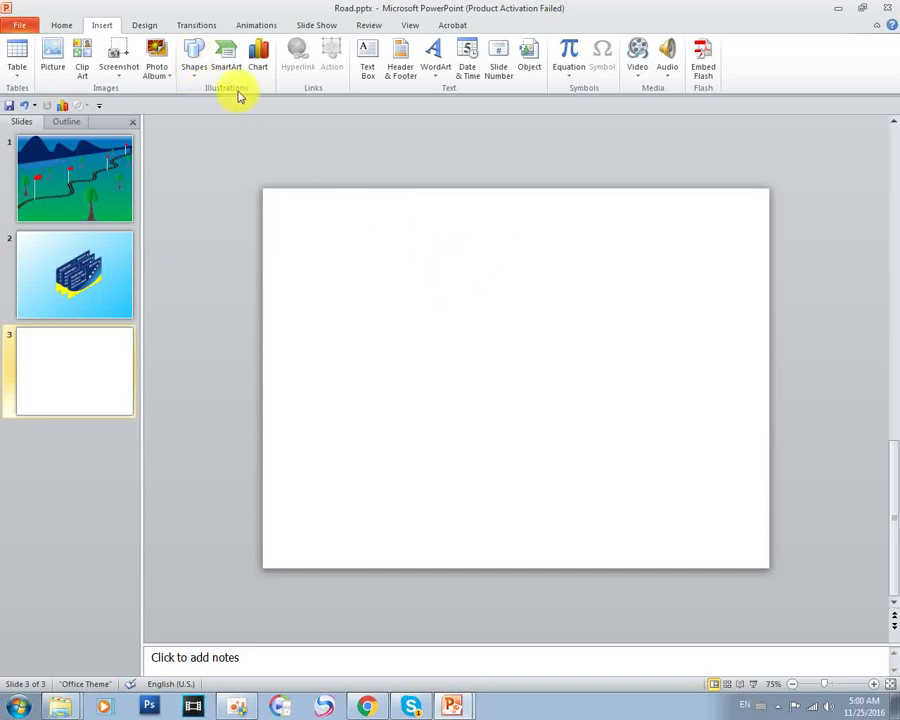
Draw a 5-Point Star in the centre of slide 3, nudged slightly up and left.
left_click(192, 64)
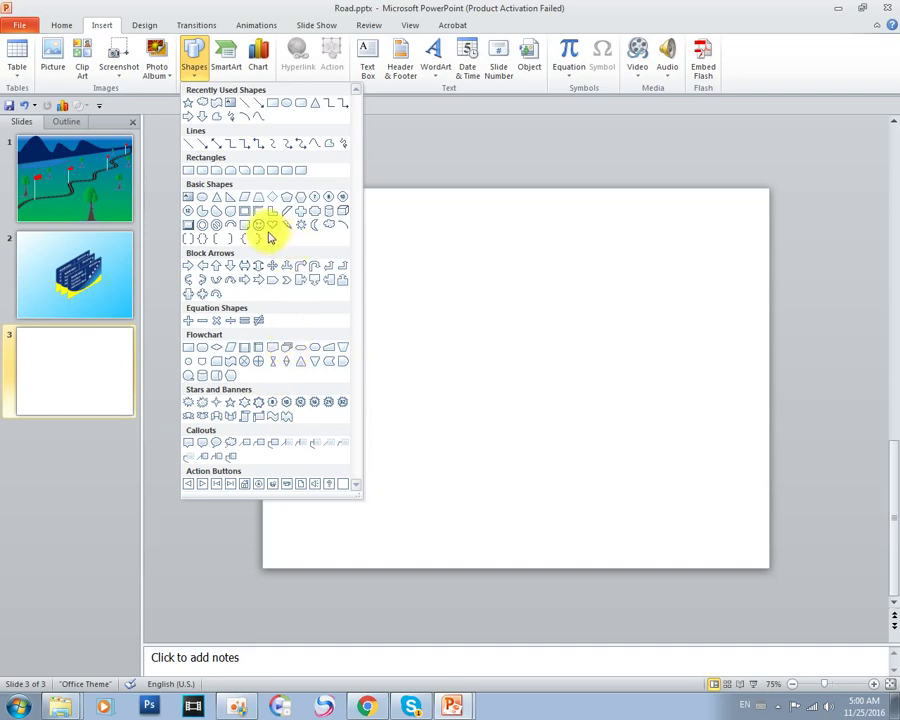
left_click(228, 403)
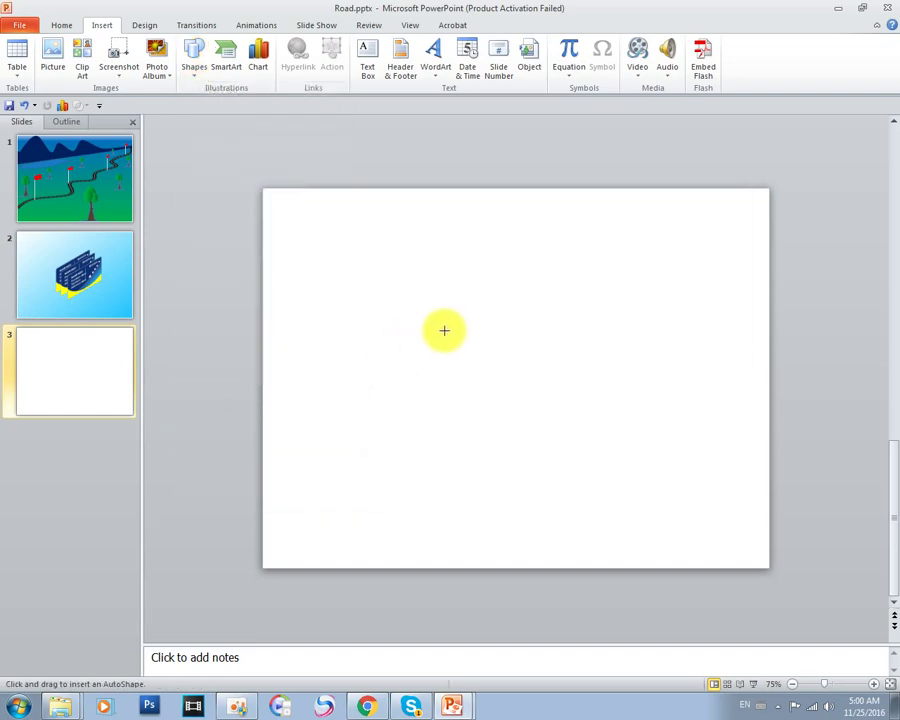
mouse_move(444, 327)
left_mouse_down()
mouse_move(572, 484)
mouse_move(576, 502)
left_mouse_up()
mouse_move(518, 462)
left_mouse_down()
mouse_move(481, 378)
mouse_move(489, 352)
left_mouse_up()
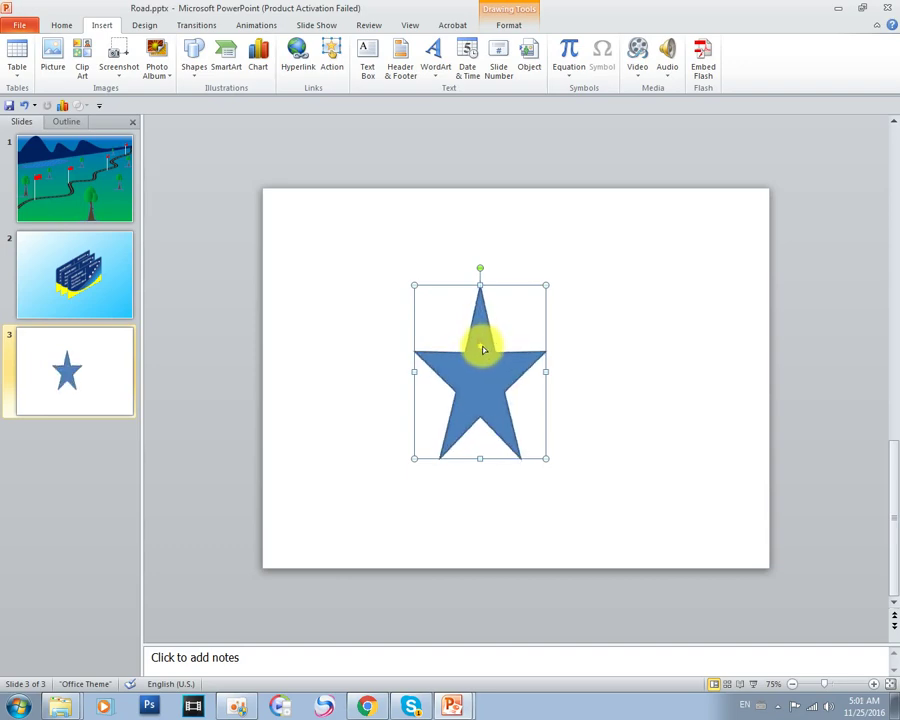
Edit the star's points to flatten its top point into shoulders.
right_click(477, 318)
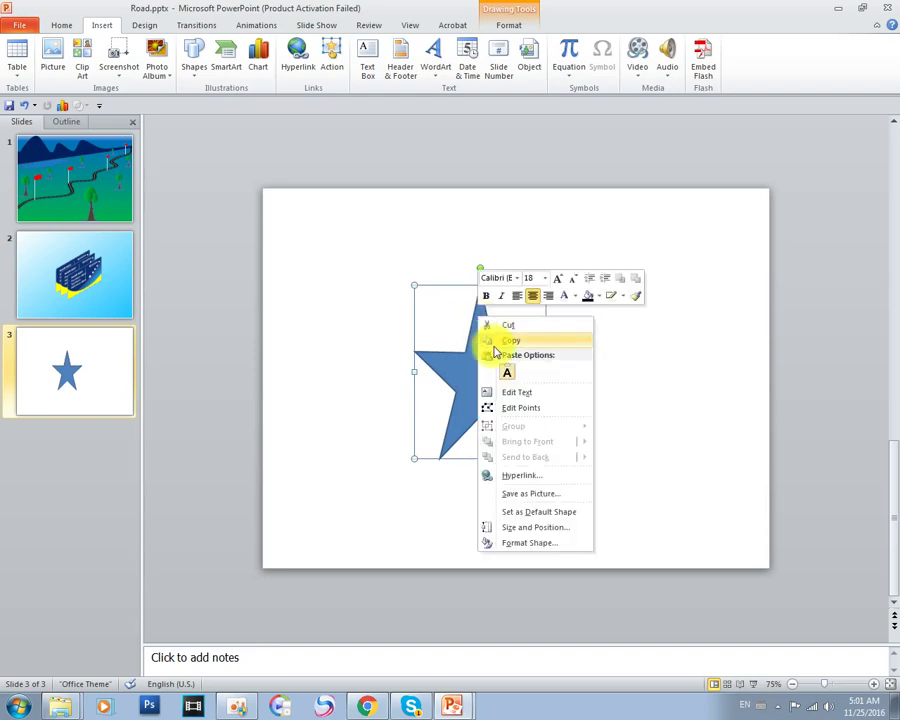
left_click(531, 410)
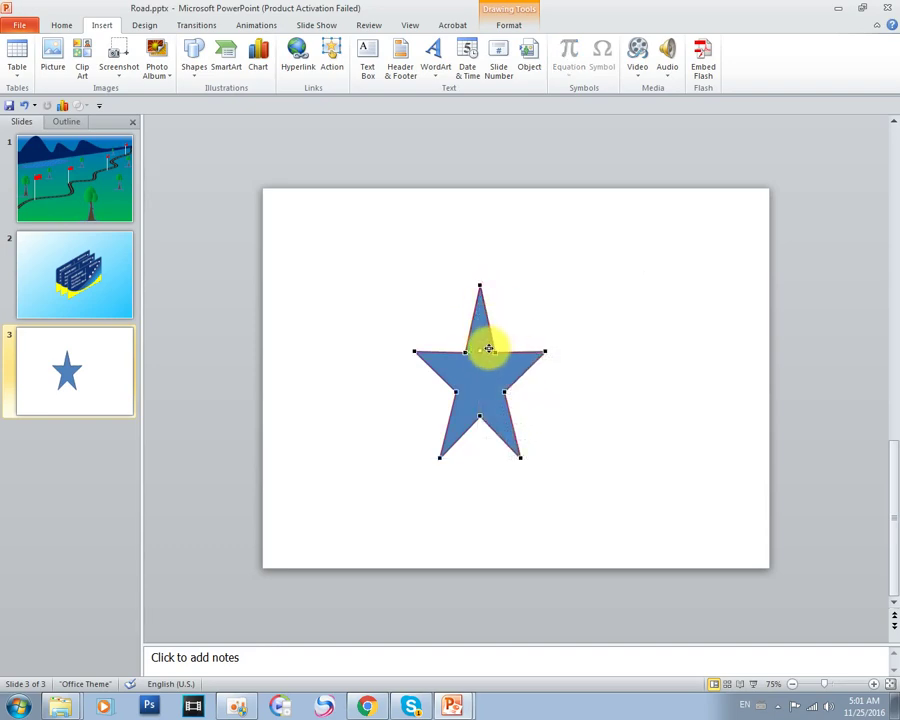
left_click_drag(482, 352, 480, 351)
left_click(619, 358)
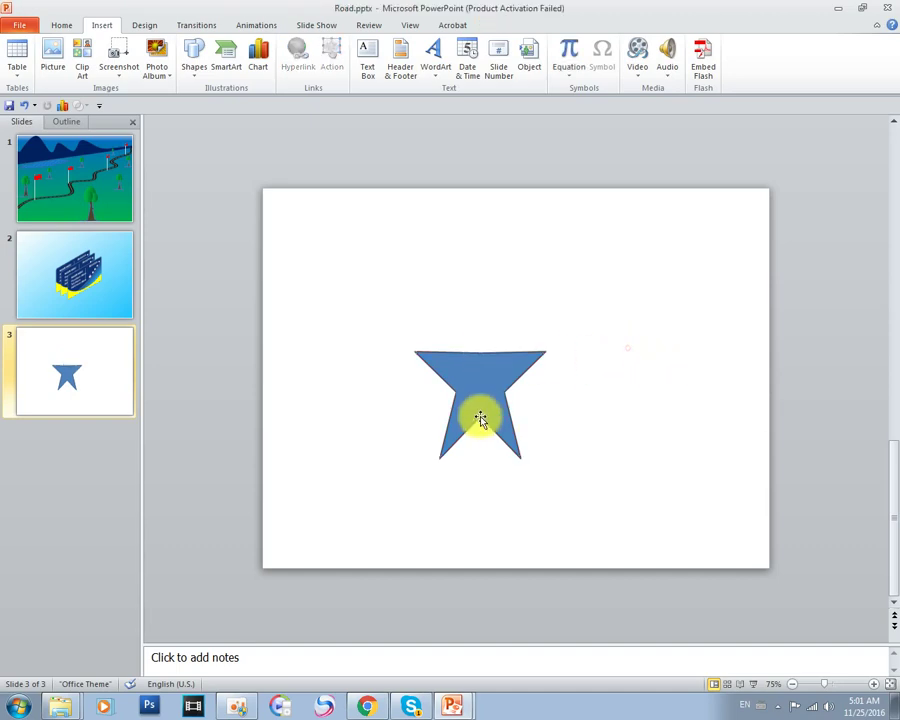
left_click(466, 388)
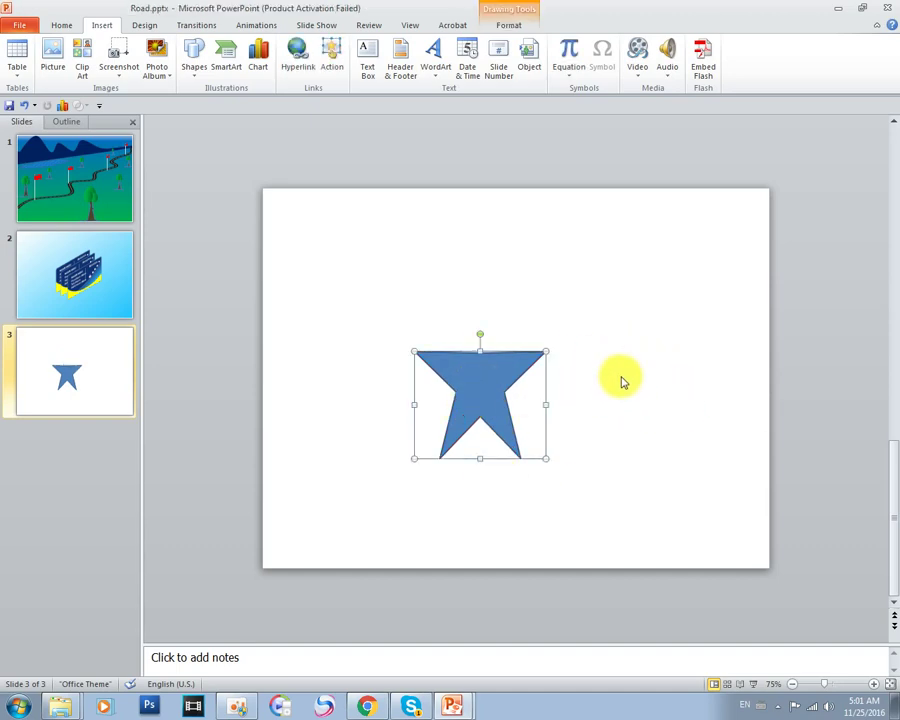
left_click(620, 376)
left_click(493, 380)
Drag the star's points into two raised arms and two spread-apart legs.
right_click(508, 363)
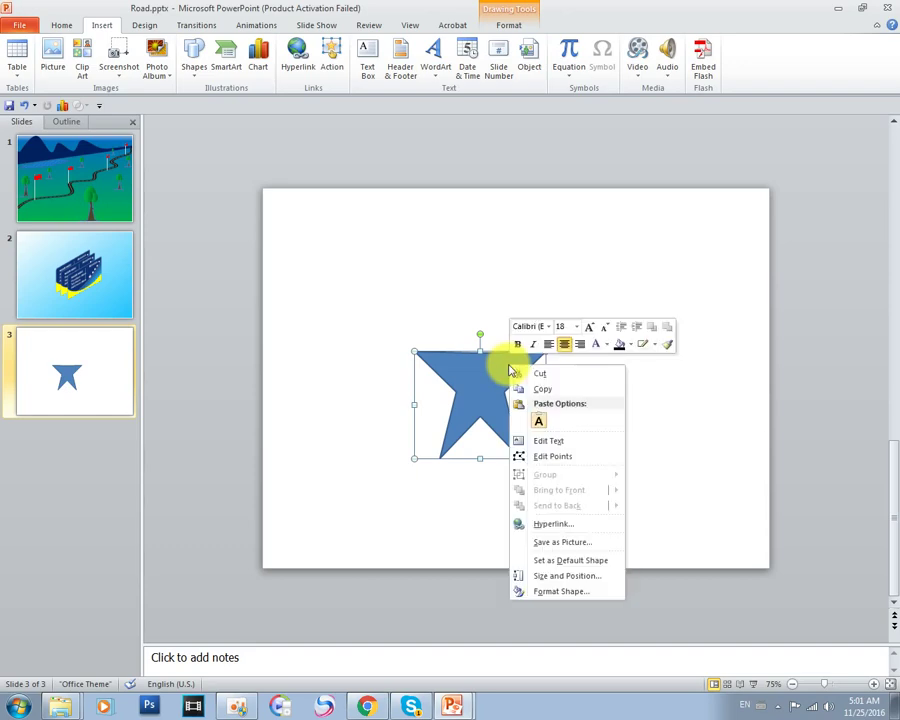
left_click(550, 456)
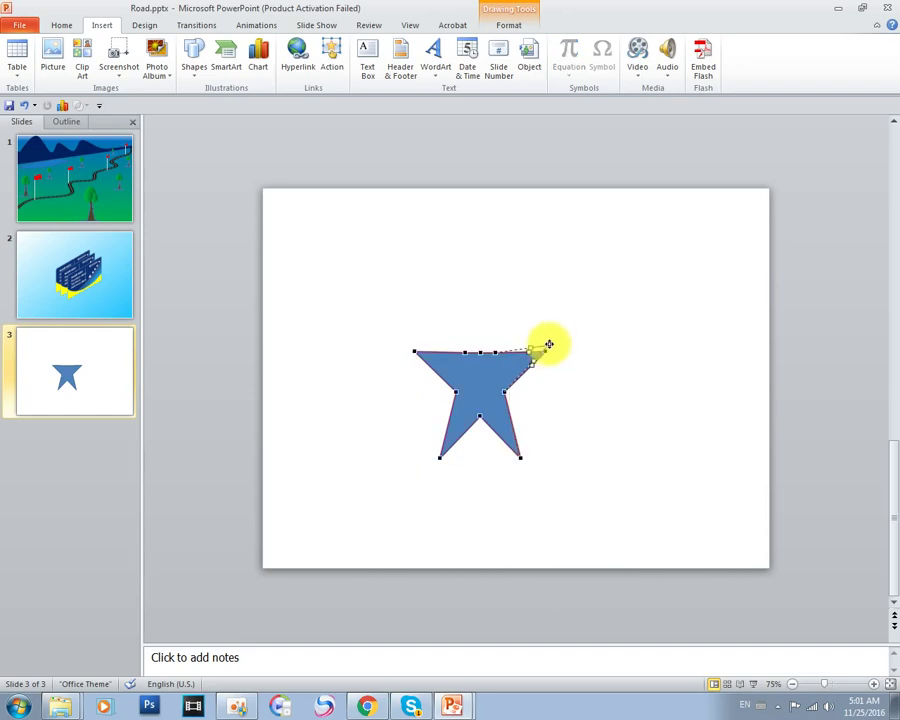
left_click_drag(549, 344, 559, 302)
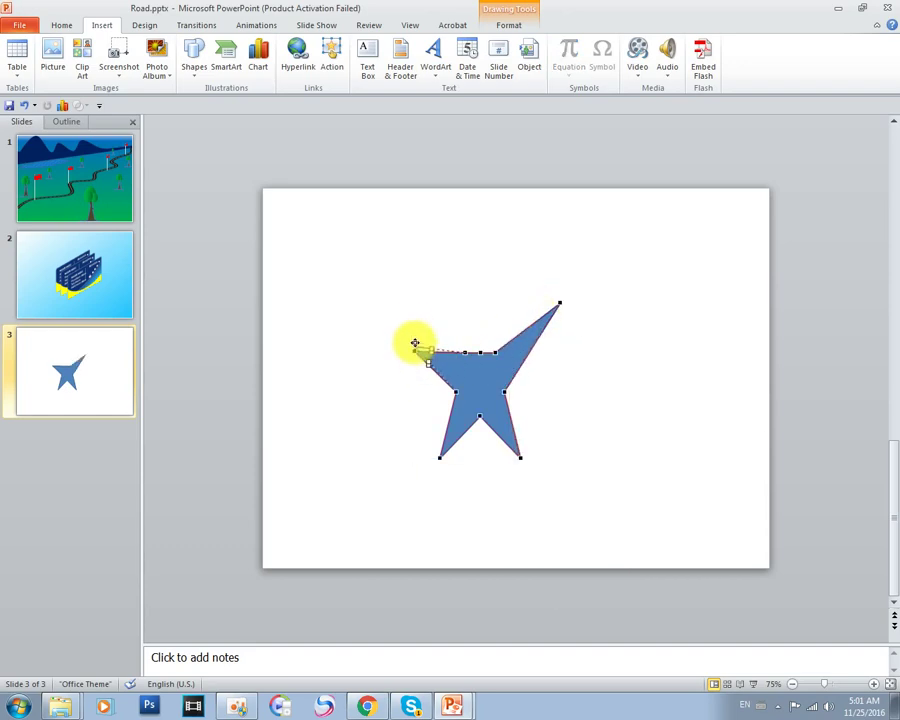
left_click_drag(415, 343, 406, 288)
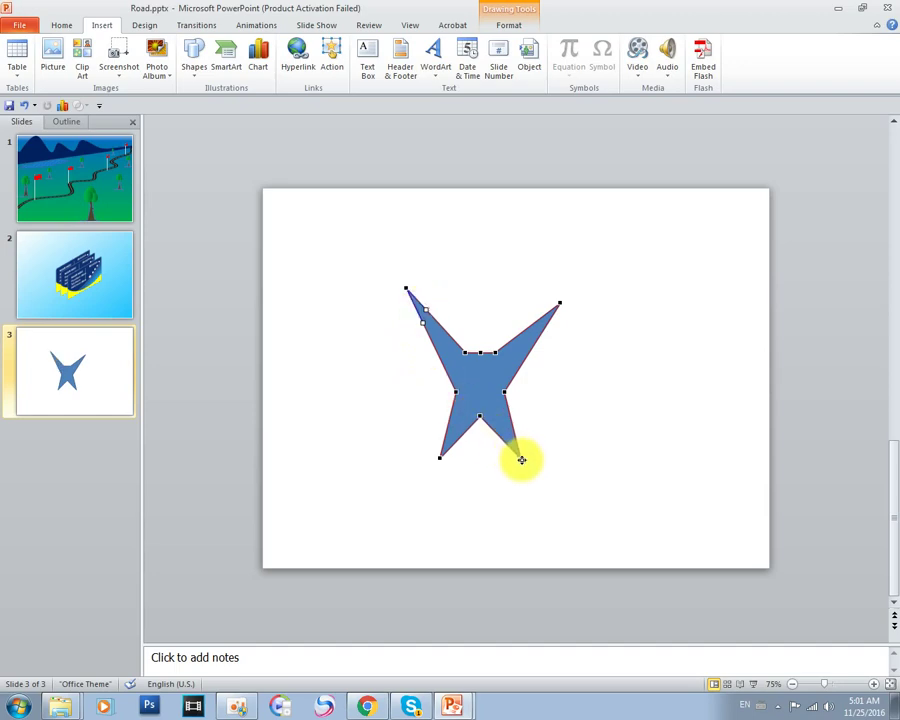
left_click_drag(521, 457, 504, 513)
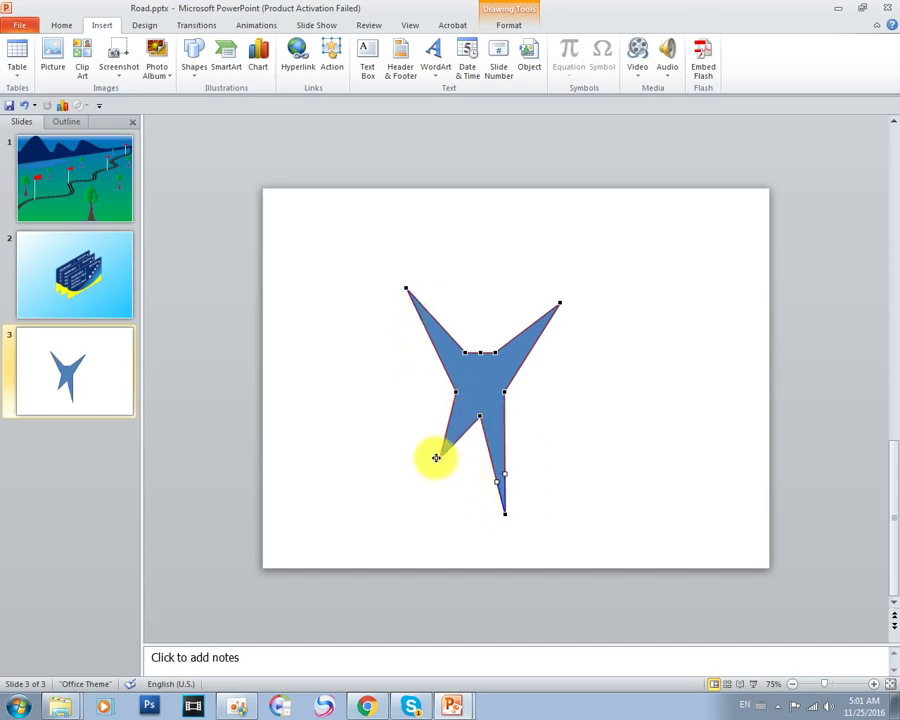
left_click_drag(438, 457, 451, 525)
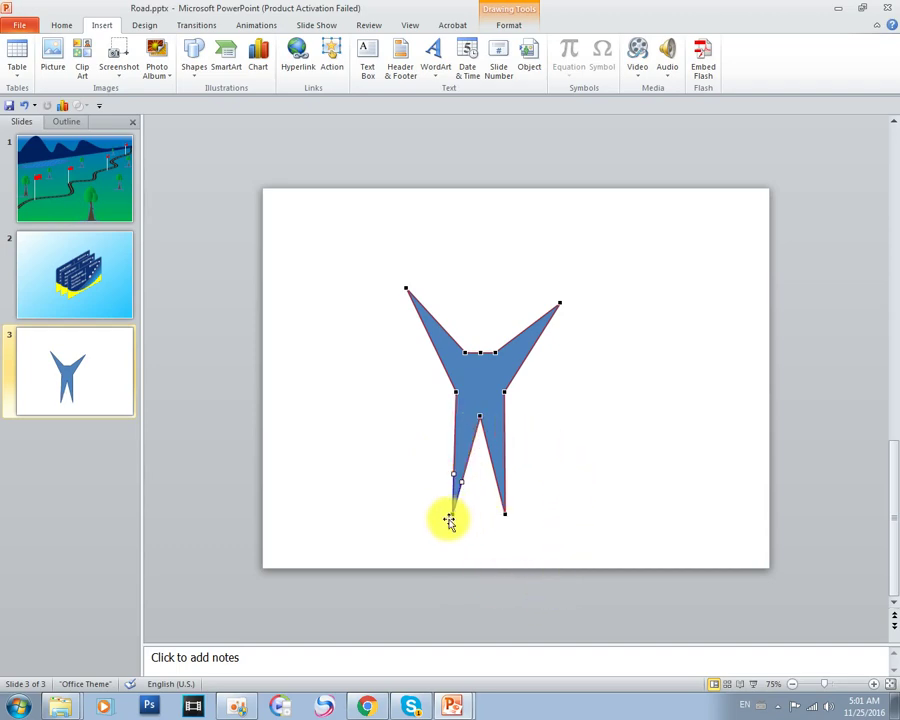
left_click_drag(502, 514, 569, 463)
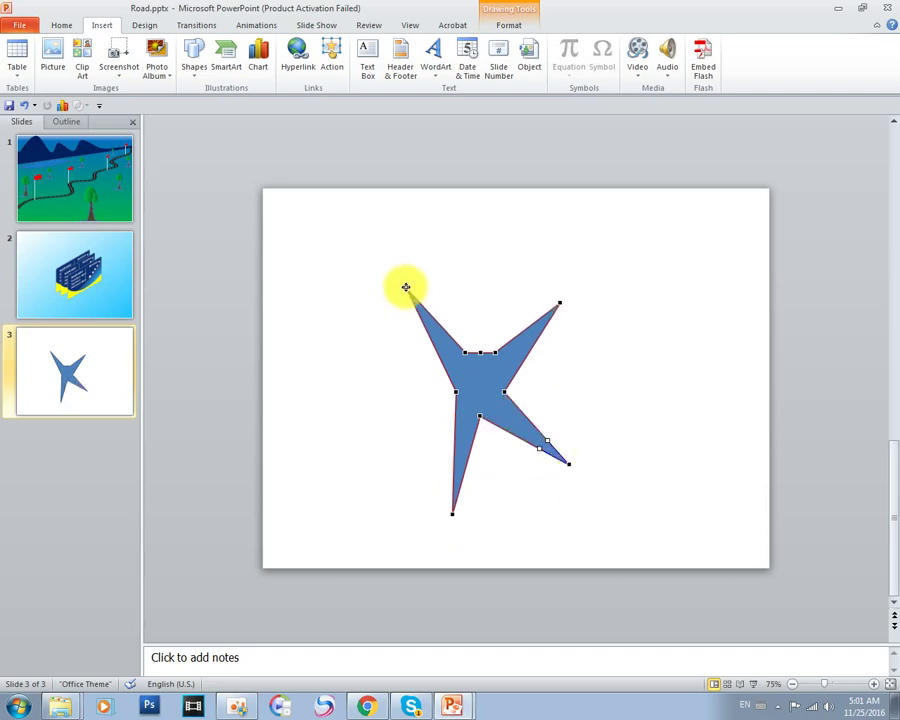
mouse_move(558, 303)
left_mouse_down()
mouse_move(607, 343)
mouse_move(600, 346)
mouse_move(588, 287)
mouse_move(559, 264)
left_mouse_up()
left_click(630, 455)
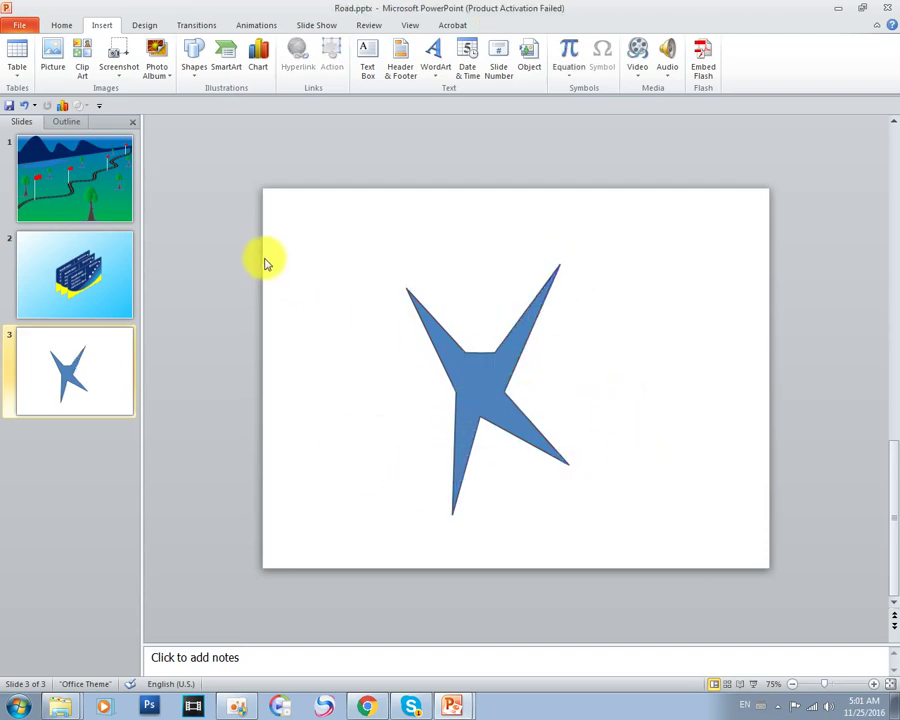
Draw an oval head above the shoulders between the raised arms and nudge it into place.
left_click(194, 58)
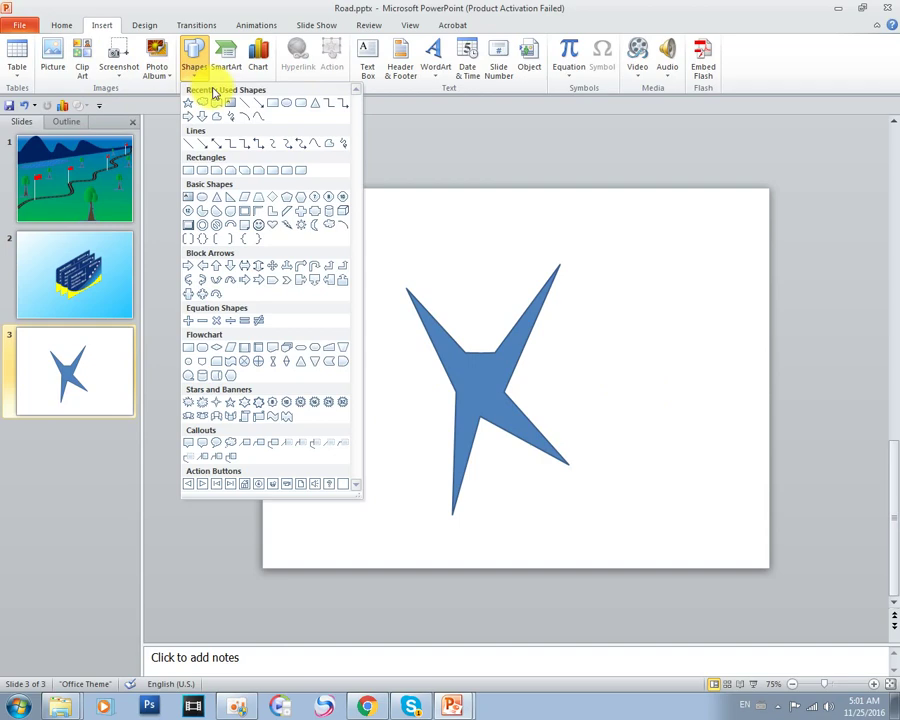
left_click(292, 104)
mouse_move(463, 299)
left_mouse_down()
mouse_move(483, 343)
mouse_move(497, 348)
left_mouse_up()
left_click(687, 380)
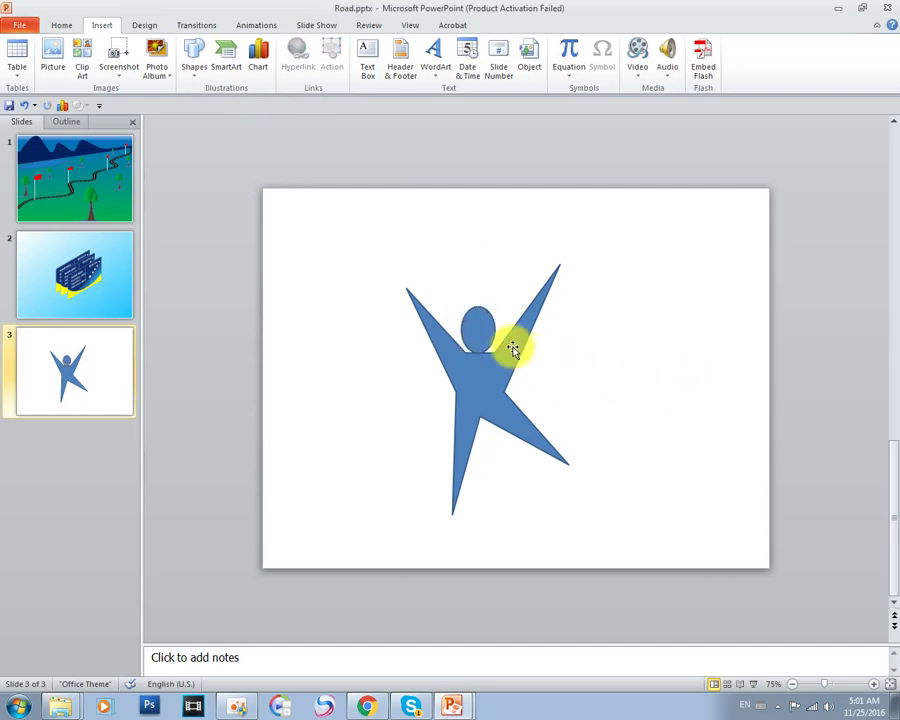
left_click(476, 333)
left_click(681, 367)
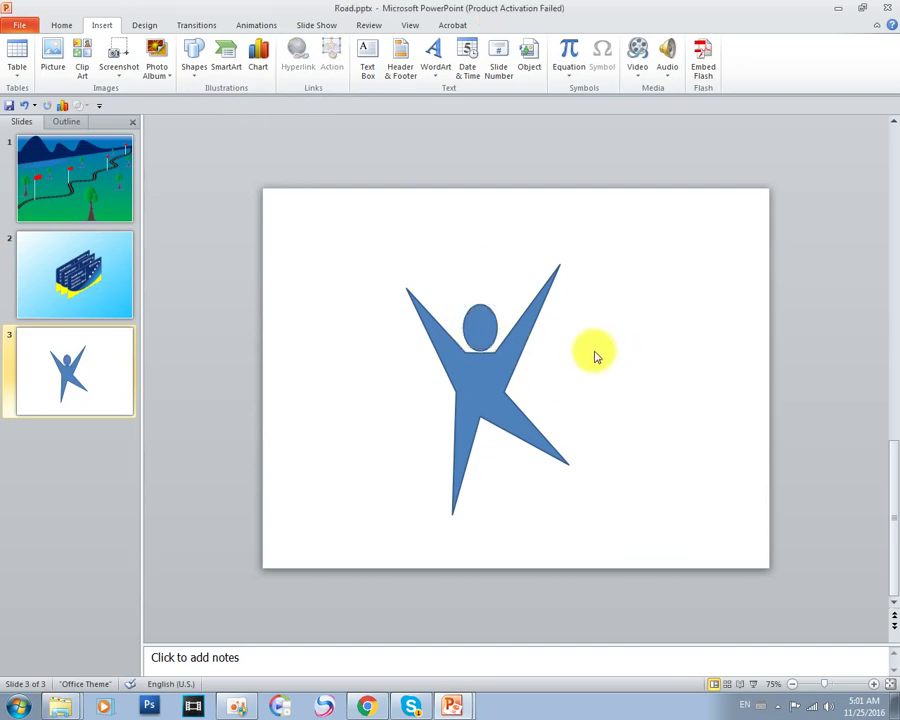
left_click(482, 316)
left_click(793, 376)
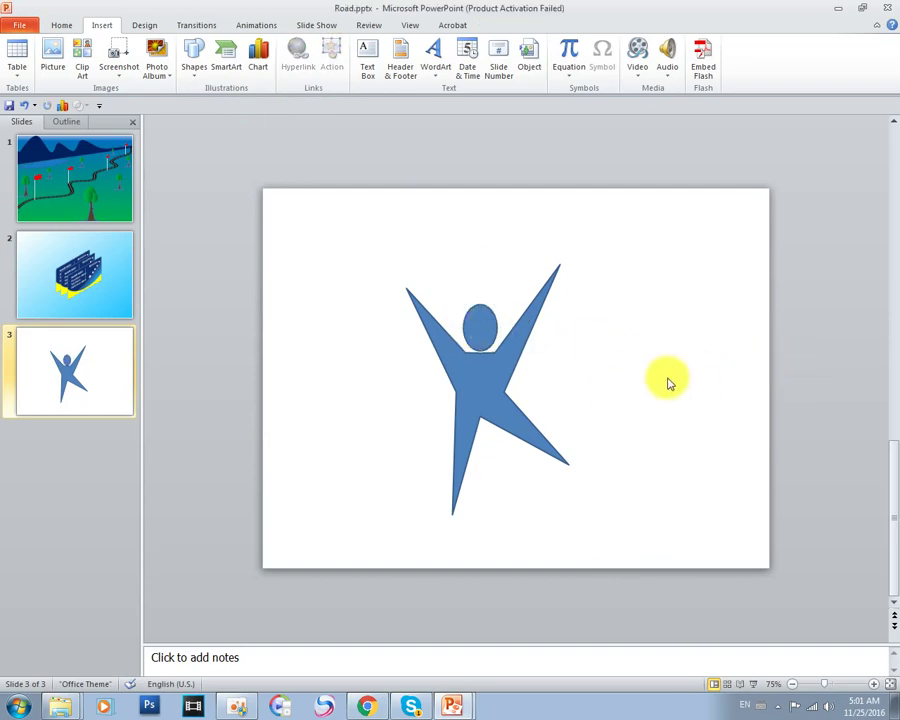
left_click(438, 333)
In Edit Points mode, make the neck and both waist points Smooth Points.
right_click(438, 333)
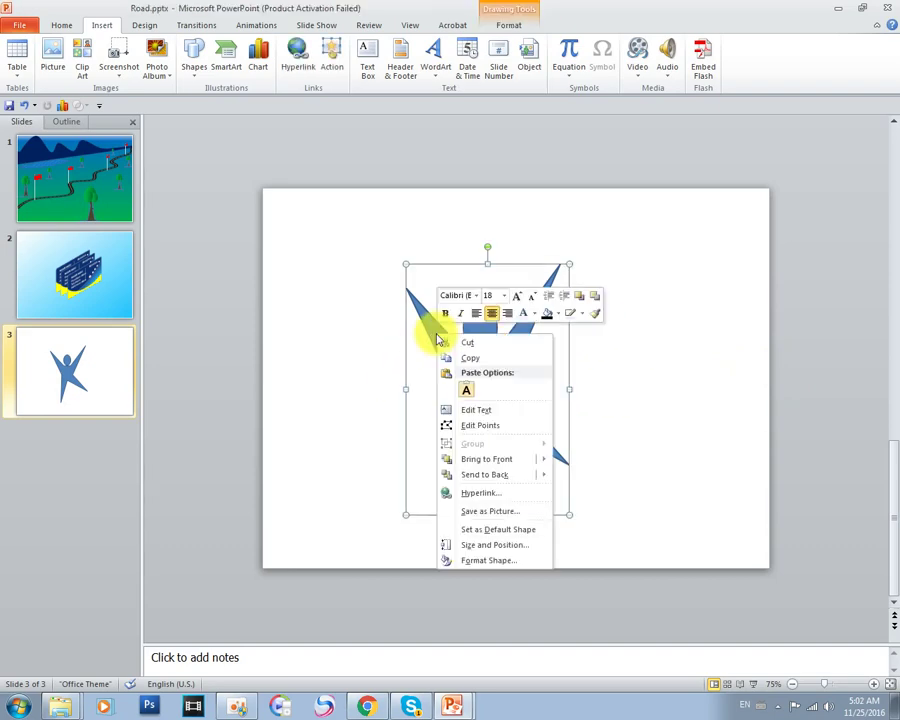
left_click(470, 560)
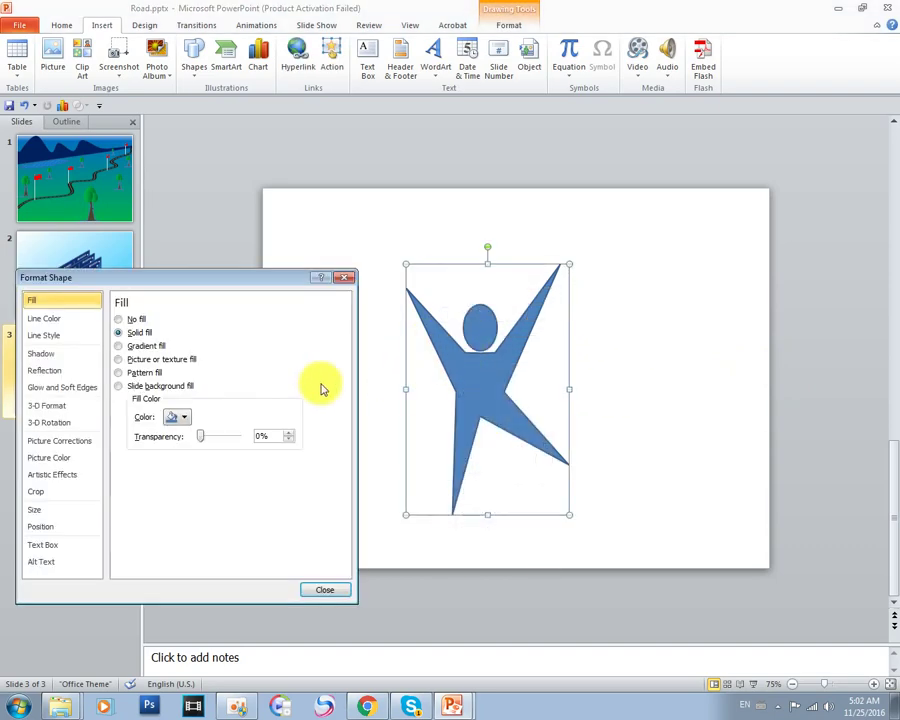
left_click(344, 276)
right_click(523, 315)
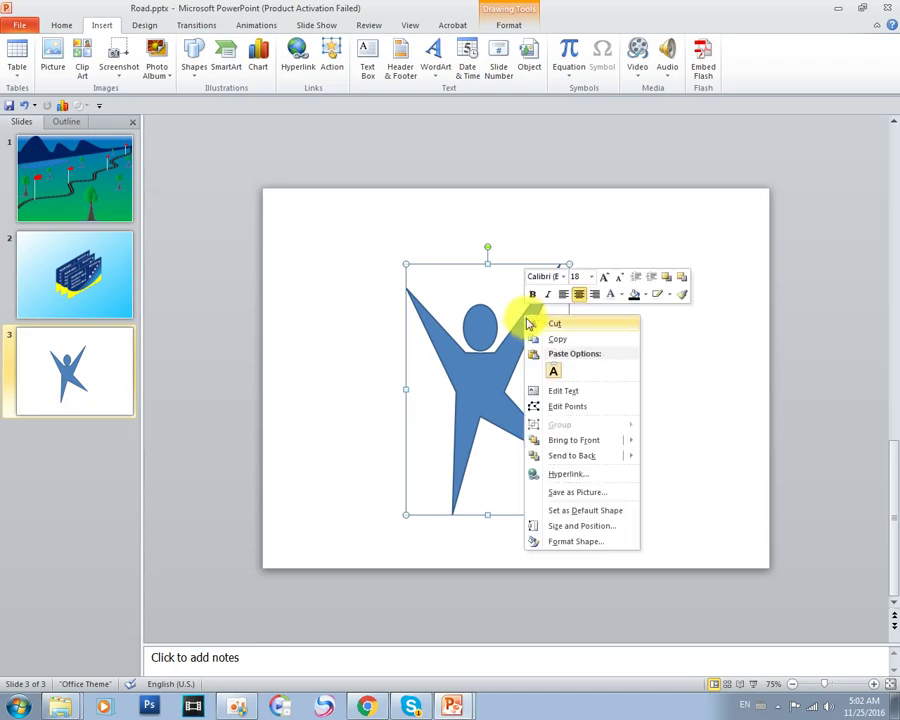
left_click(566, 404)
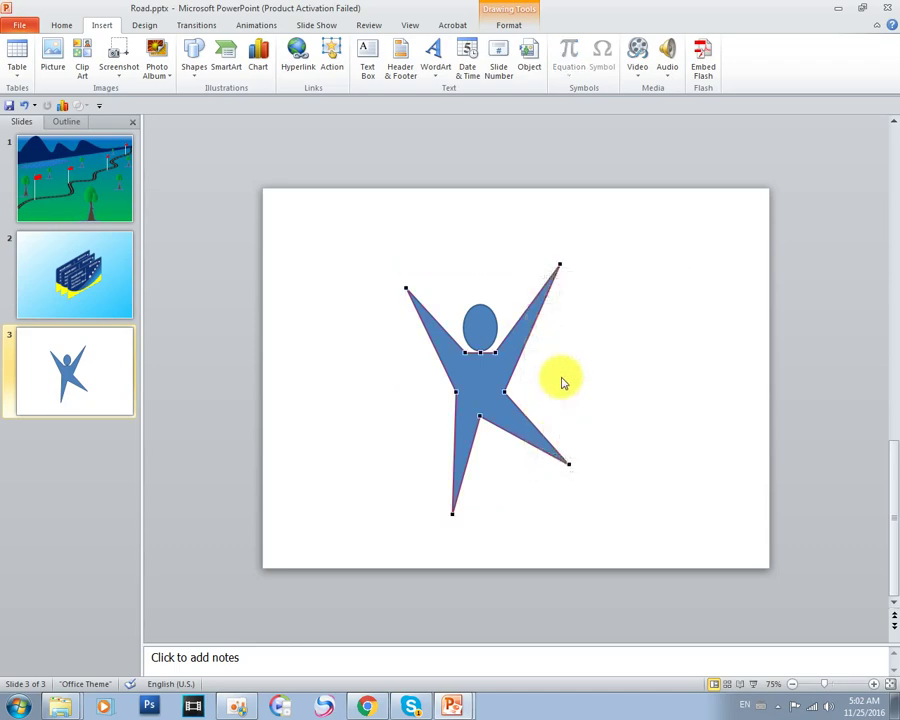
right_click(557, 264)
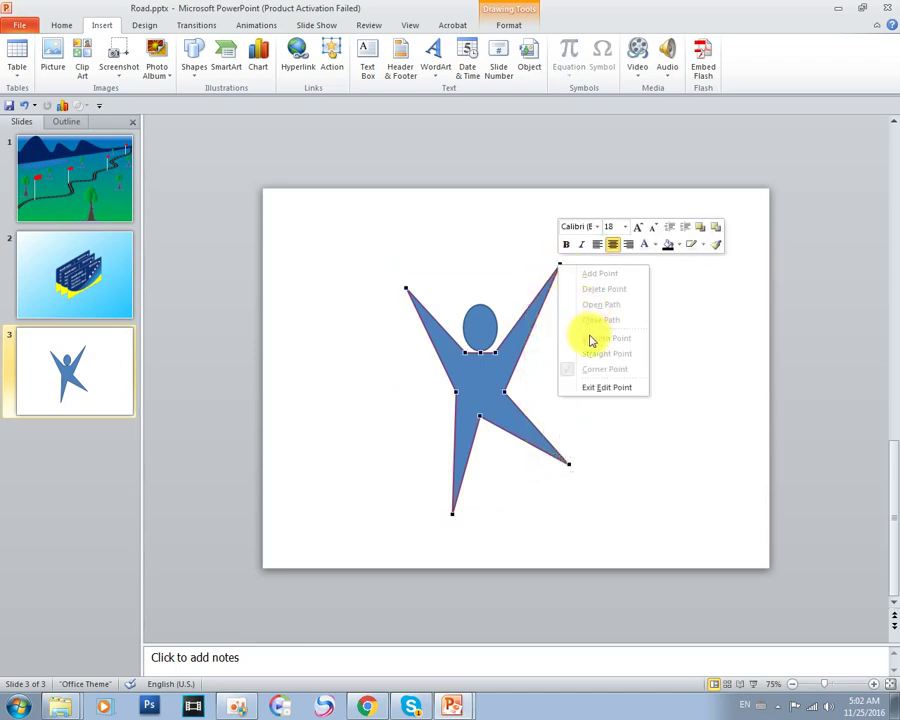
right_click(494, 350)
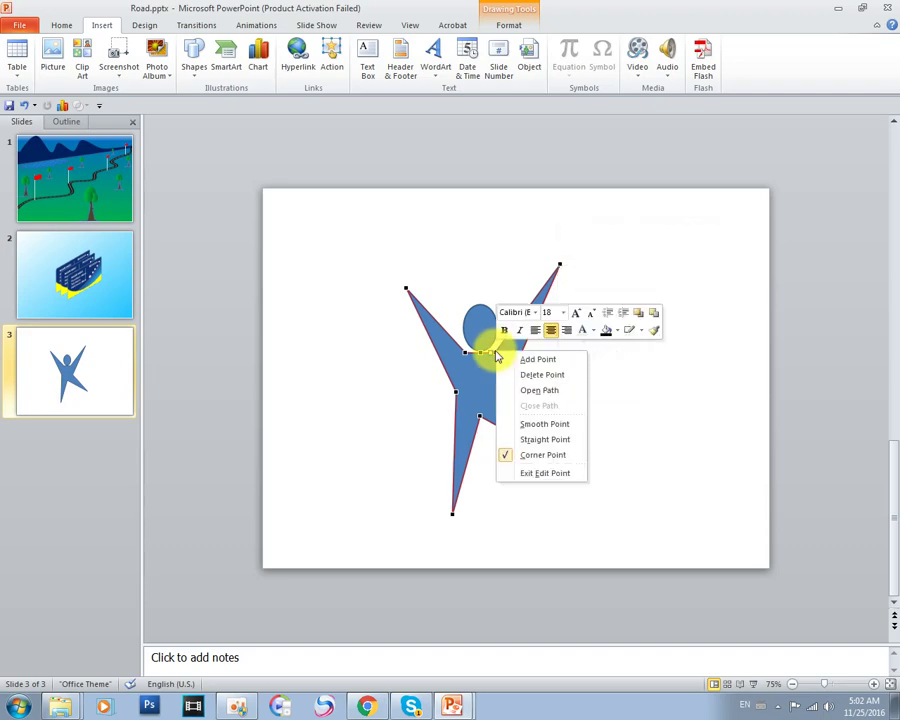
left_click(551, 426)
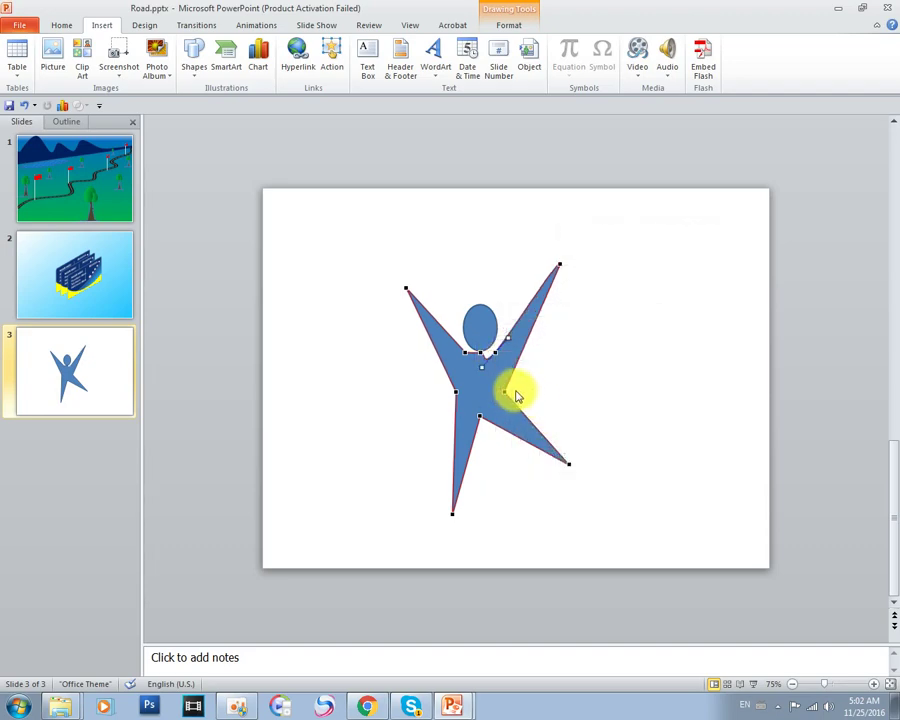
left_click_drag(508, 338, 517, 322)
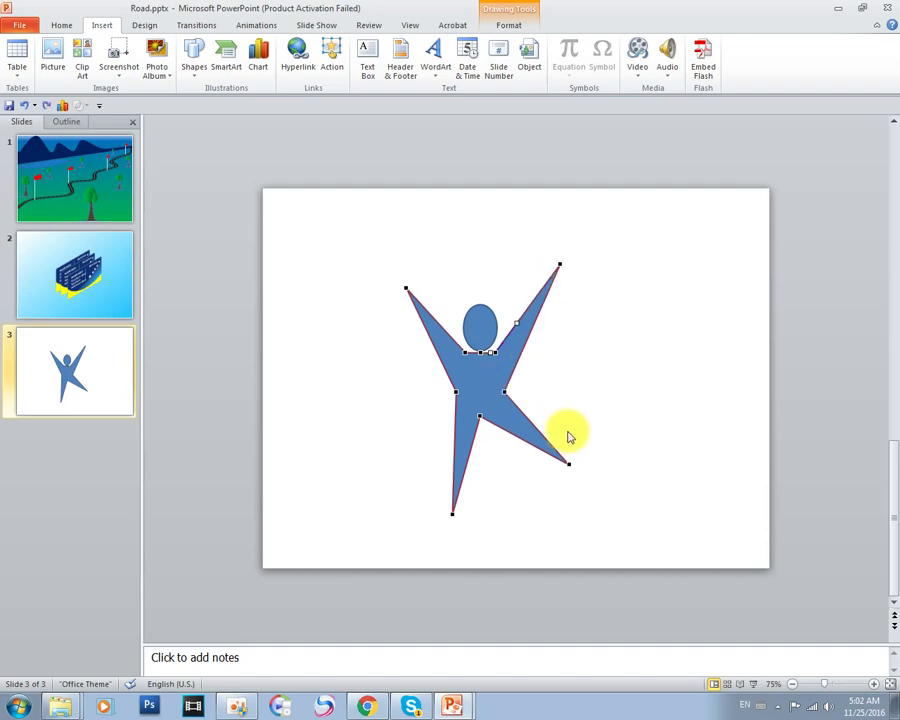
right_click(505, 391)
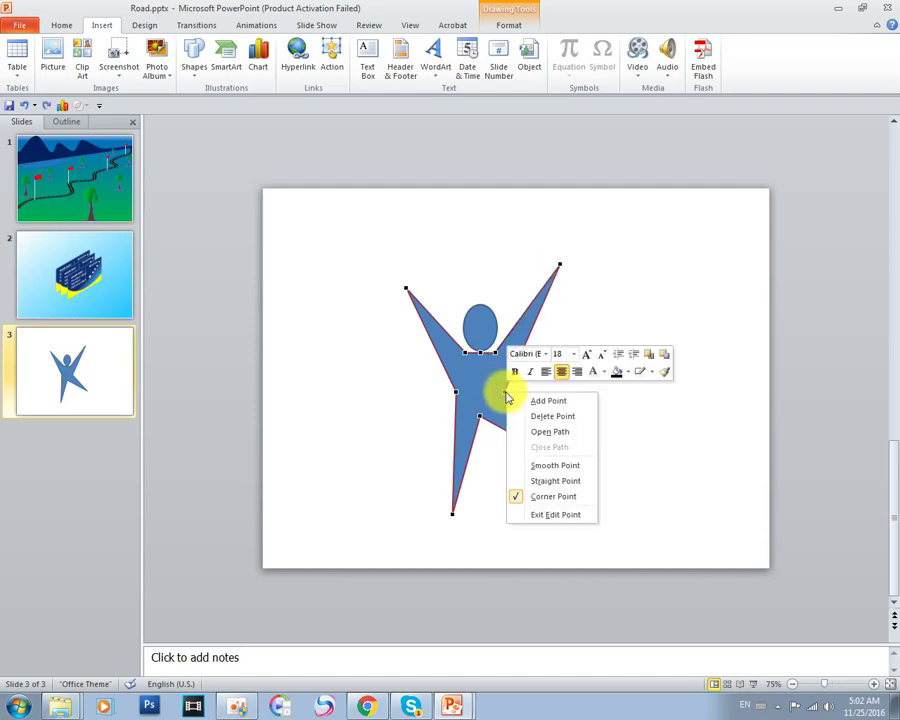
left_click(548, 466)
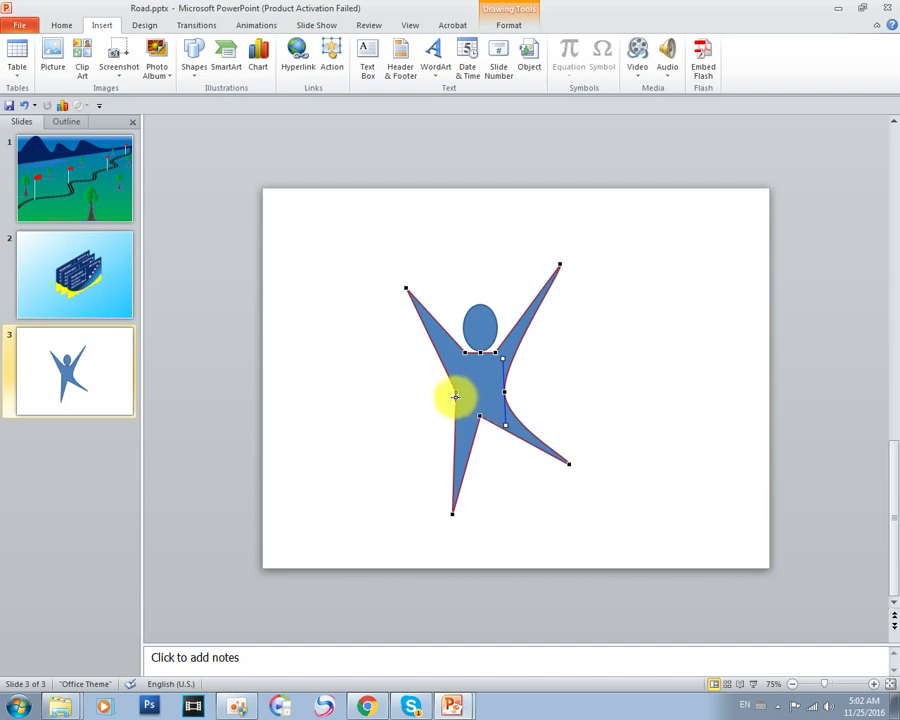
right_click(456, 393)
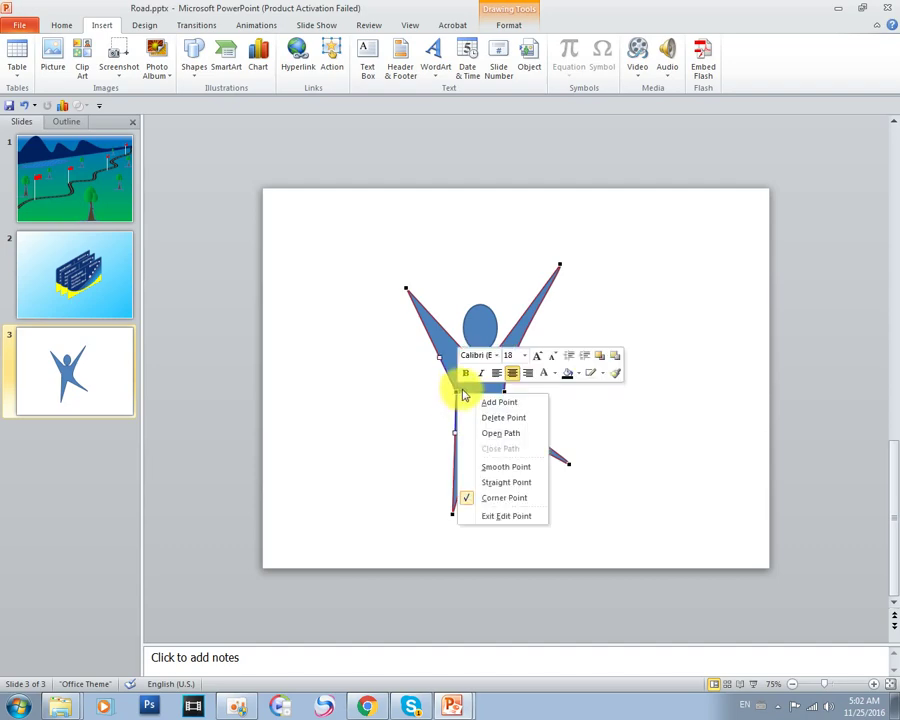
left_click(496, 471)
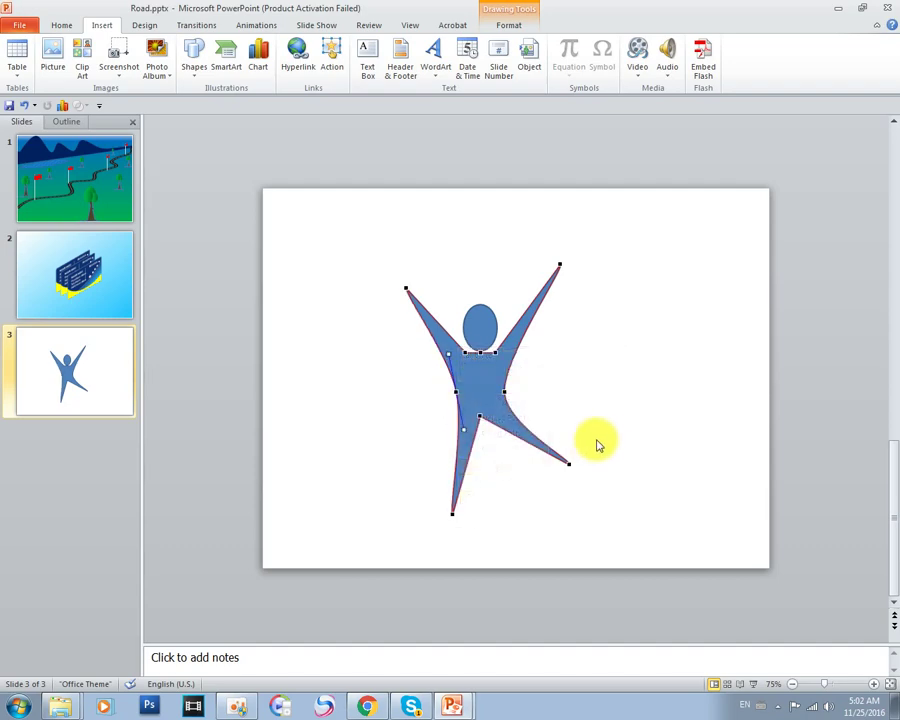
Make both arm tips and both leg tips Smooth Points, then finish point editing.
right_click(405, 290)
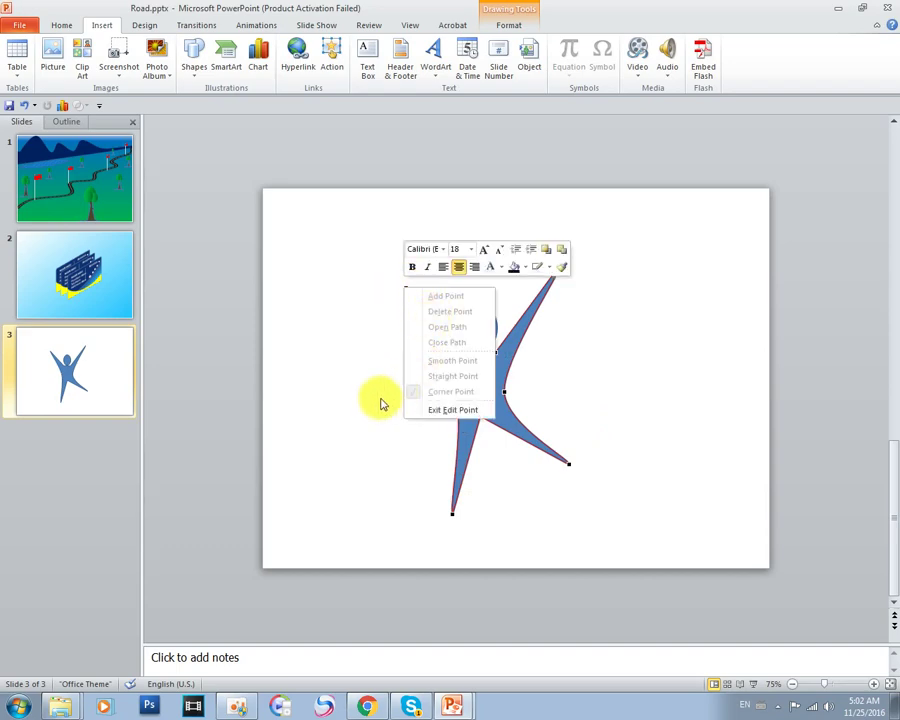
key("Escape")
right_click(406, 289)
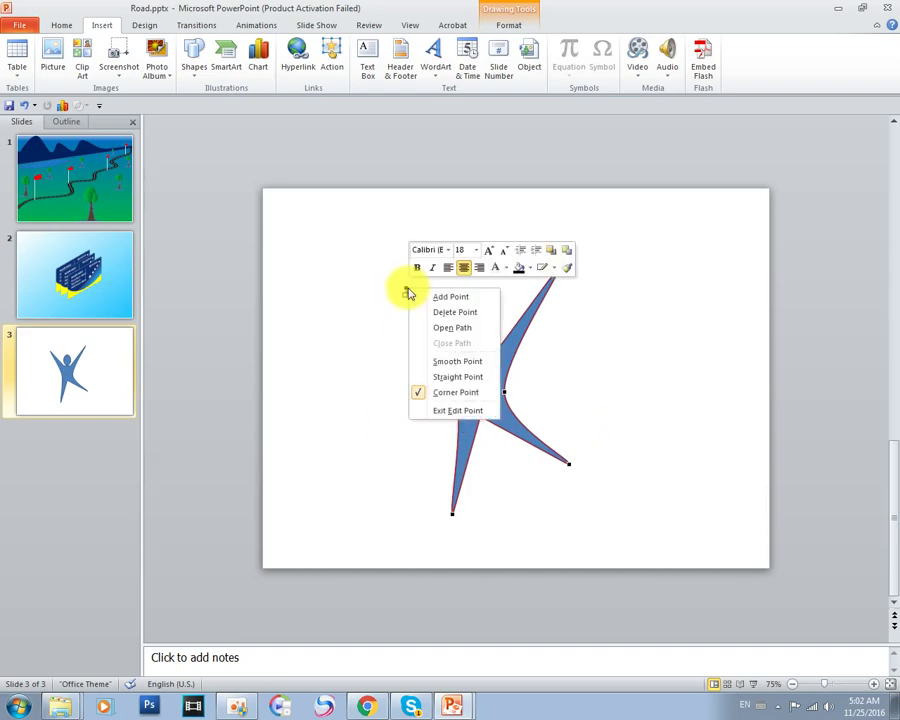
left_click(445, 362)
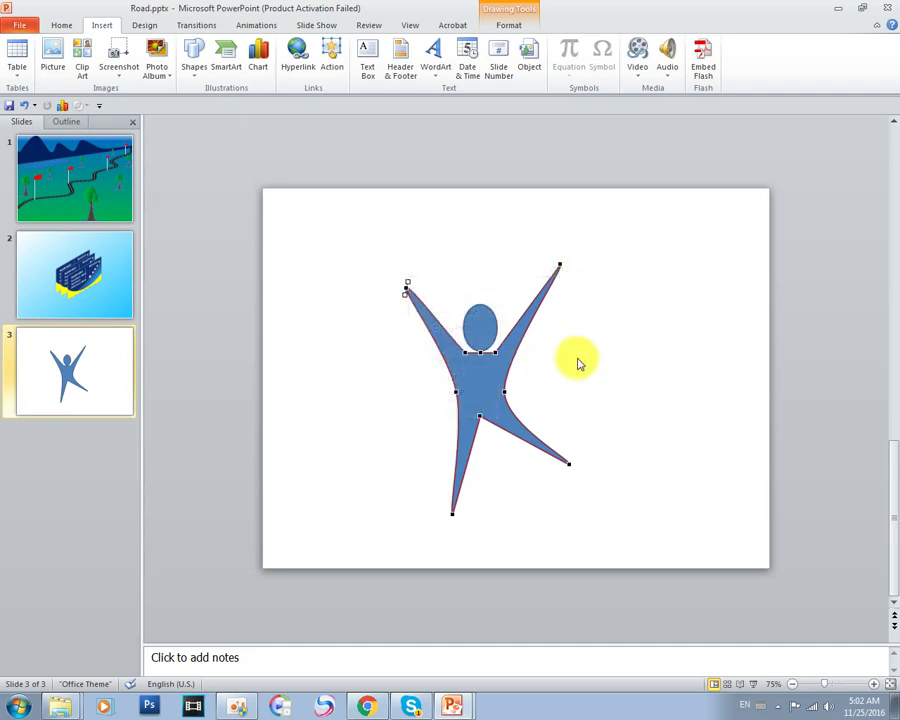
right_click(559, 264)
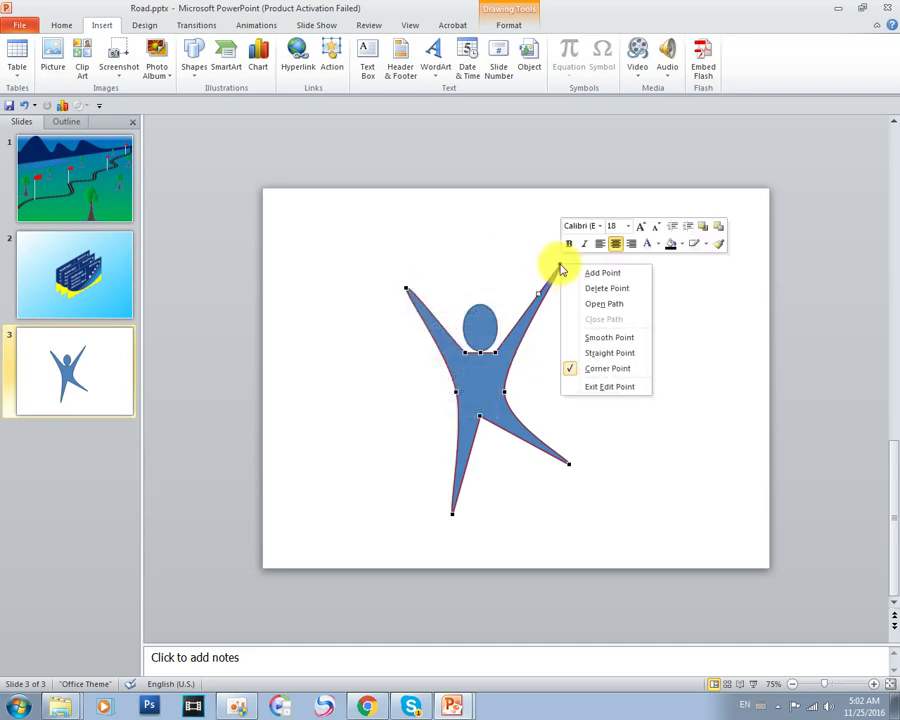
left_click(582, 336)
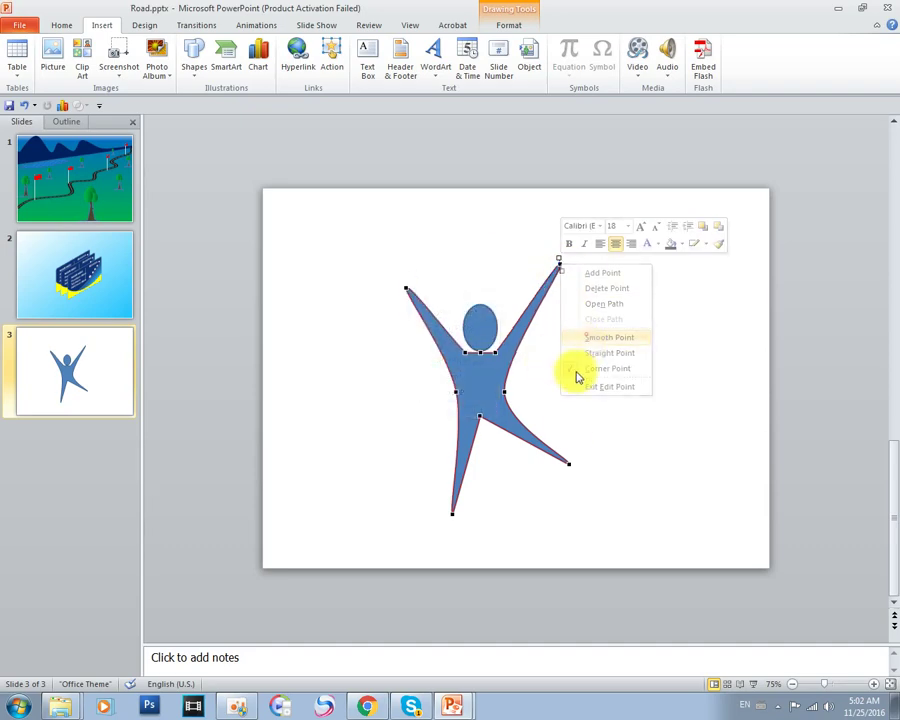
right_click(567, 464)
left_click(603, 537)
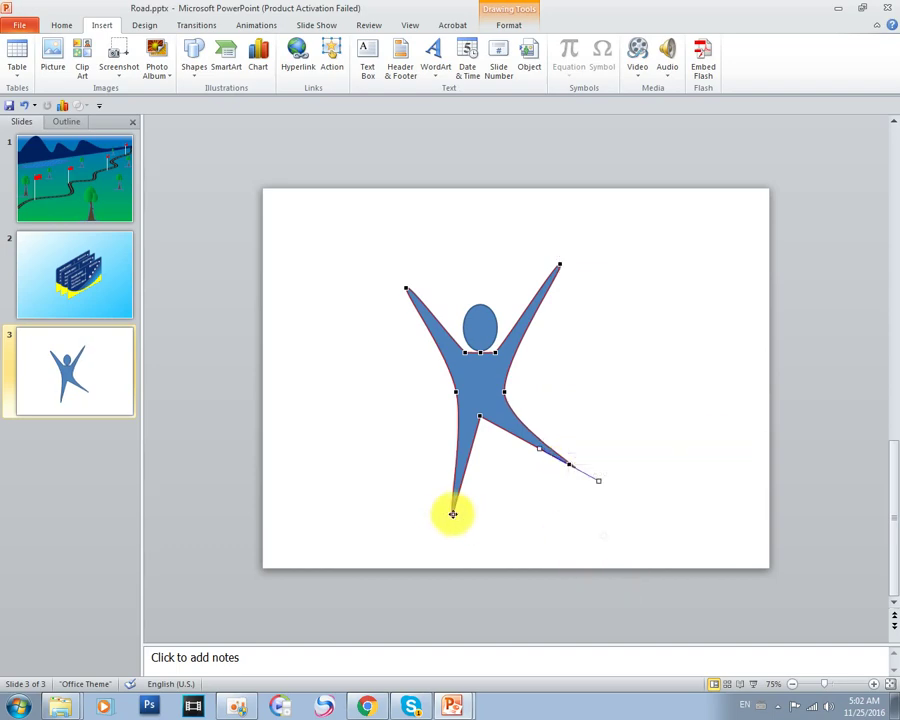
right_click(452, 513)
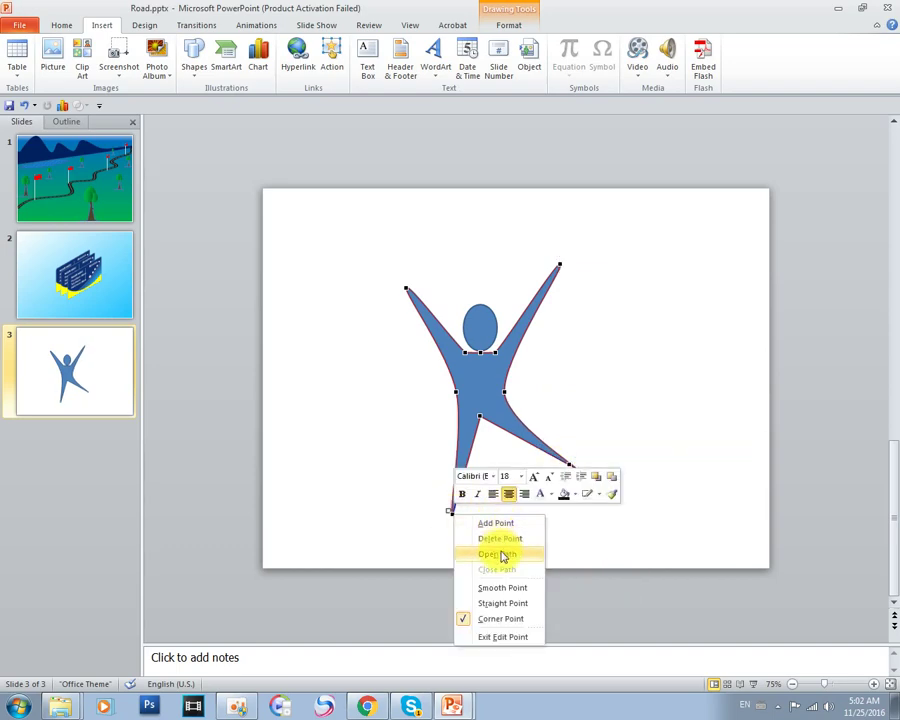
left_click(503, 595)
left_click(695, 407)
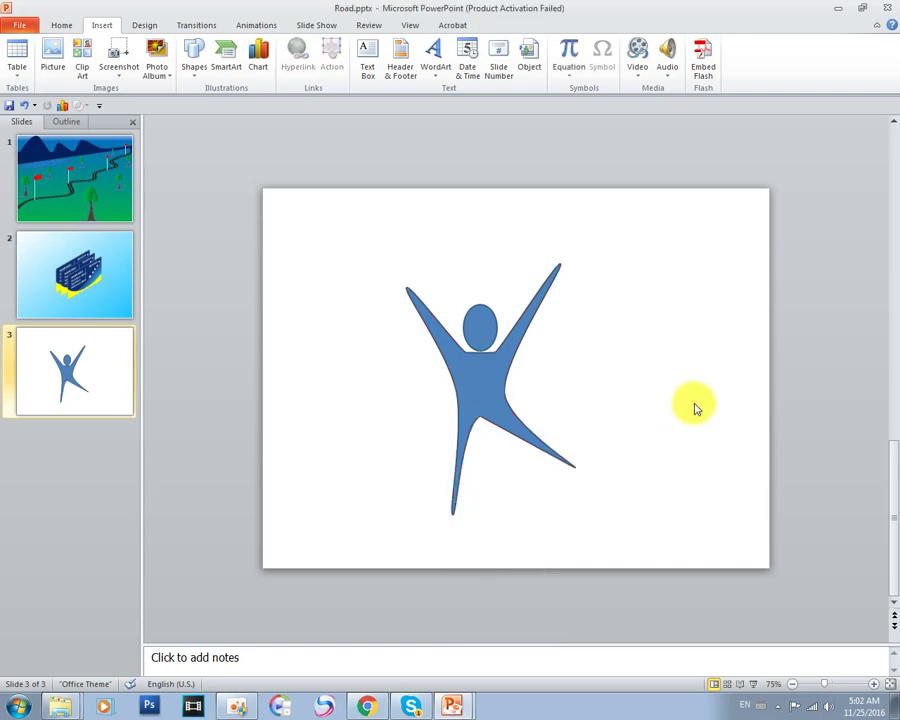
key("ctrl+z")
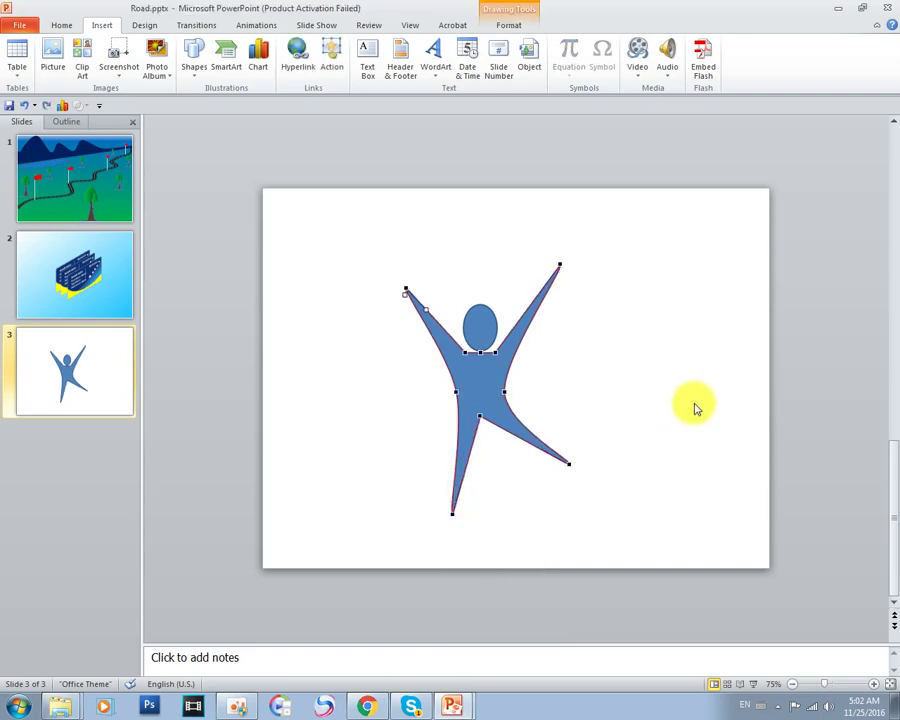
left_click(680, 408)
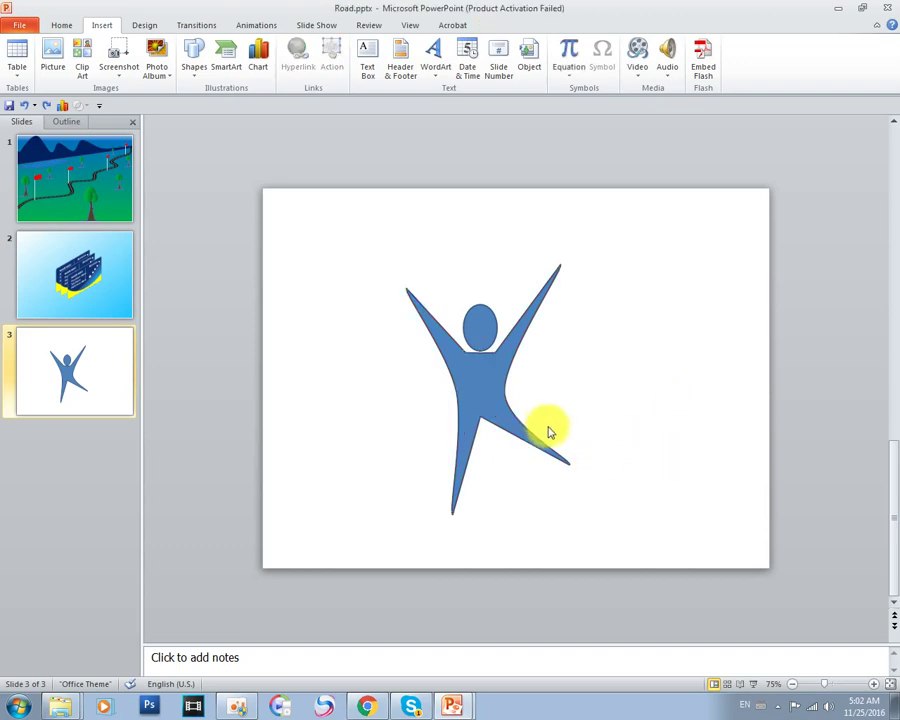
left_click(476, 361)
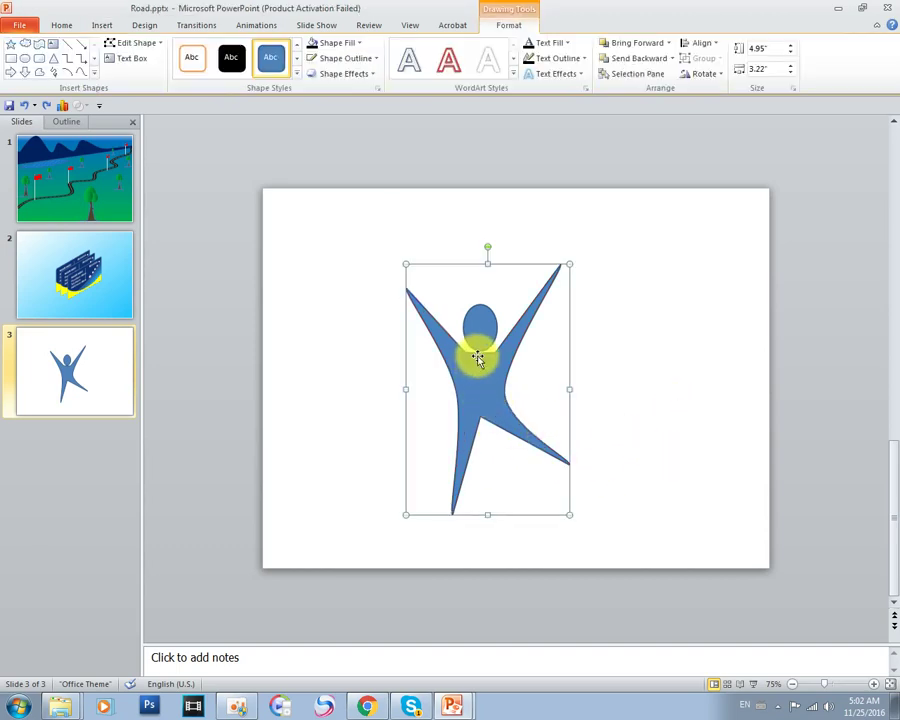
right_click(477, 357)
left_click(512, 448)
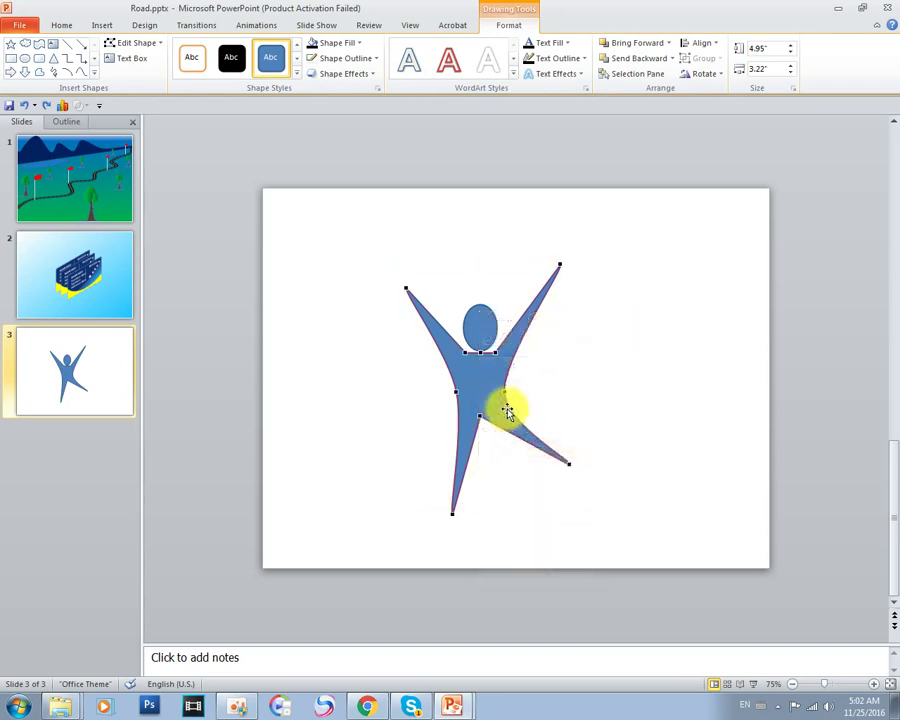
left_click(614, 358)
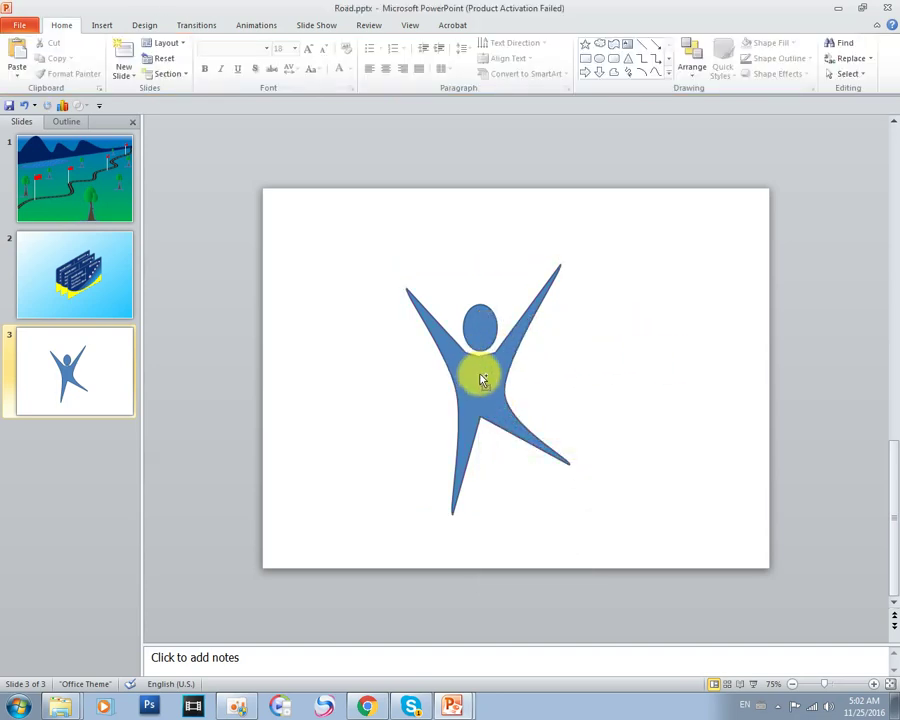
left_click(482, 330)
left_click(628, 357)
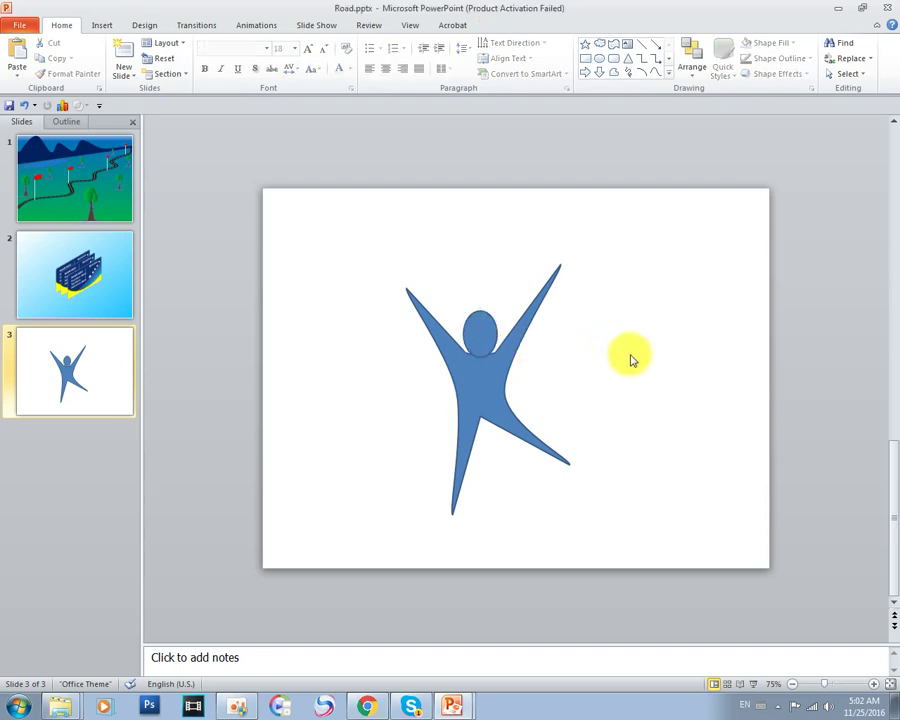
left_click(483, 340)
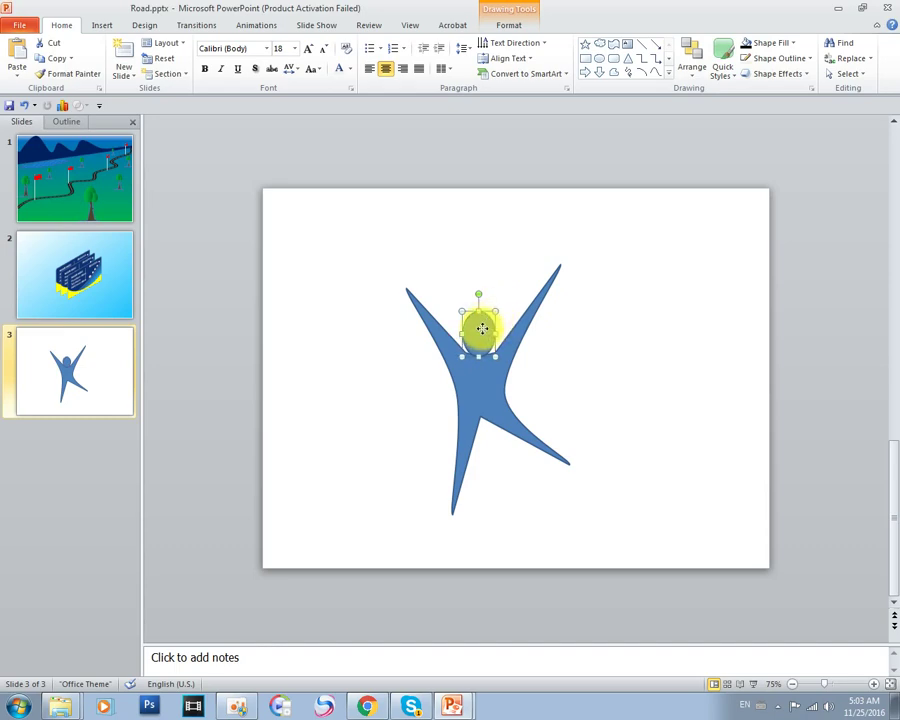
Group the head and body, shrink the grouped figure, and place a copy to the right.
left_click(620, 346)
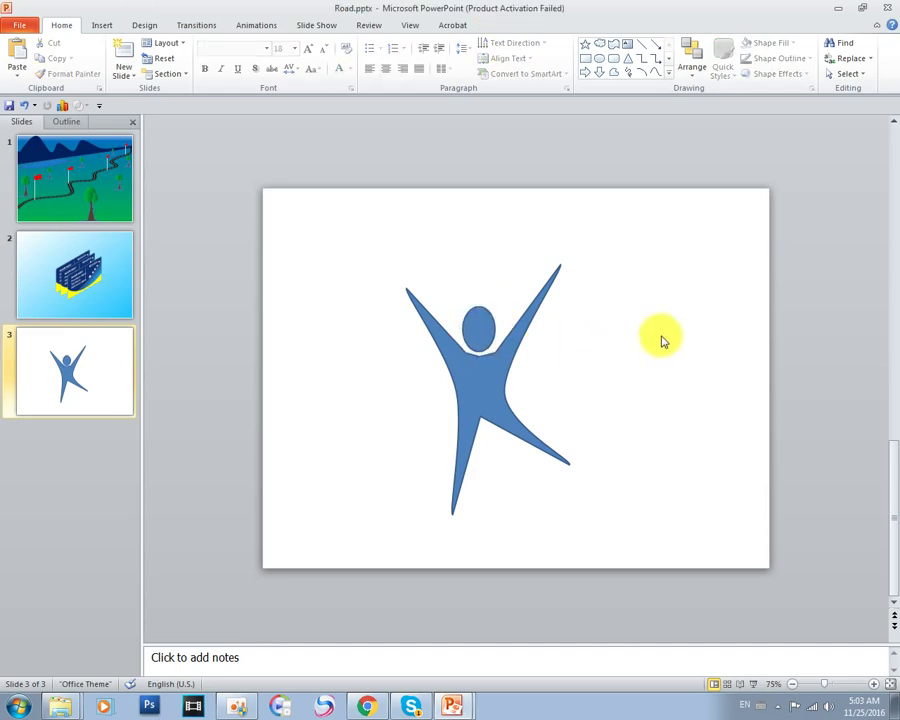
mouse_move(355, 235)
left_mouse_down()
mouse_move(604, 511)
mouse_move(691, 558)
left_mouse_up()
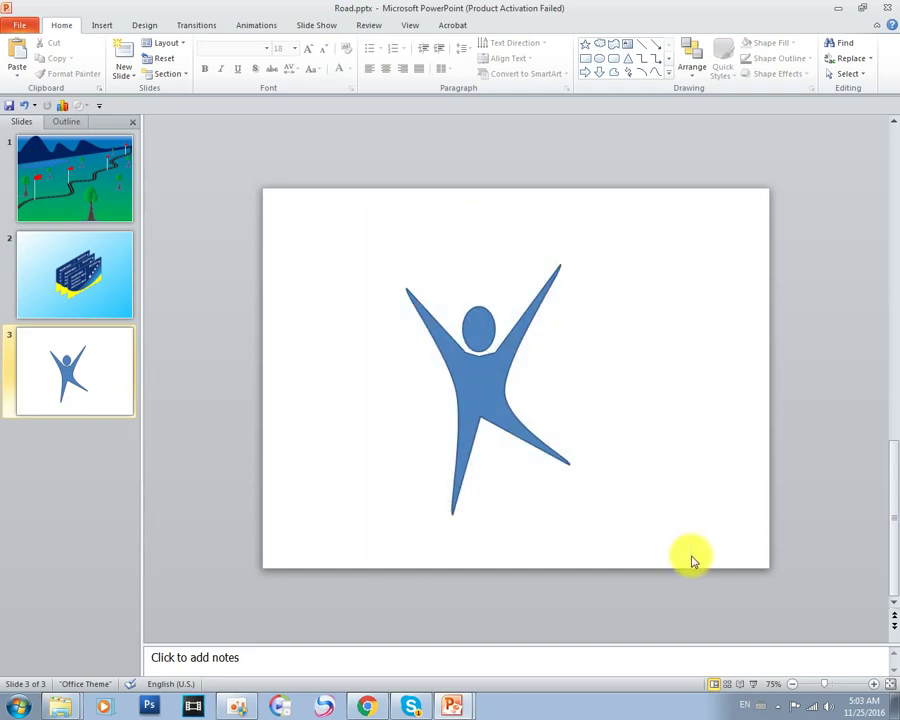
right_click(521, 432)
mouse_move(558, 509)
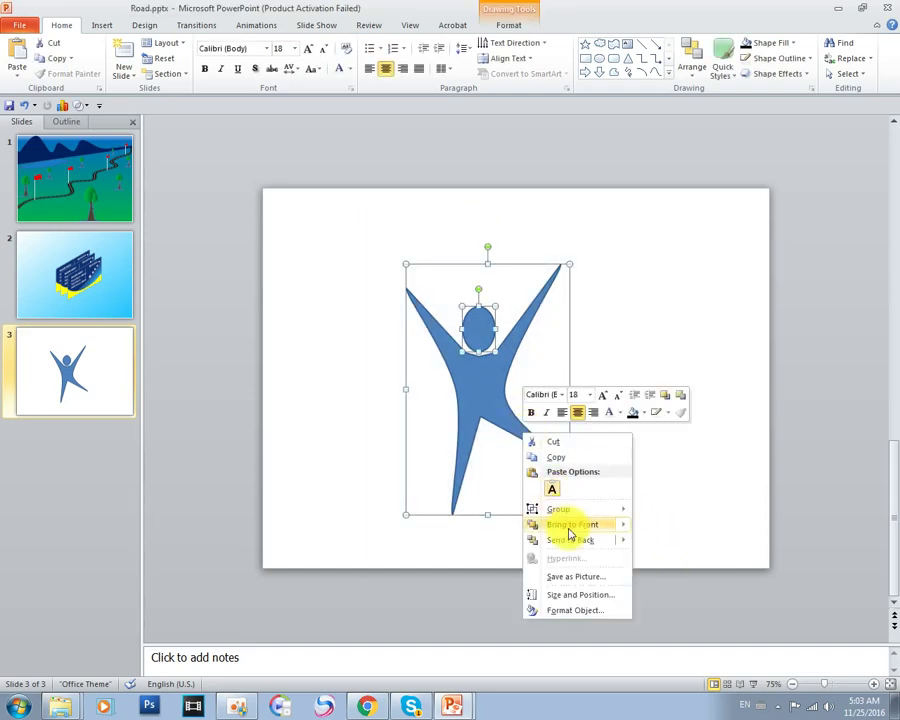
left_click(655, 514)
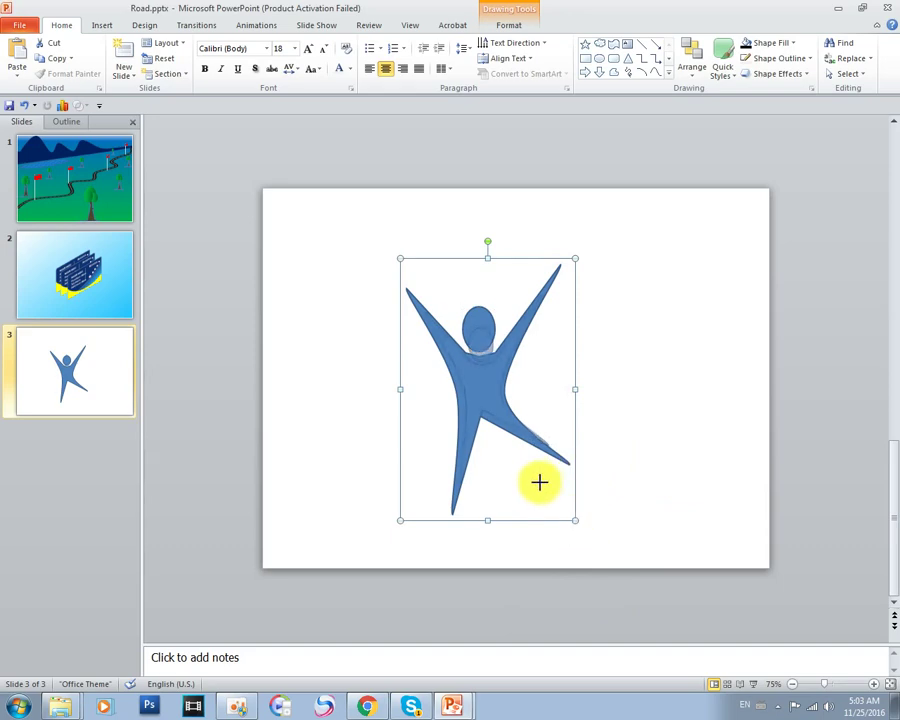
left_click_drag(575, 518, 551, 478)
left_click(660, 456)
left_click(493, 406)
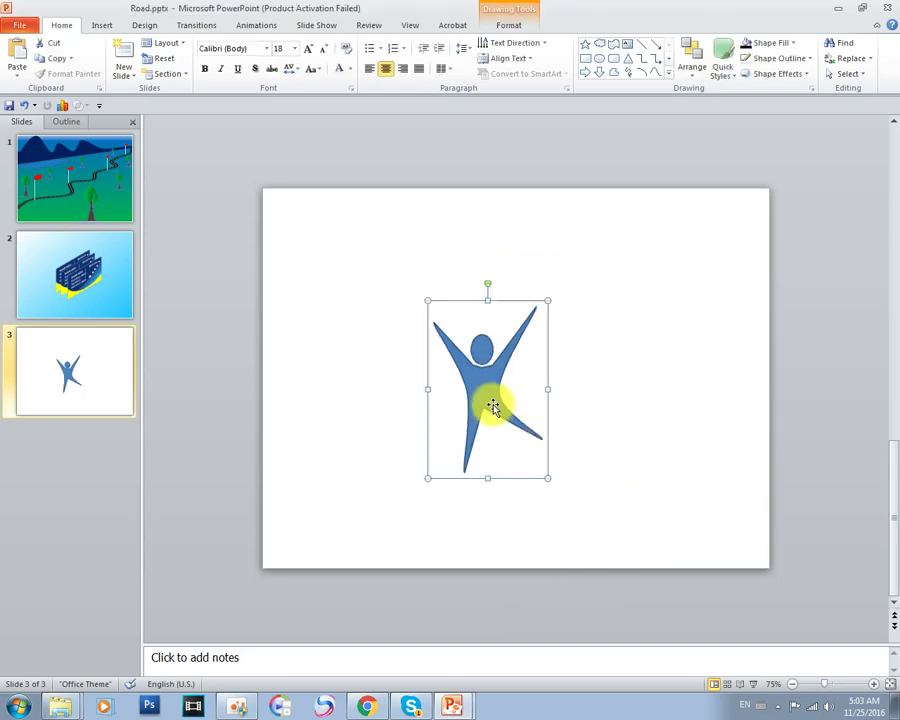
mouse_move(493, 406)
left_mouse_down()
mouse_move(400, 410)
mouse_move(524, 394)
mouse_move(527, 383)
mouse_move(660, 382)
mouse_move(526, 496)
mouse_move(631, 491)
left_mouse_up()
Drag the three figures into a level row across the lower middle of the slide.
left_click(632, 458)
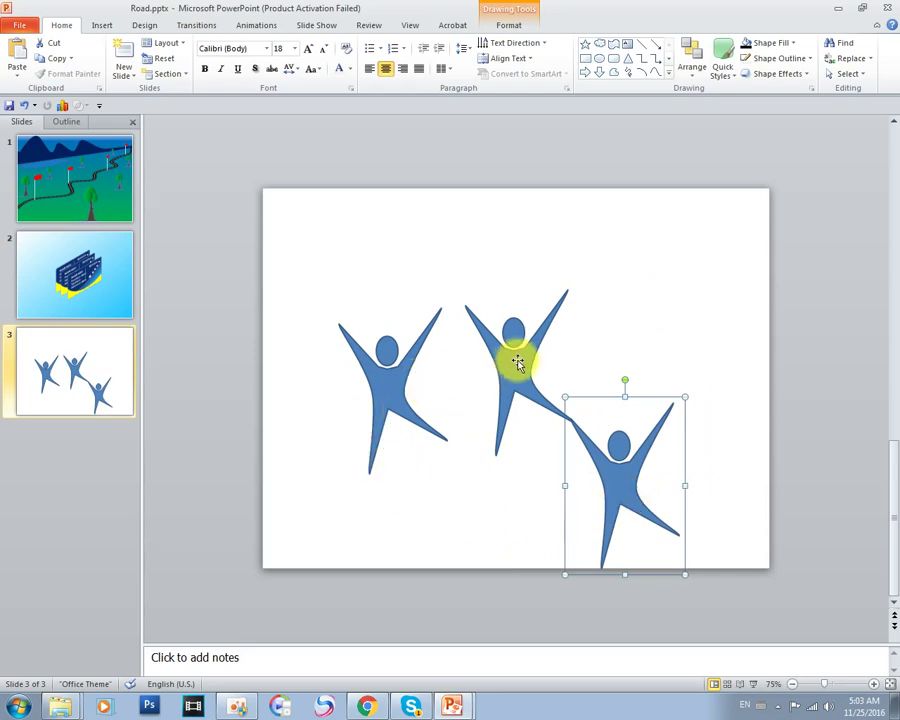
left_click_drag(516, 360, 500, 280)
left_click_drag(396, 368, 421, 410)
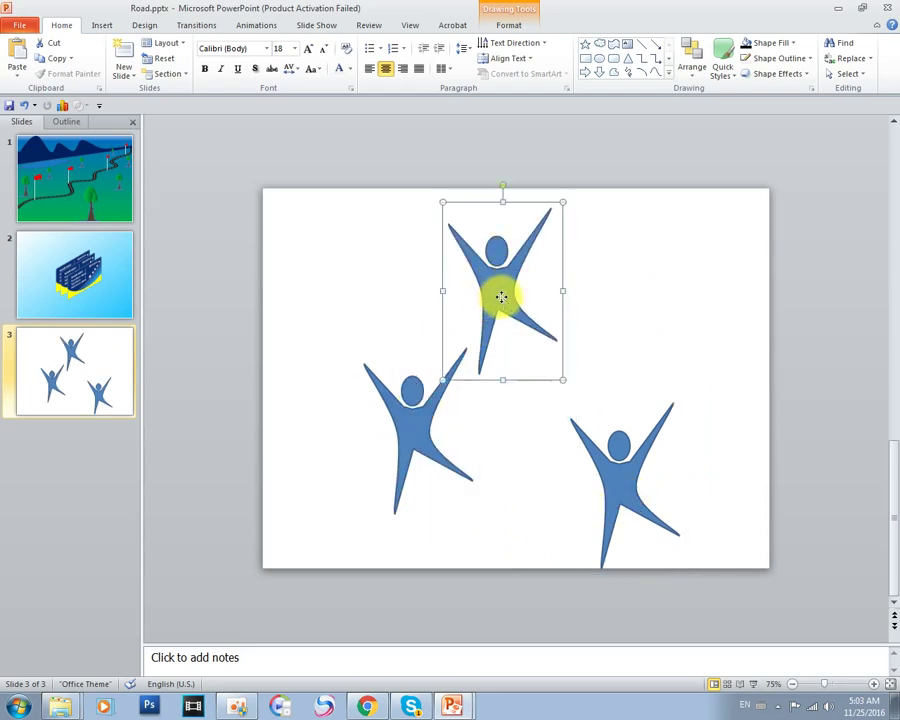
left_click_drag(502, 293, 484, 288)
left_click_drag(589, 470, 557, 383)
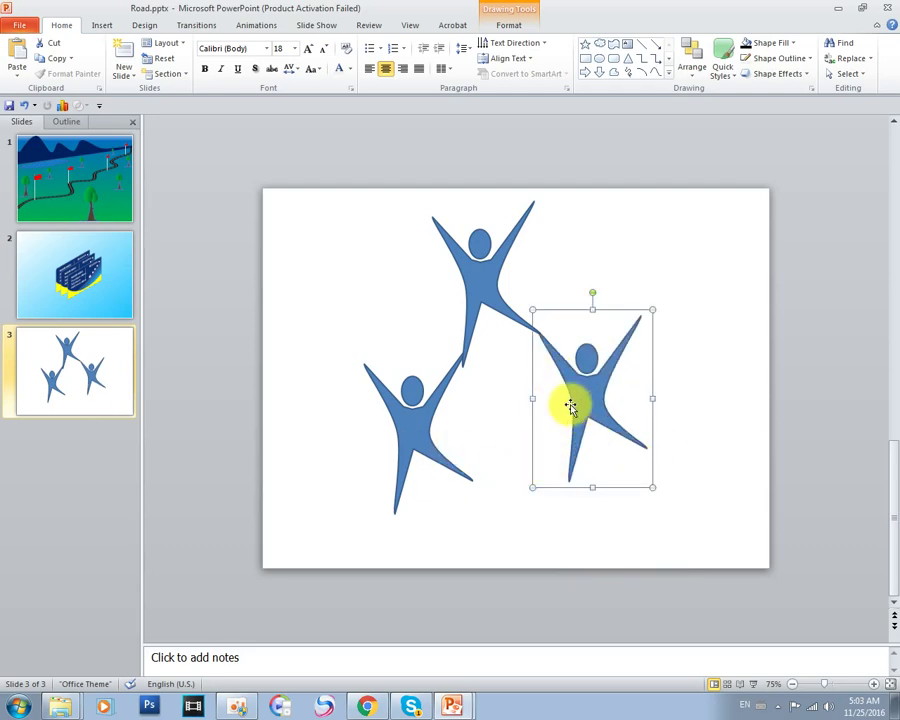
left_click_drag(416, 436, 340, 421)
left_click_drag(489, 292, 470, 428)
left_click(578, 424)
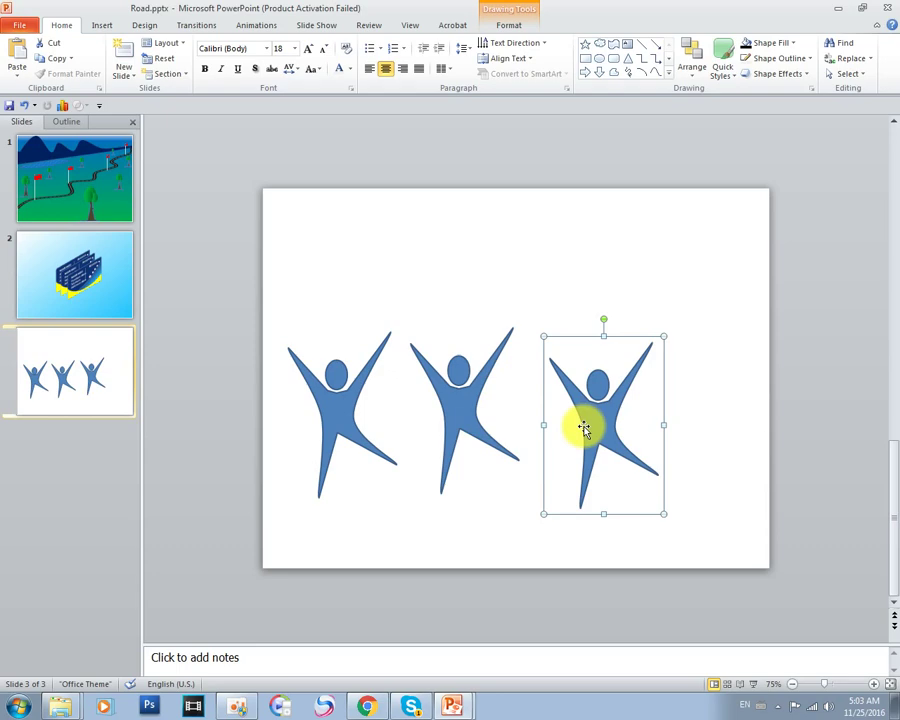
left_click(458, 414)
left_click_drag(592, 426, 597, 416)
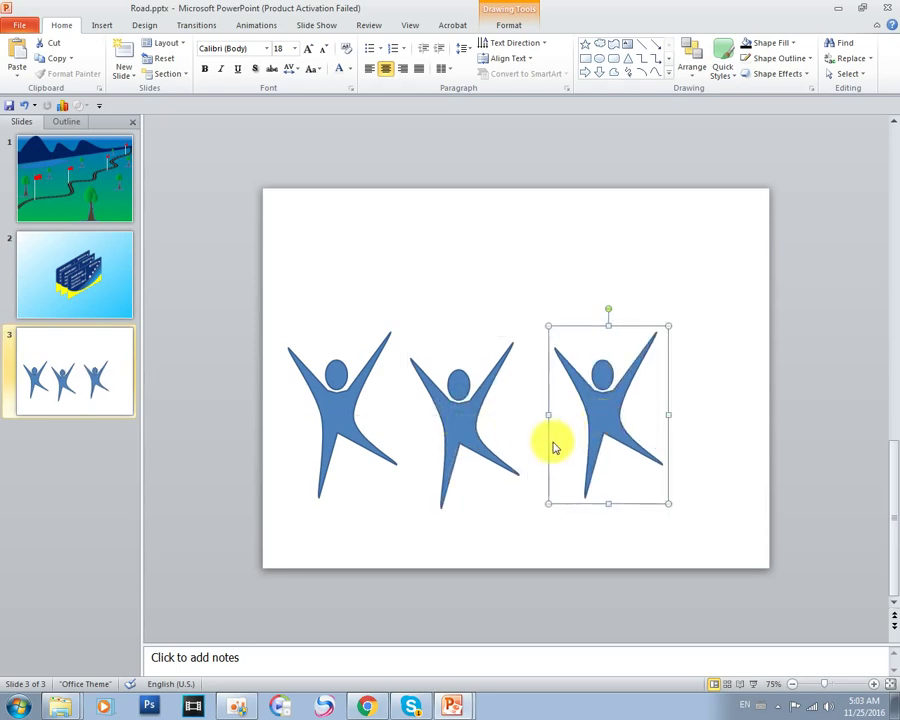
Fill the middle figure white and give the right figure an orange fill.
double_click(460, 428)
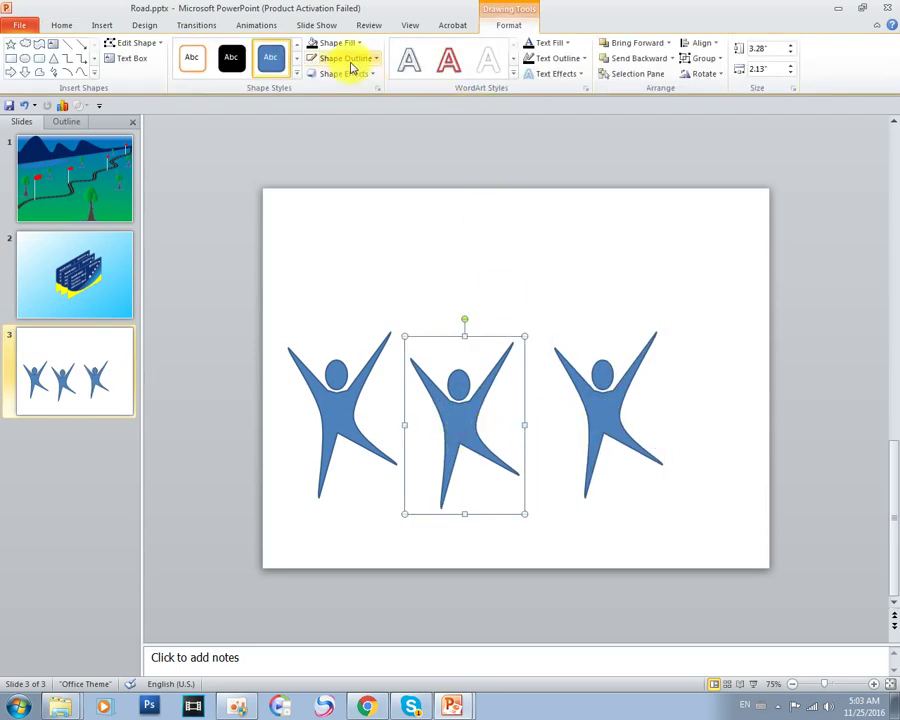
left_click(355, 43)
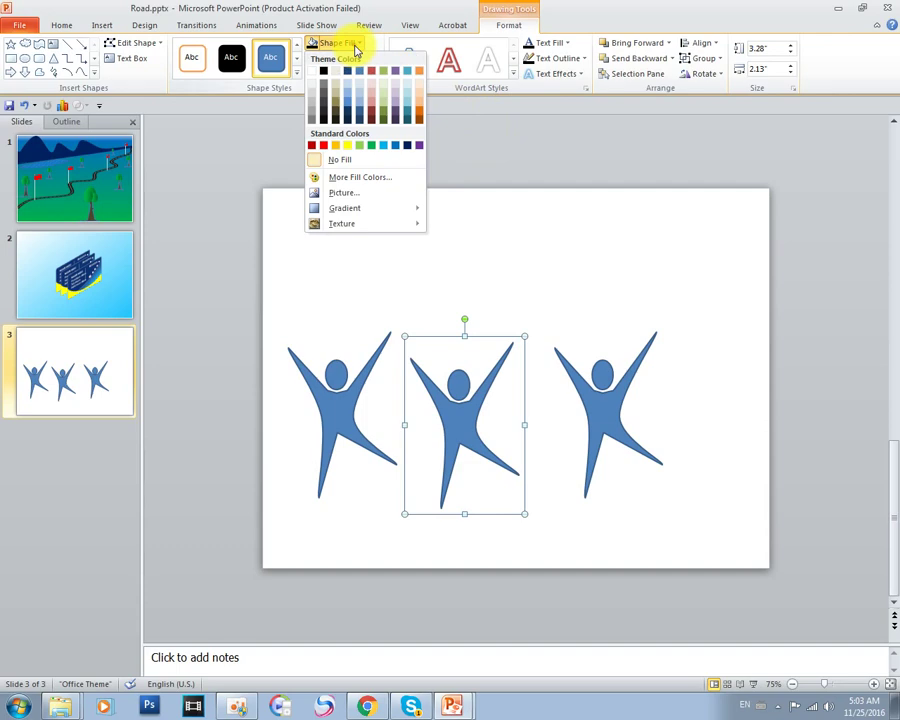
left_click(318, 73)
left_click(592, 174)
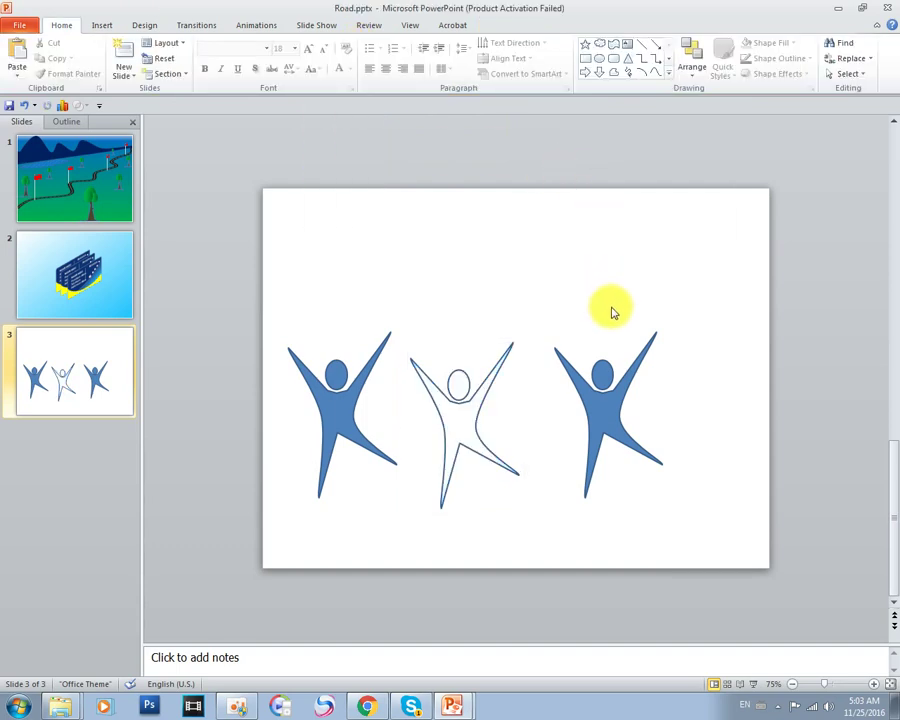
left_click(602, 402)
left_click(362, 59)
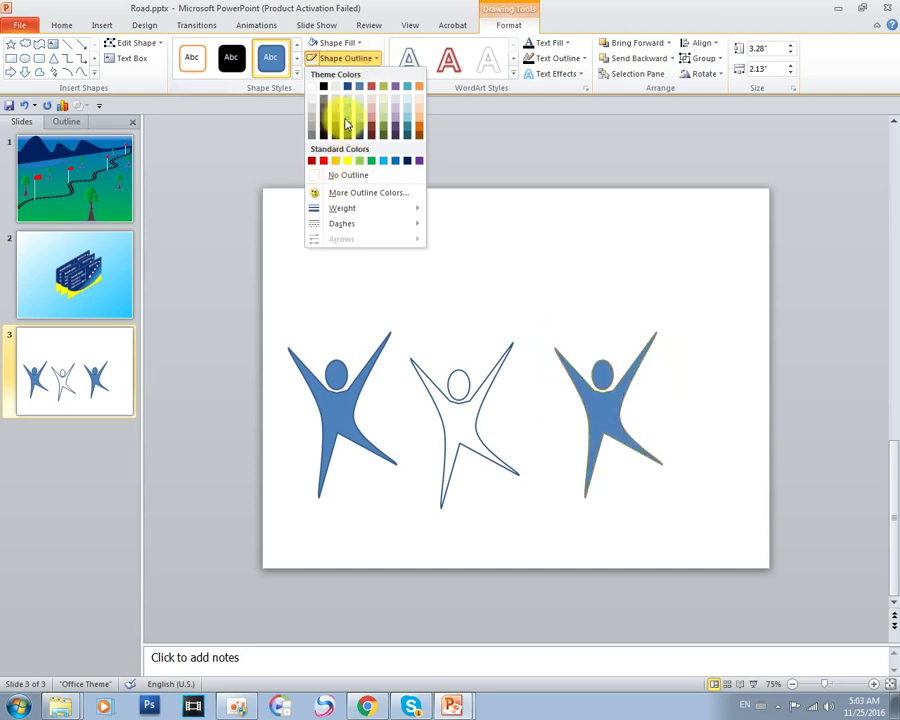
left_click(340, 43)
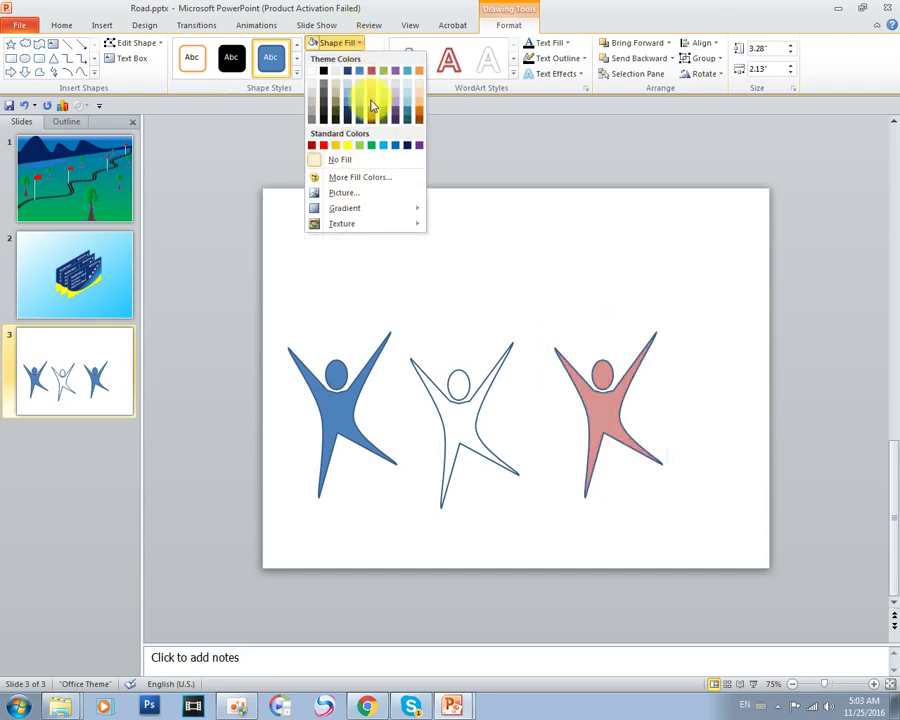
left_click(421, 114)
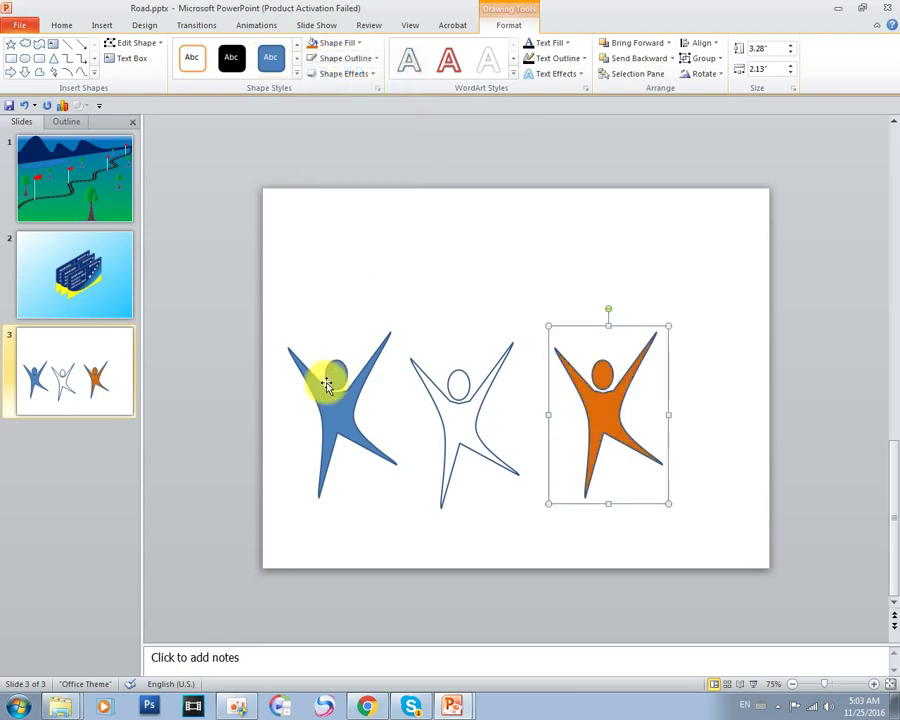
Fill the left figure yellow and change the right figure to green.
left_click(334, 402)
left_click(358, 43)
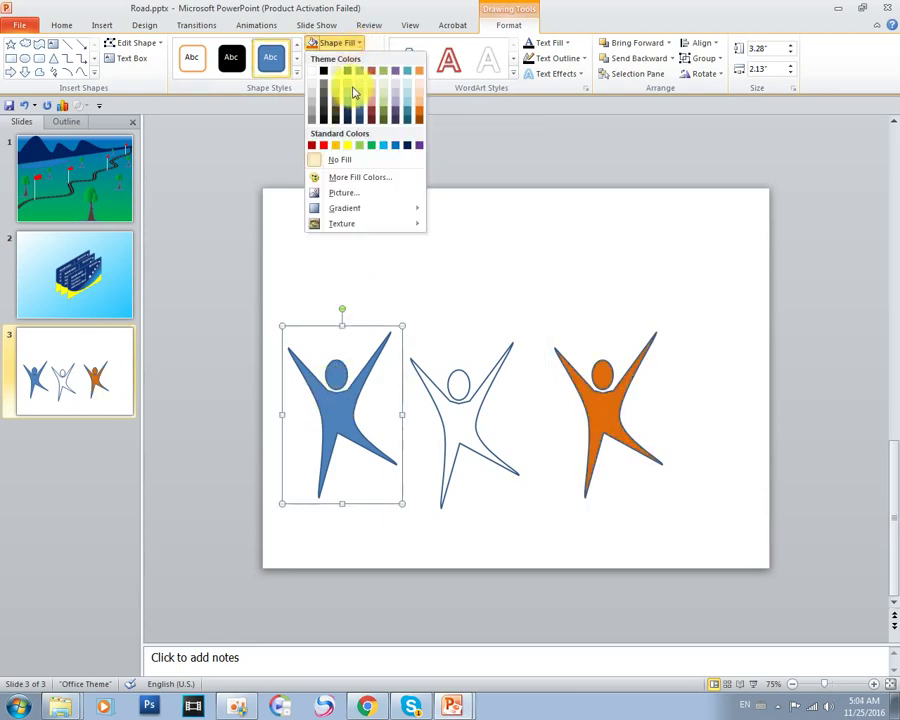
left_click(335, 147)
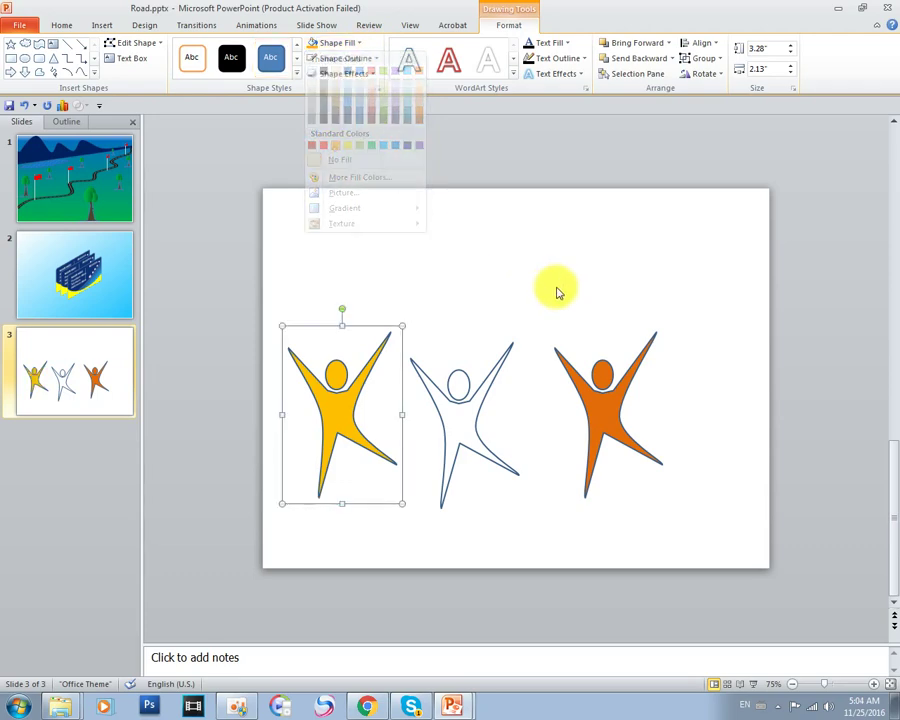
left_click(598, 390)
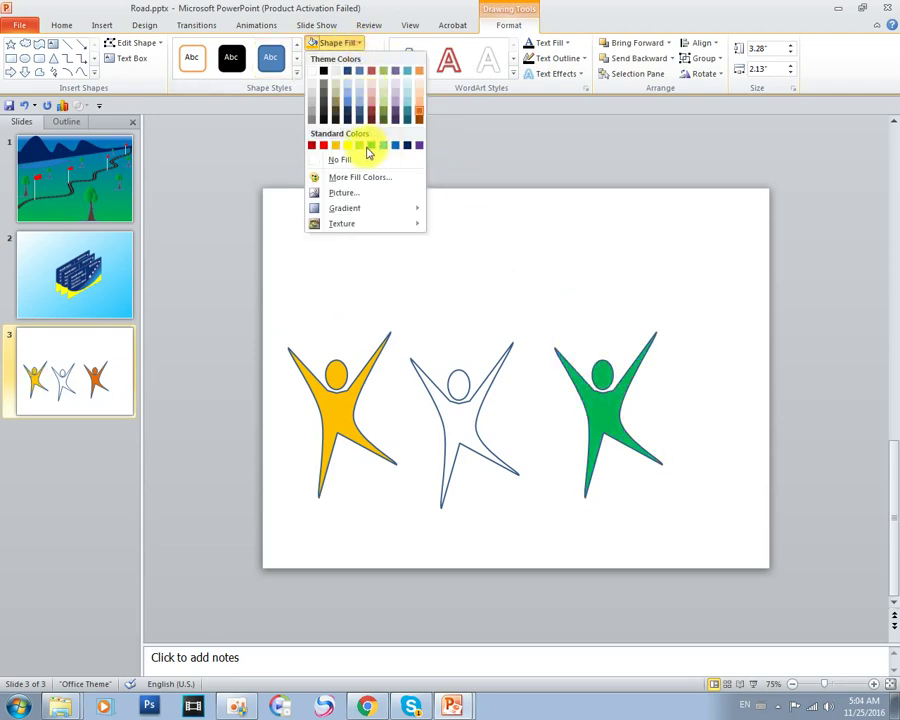
left_click(367, 150)
left_click(534, 262)
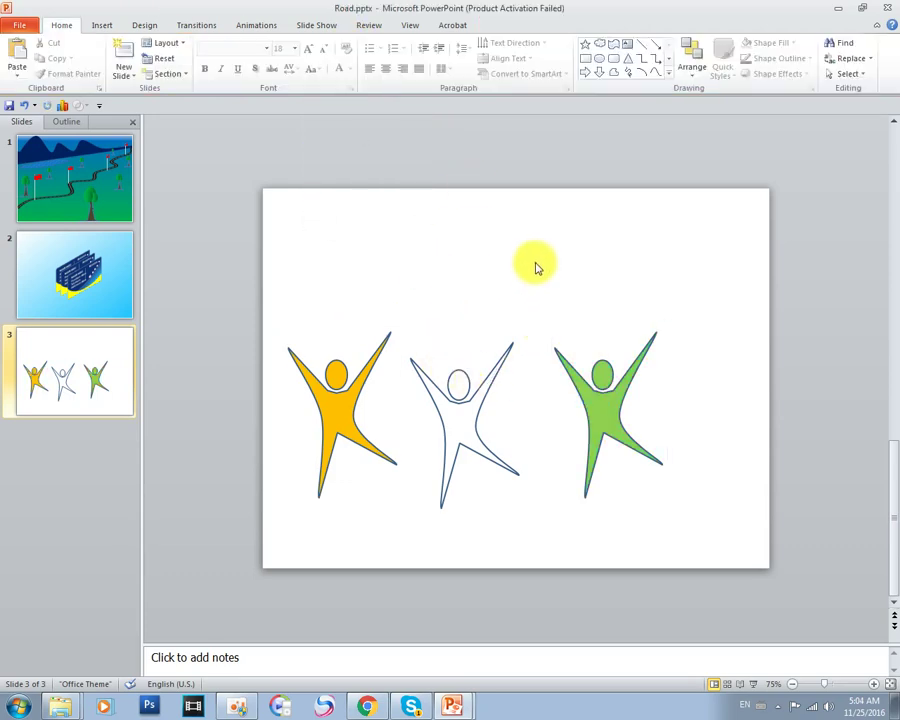
Drag the yellow, white and green figures into evenly spaced positions left to right.
left_click_drag(616, 427, 621, 413)
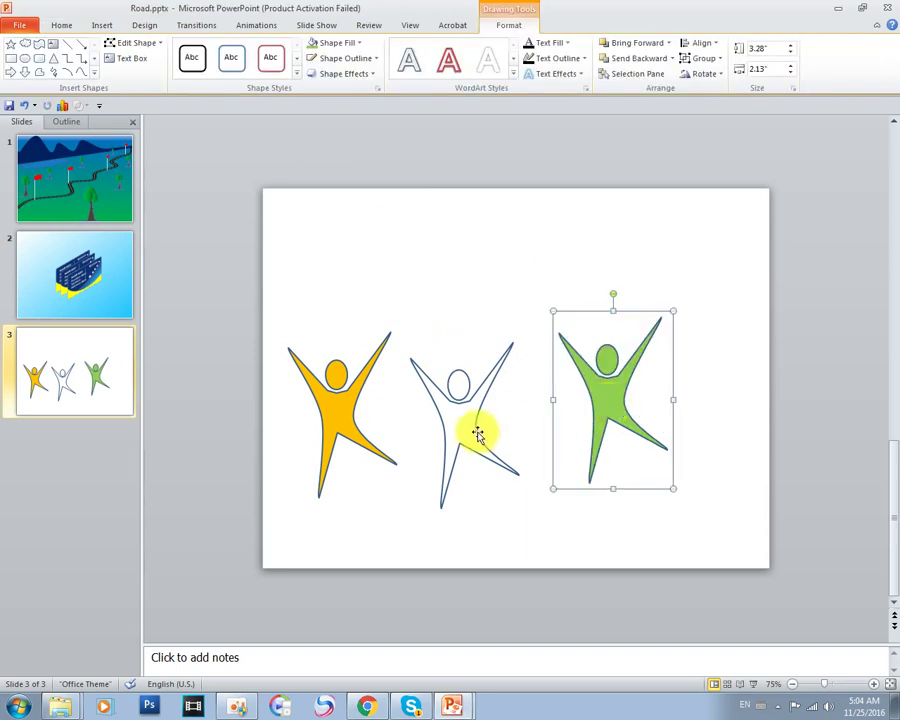
left_click_drag(476, 428, 488, 418)
left_click_drag(357, 420, 362, 430)
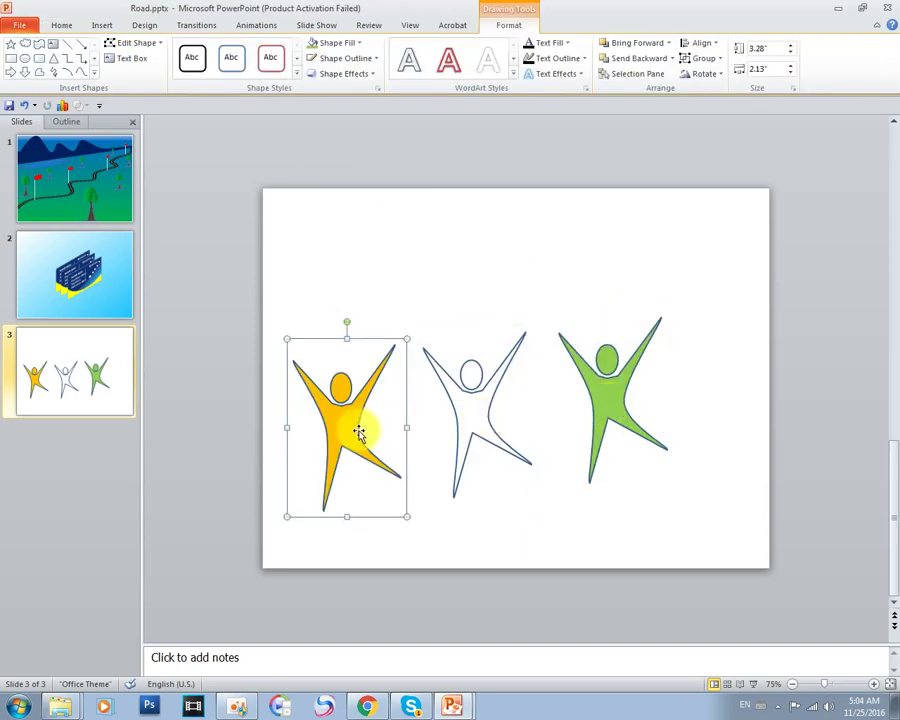
left_click_drag(479, 412, 492, 412)
mouse_move(578, 413)
left_mouse_down()
mouse_move(666, 406)
mouse_move(648, 410)
left_mouse_up()
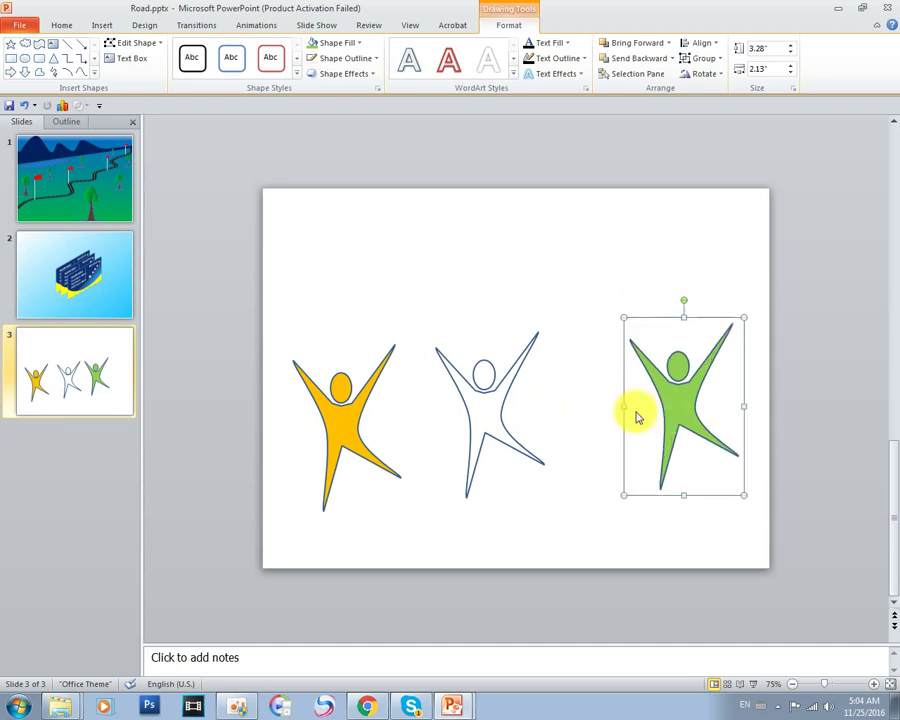
left_click_drag(490, 406, 540, 412)
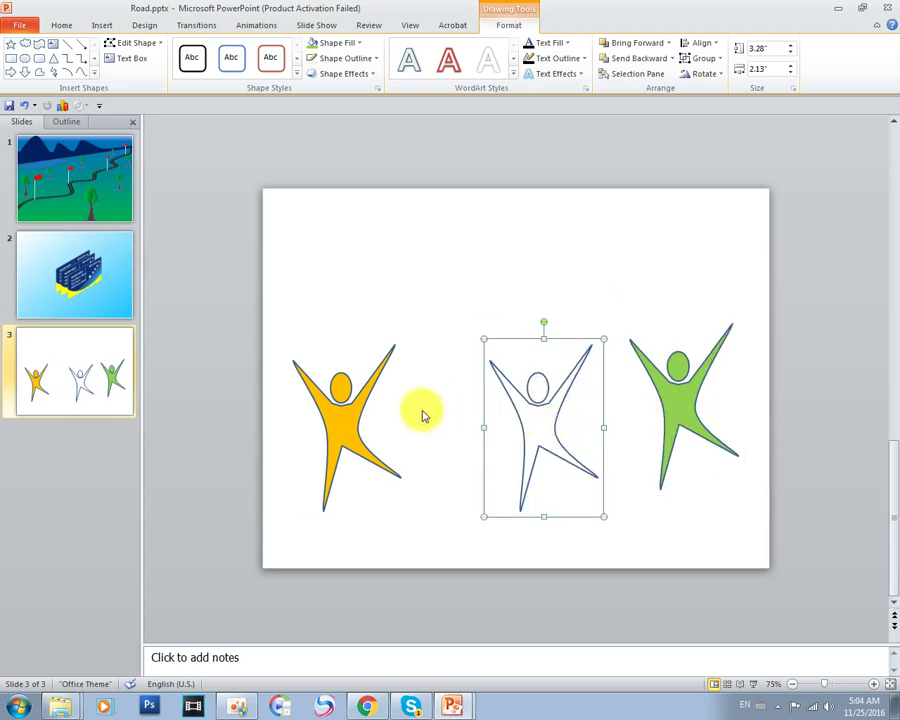
left_click_drag(356, 410, 418, 417)
left_click_drag(510, 414, 530, 410)
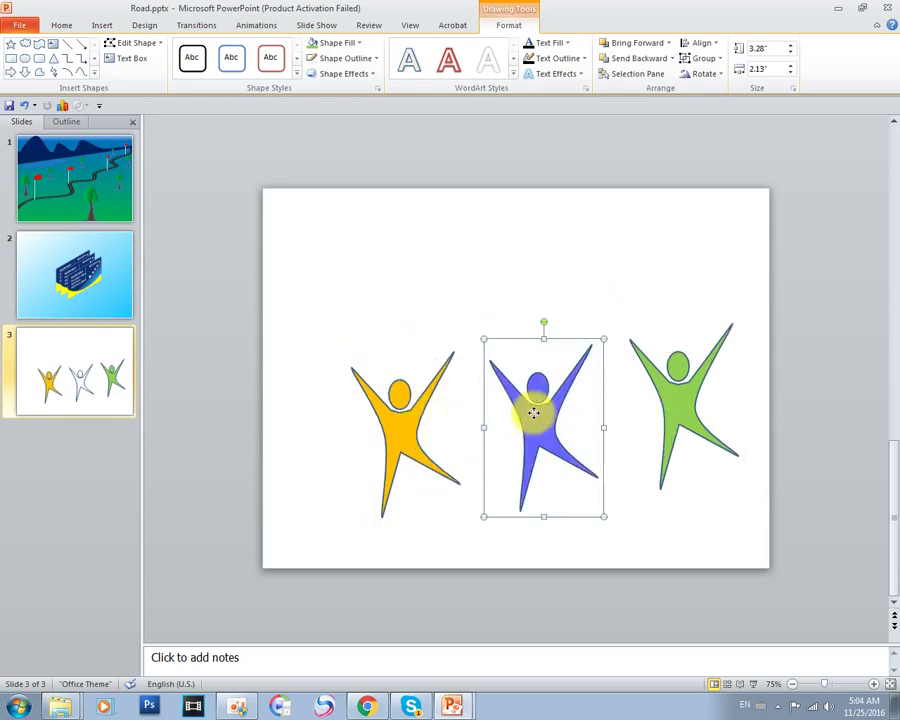
left_click_drag(660, 414, 678, 413)
left_click(535, 303)
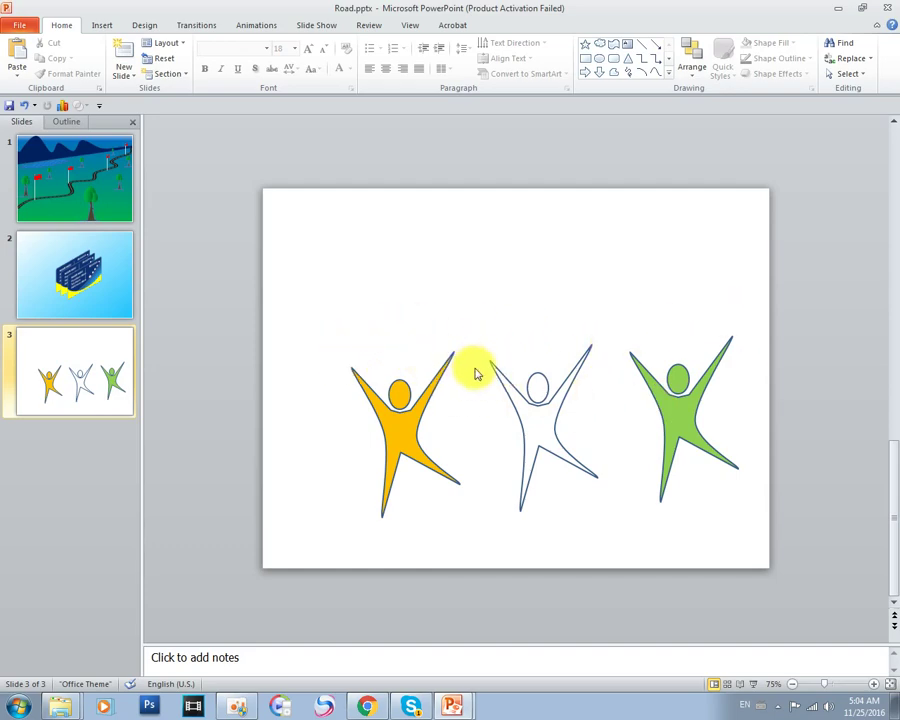
Select all three figures, move them up and left, and apply Align Middle.
left_click_drag(318, 308, 766, 536)
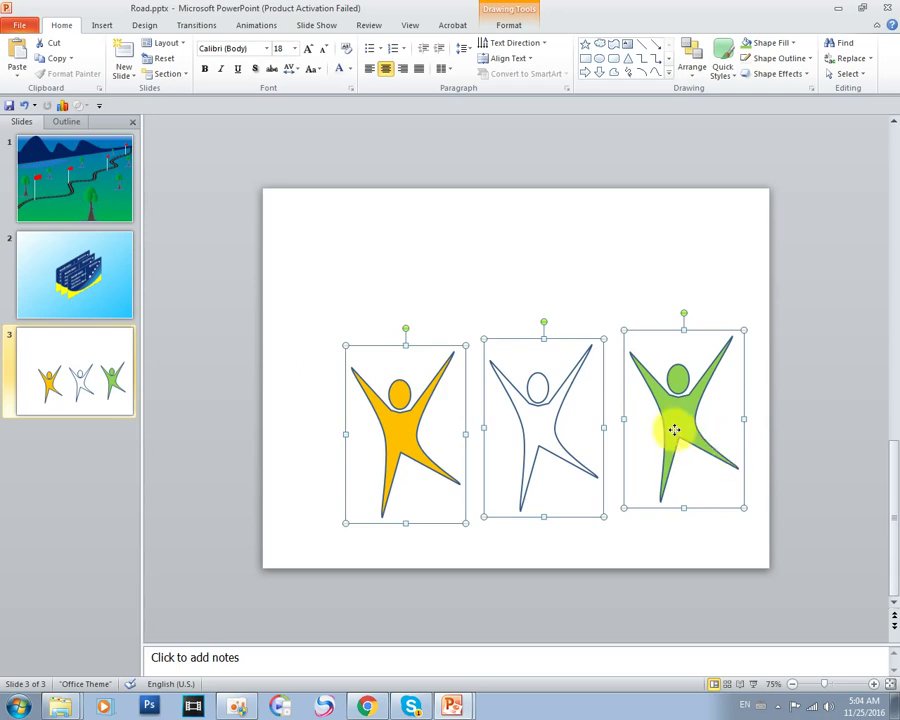
left_click_drag(675, 430, 630, 367)
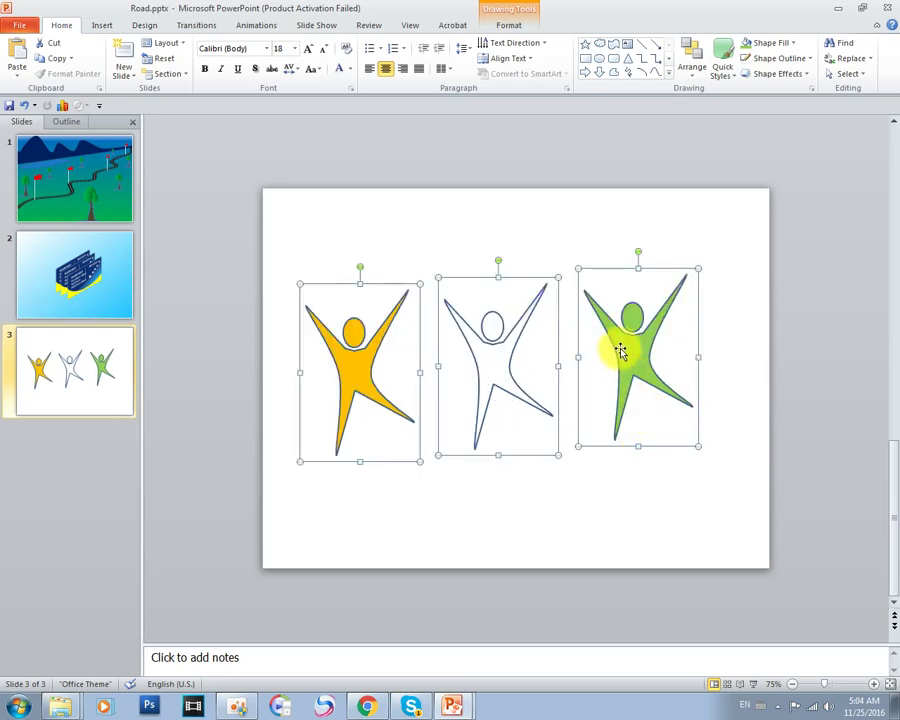
left_click(692, 80)
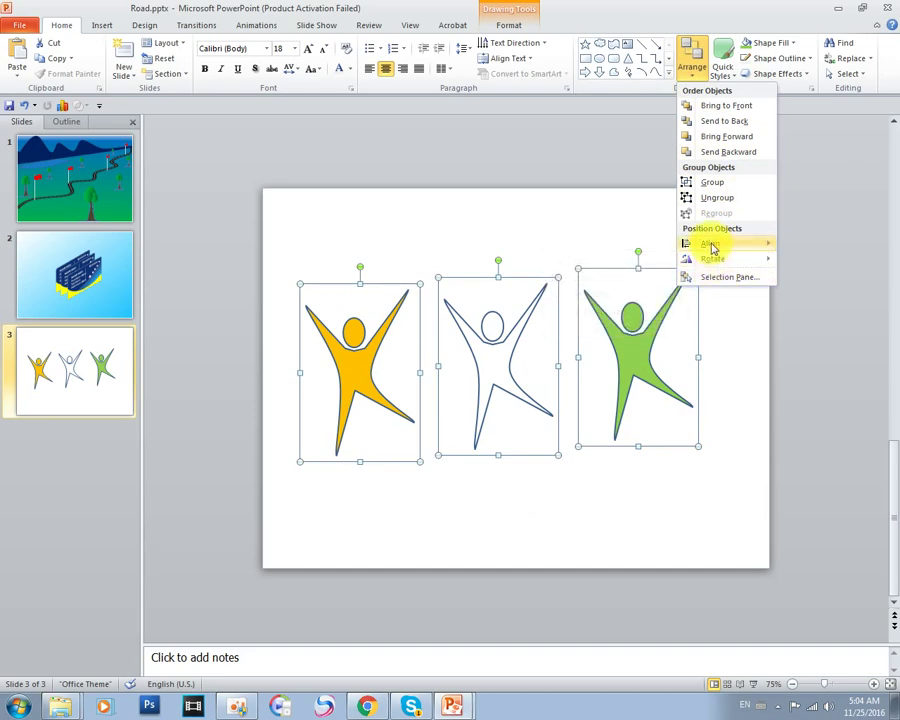
mouse_move(710, 243)
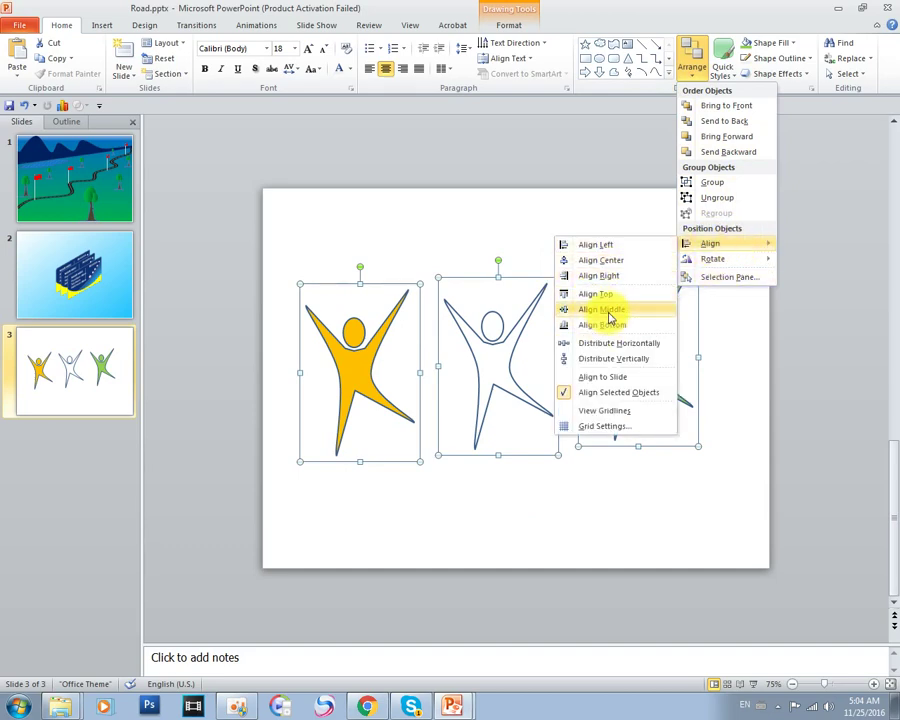
left_click(603, 309)
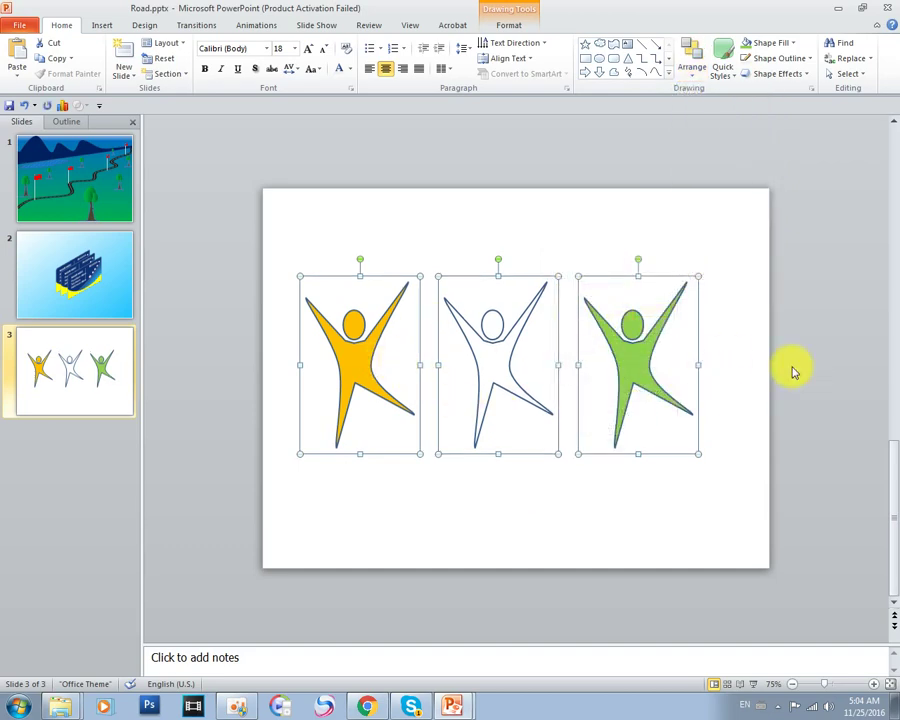
left_click(820, 350)
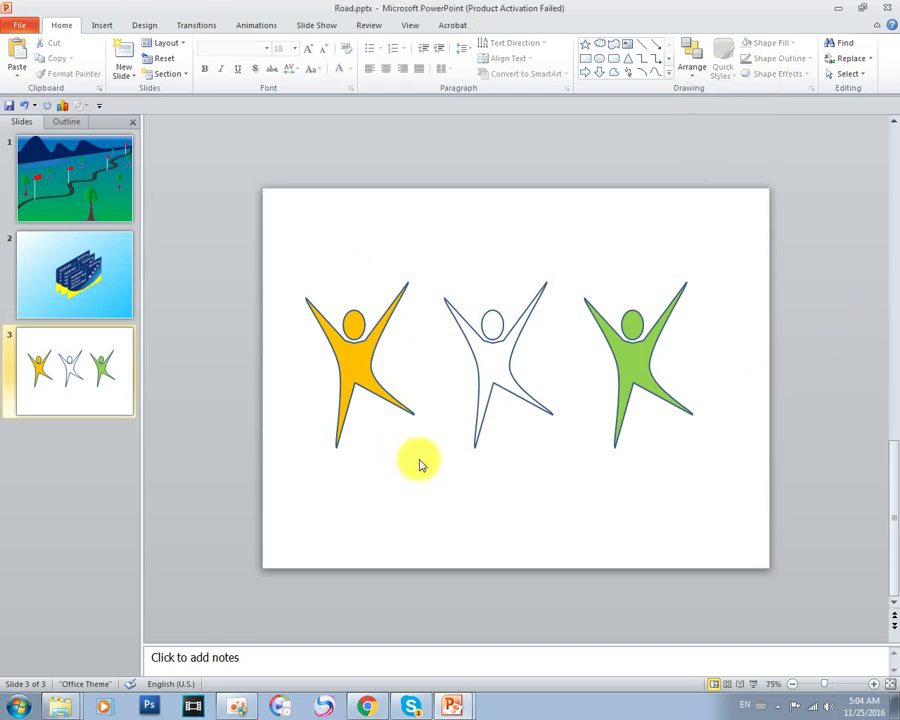
Give the yellow and white figures a Perspective shadow from Shape Effects.
double_click(350, 388)
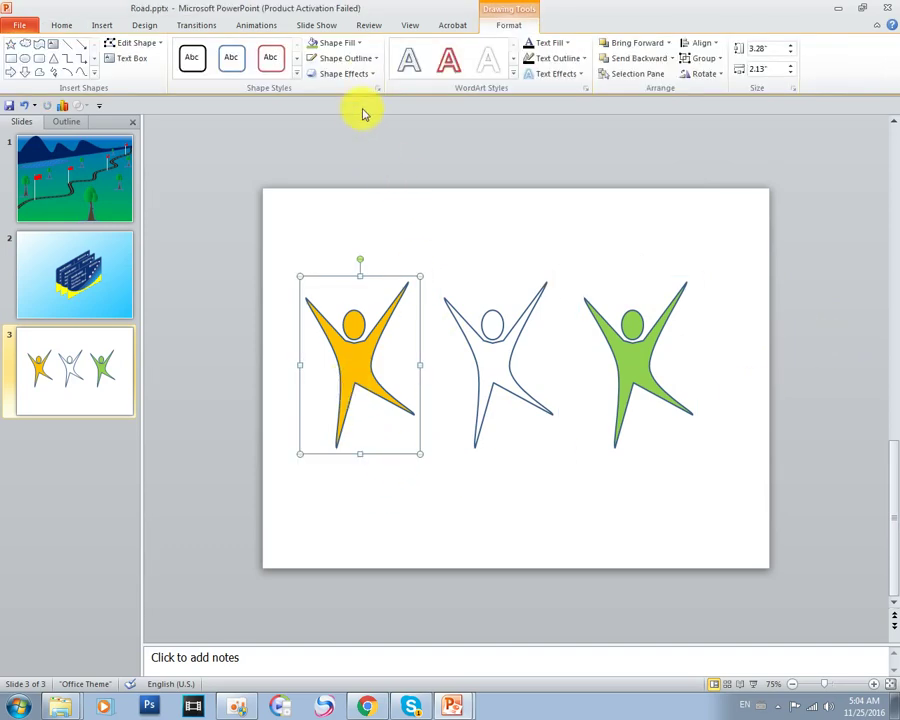
left_click(353, 45)
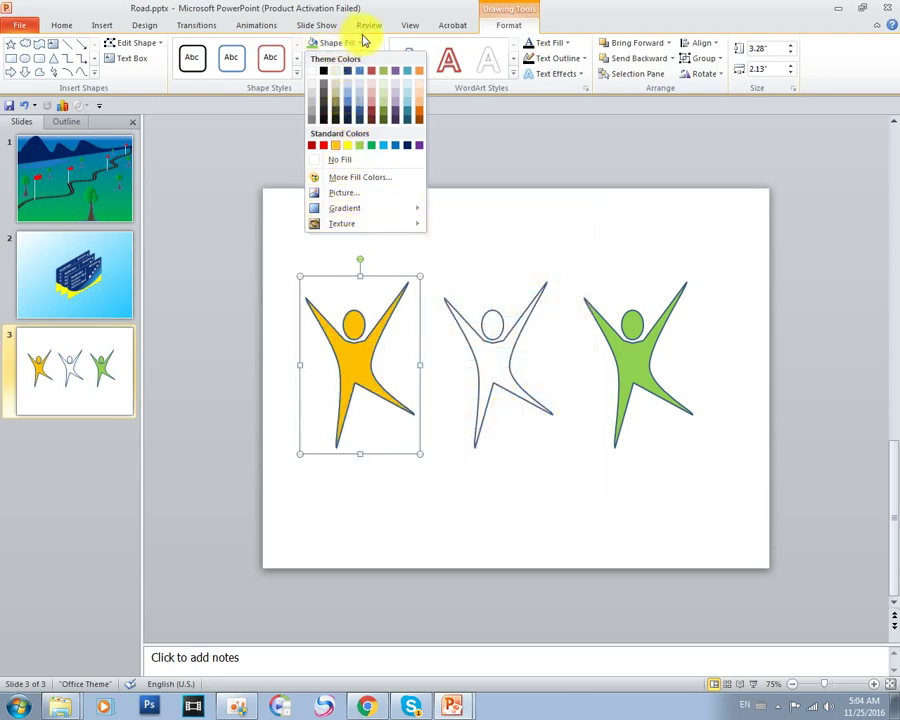
left_click(375, 72)
left_click(368, 74)
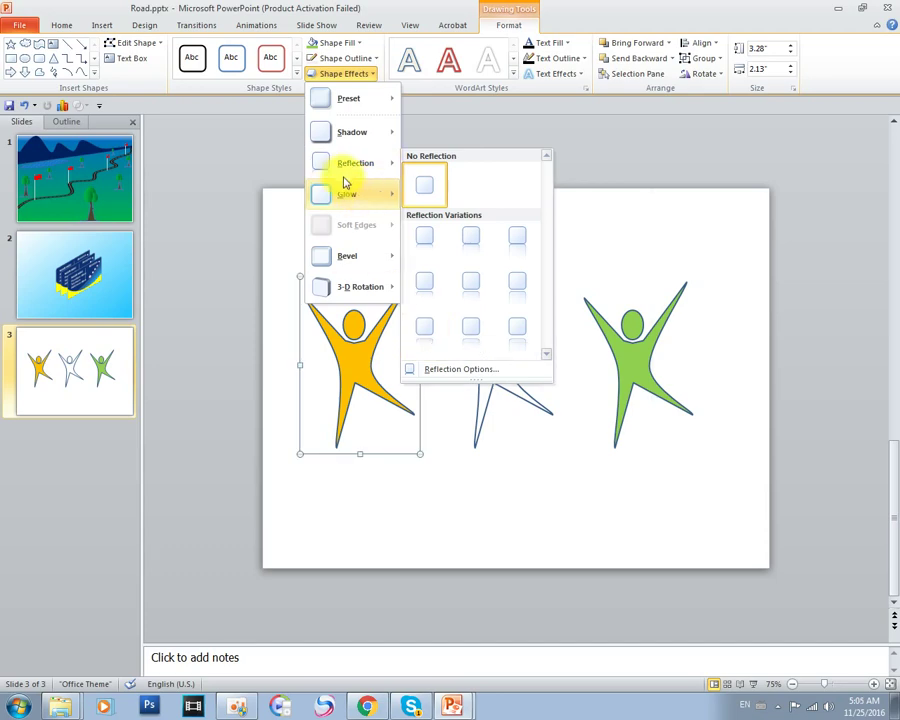
mouse_move(352, 132)
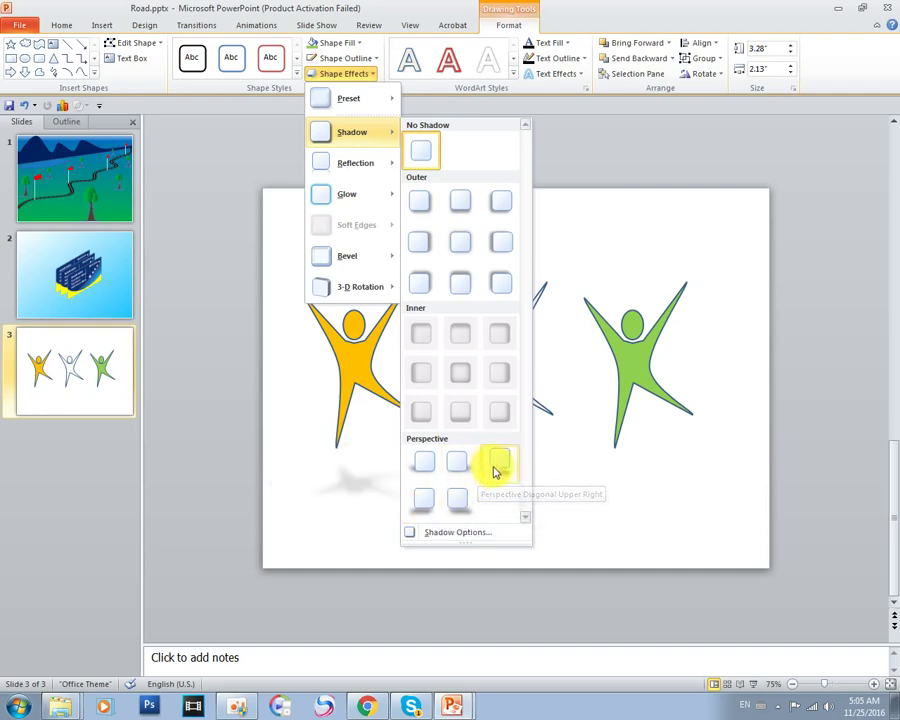
left_click(432, 472)
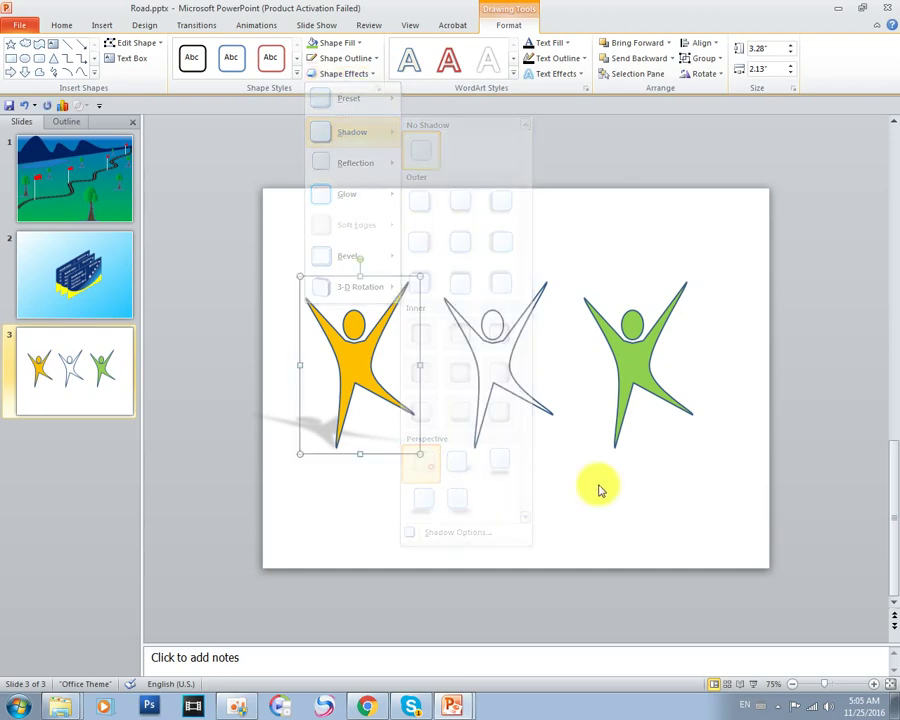
left_click(480, 402)
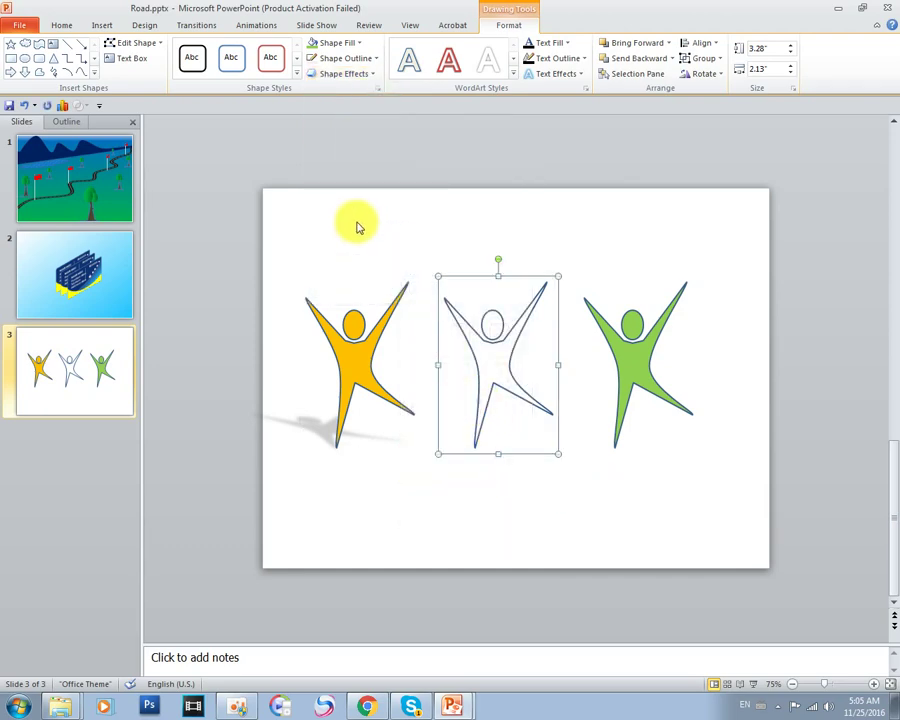
left_click(360, 73)
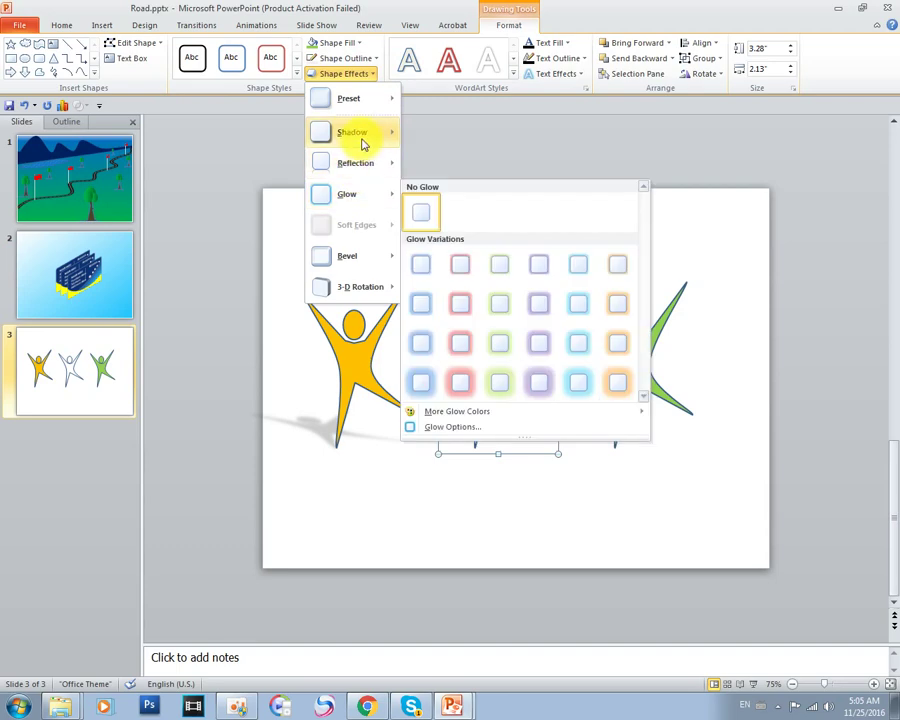
left_click(432, 472)
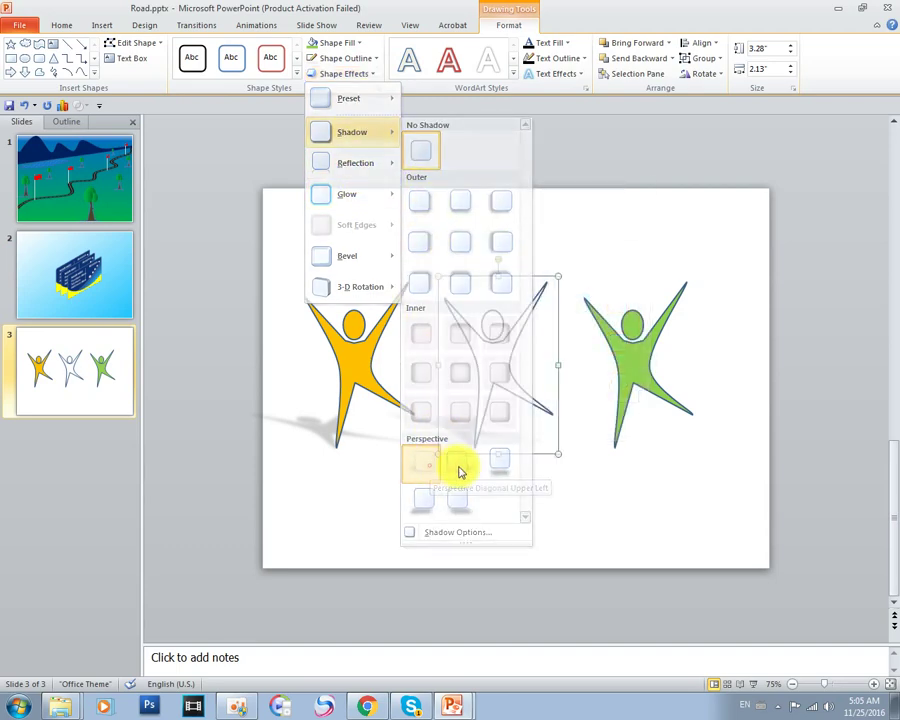
Apply the same Perspective shadow to the green figure.
left_click(636, 356)
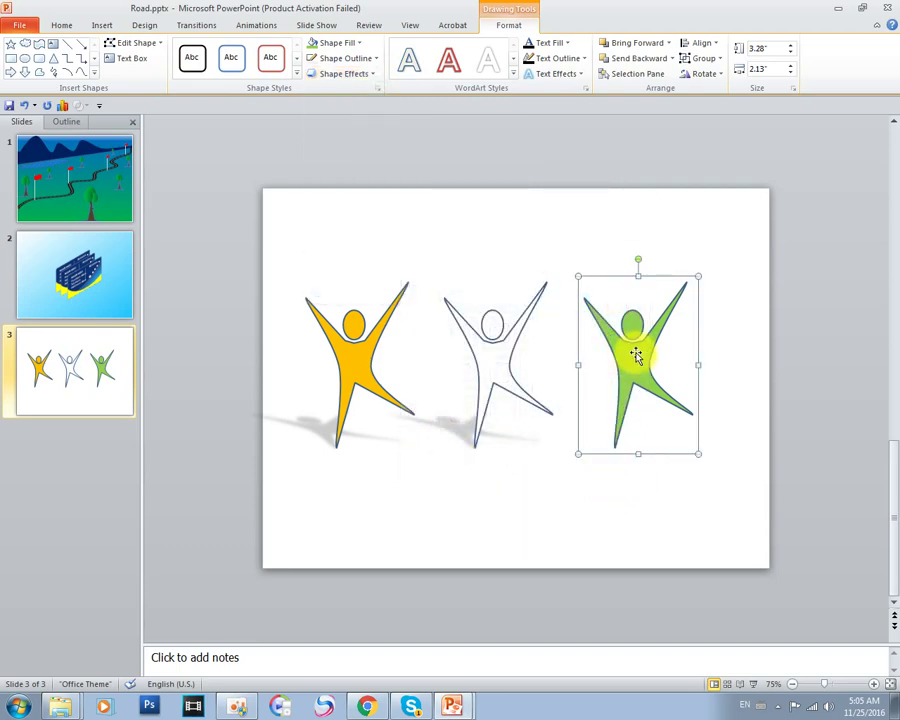
left_click(342, 74)
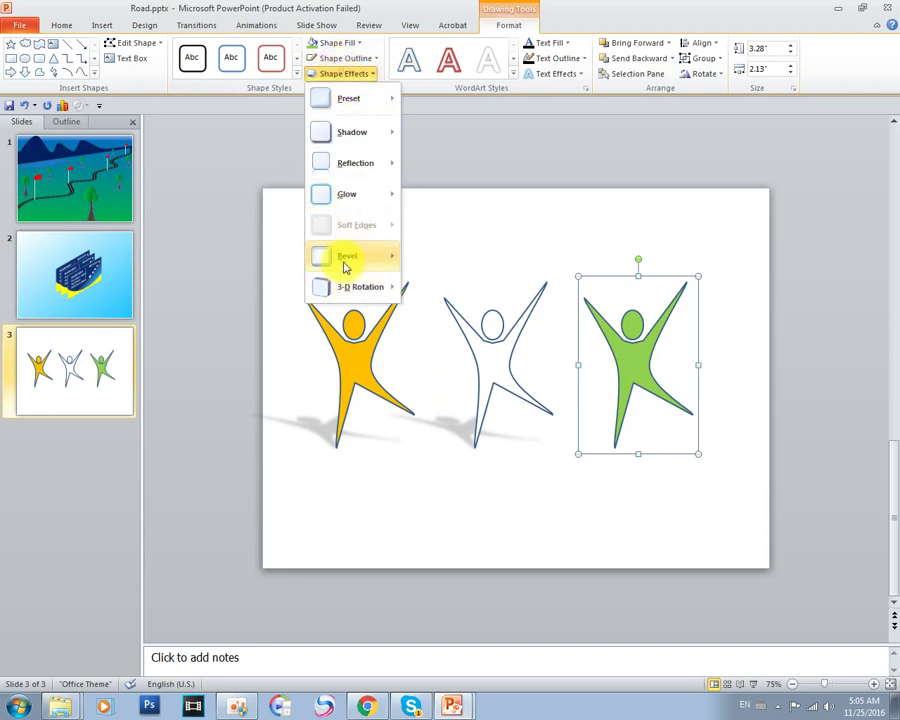
mouse_move(351, 132)
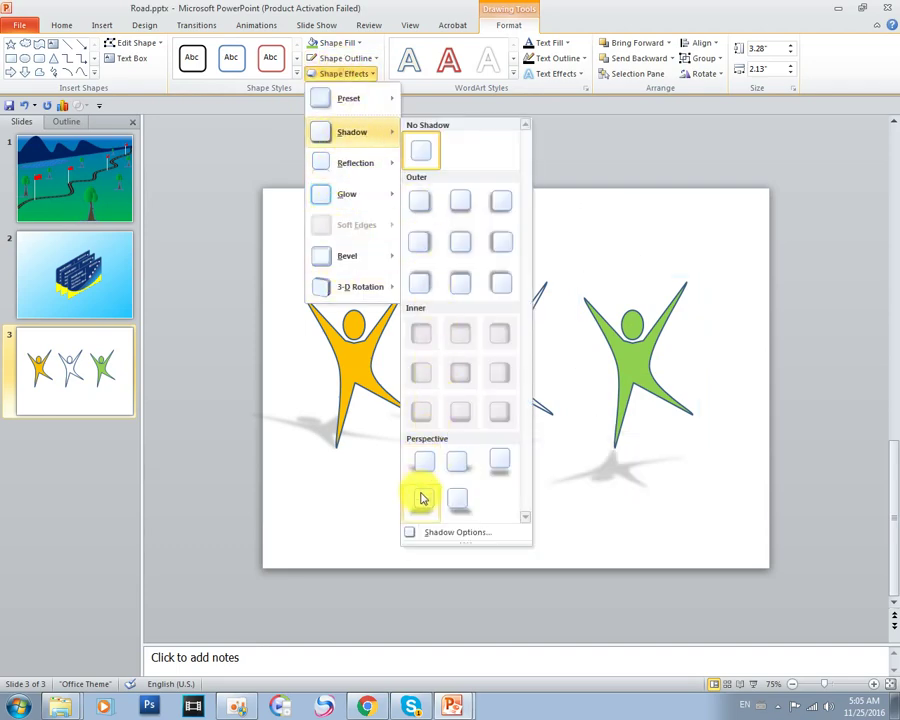
left_click(422, 500)
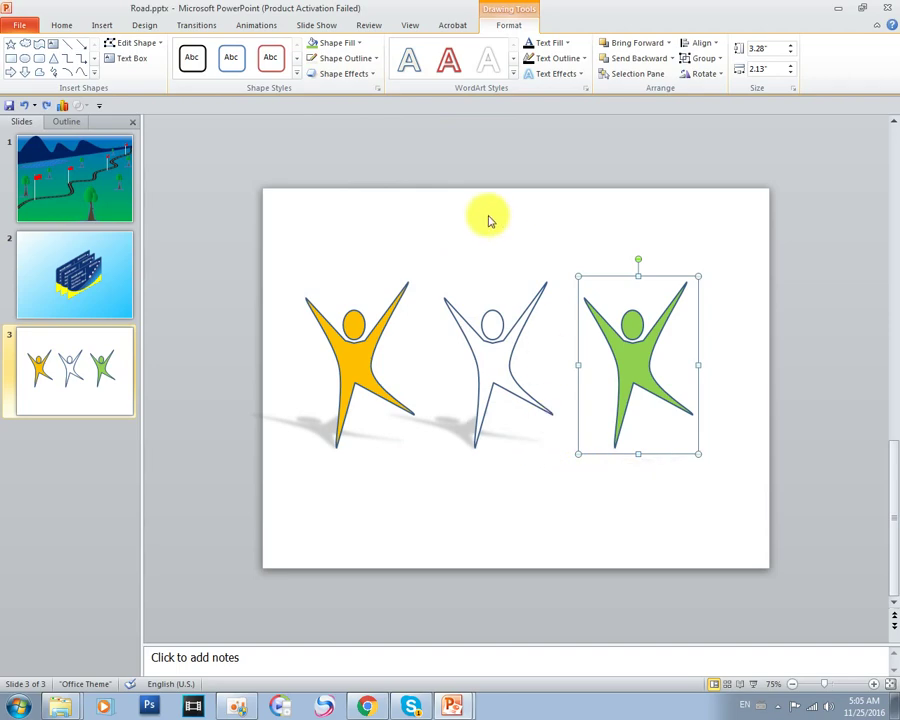
left_click(366, 74)
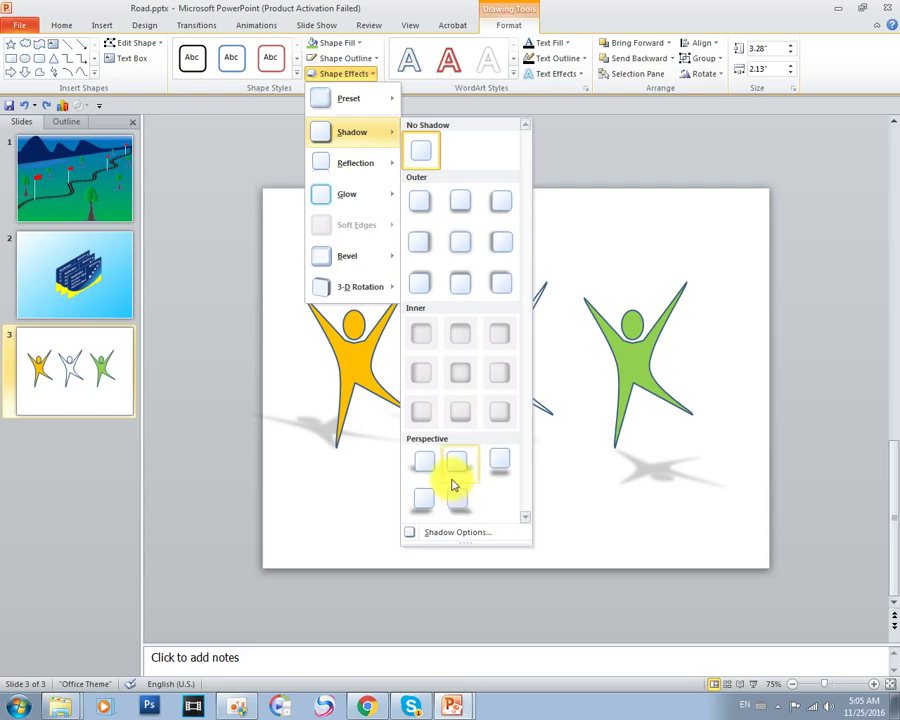
left_click(430, 472)
left_click(675, 532)
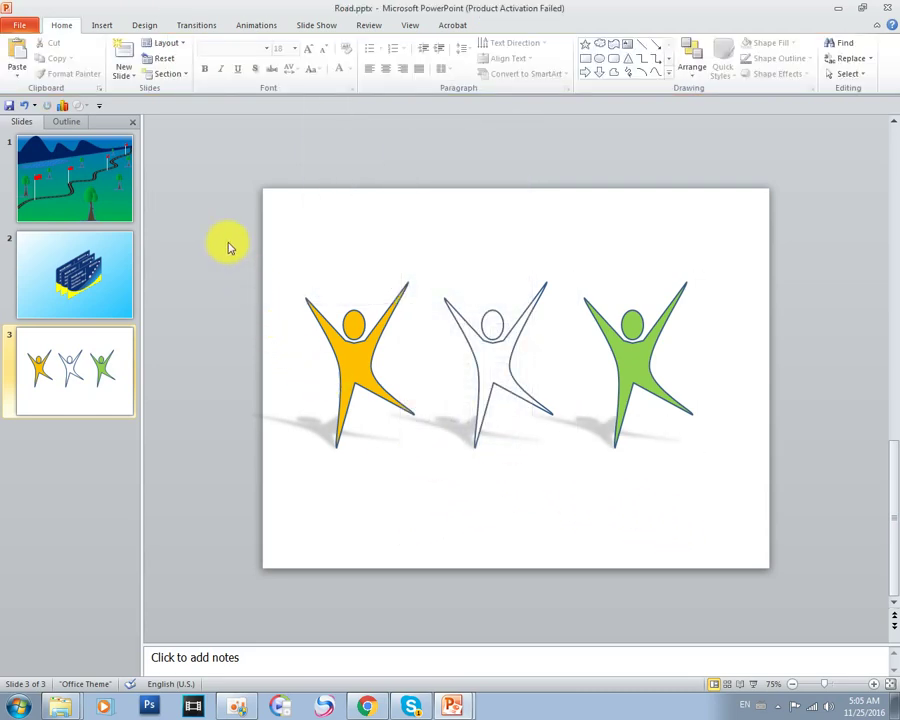
Shift all three figures slightly right, then move the white figure up and left.
left_click_drag(224, 237, 770, 507)
left_click_drag(647, 388, 672, 388)
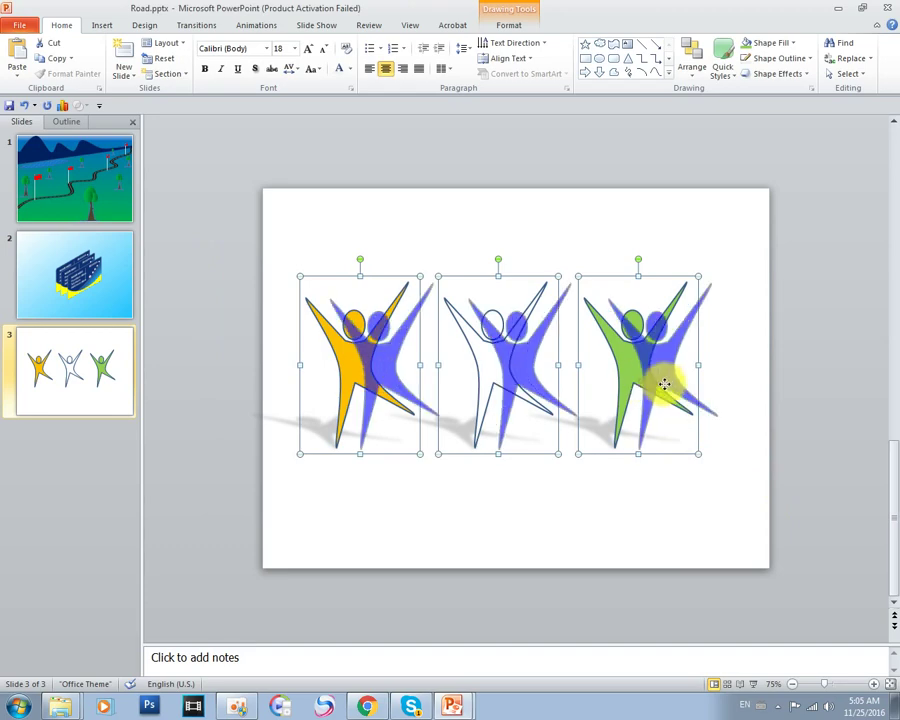
left_click(673, 492)
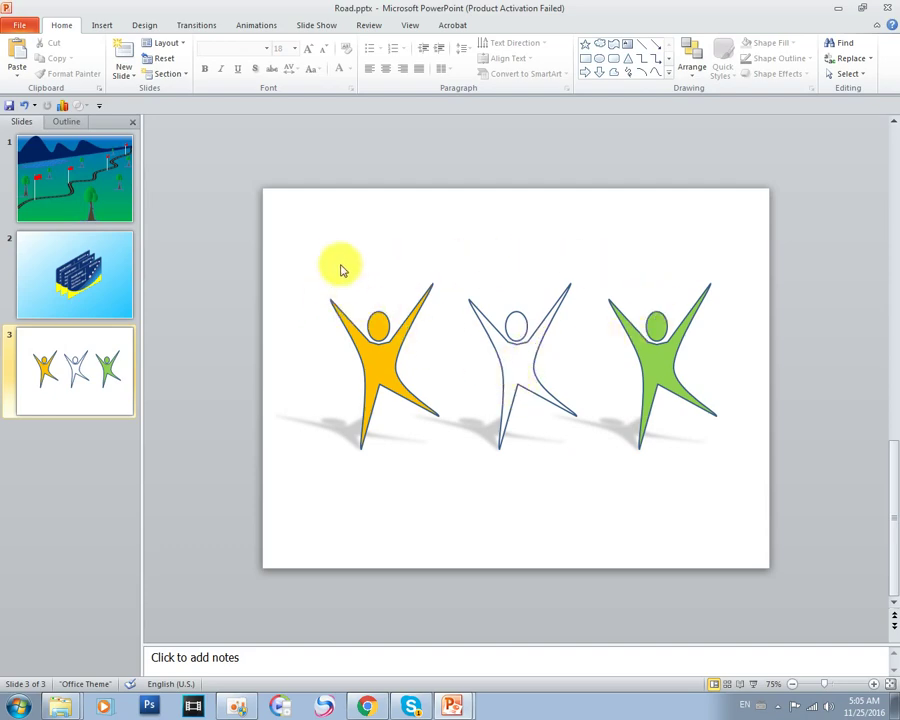
left_click_drag(516, 355, 491, 326)
Undo the green and white figure moves so the three shadowed figures stand level again.
left_click_drag(688, 378, 603, 291)
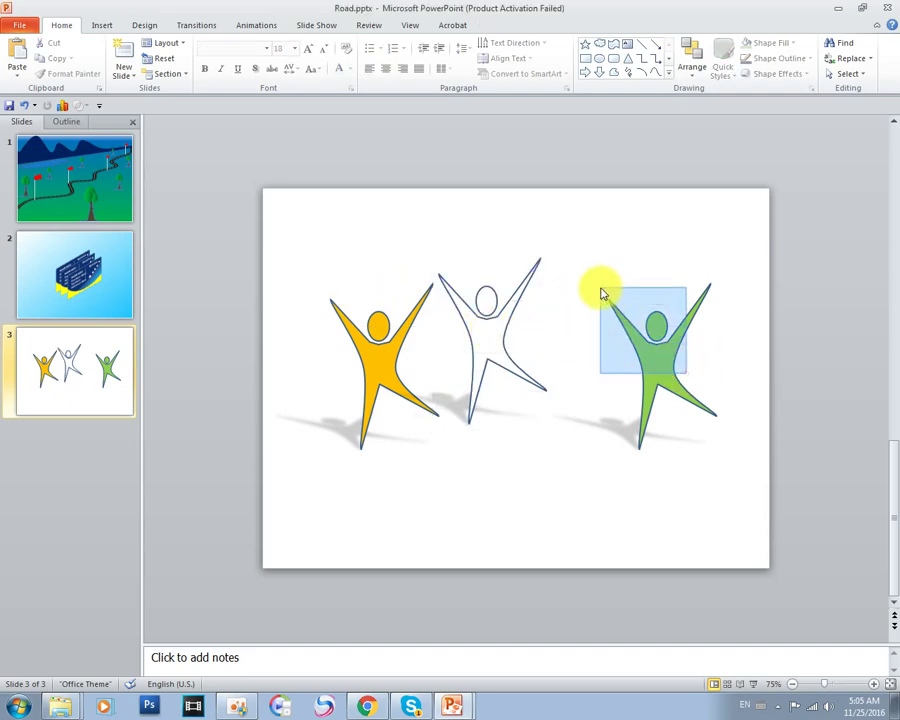
mouse_move(669, 356)
left_mouse_down()
mouse_move(600, 285)
mouse_move(675, 362)
left_mouse_up()
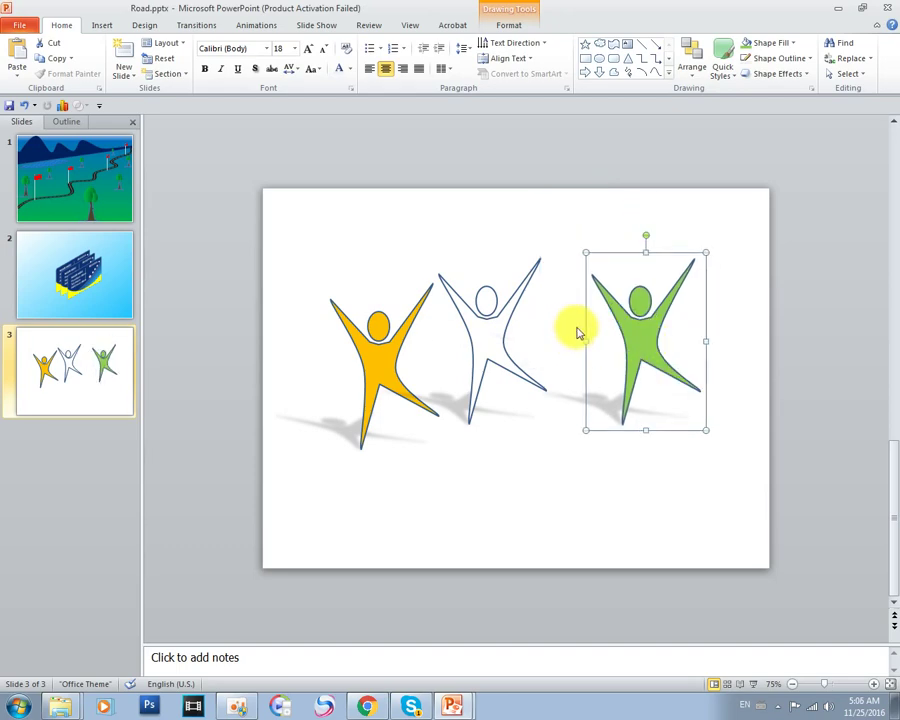
key("ctrl+z")
key("ctrl+z")
key("ctrl+z")
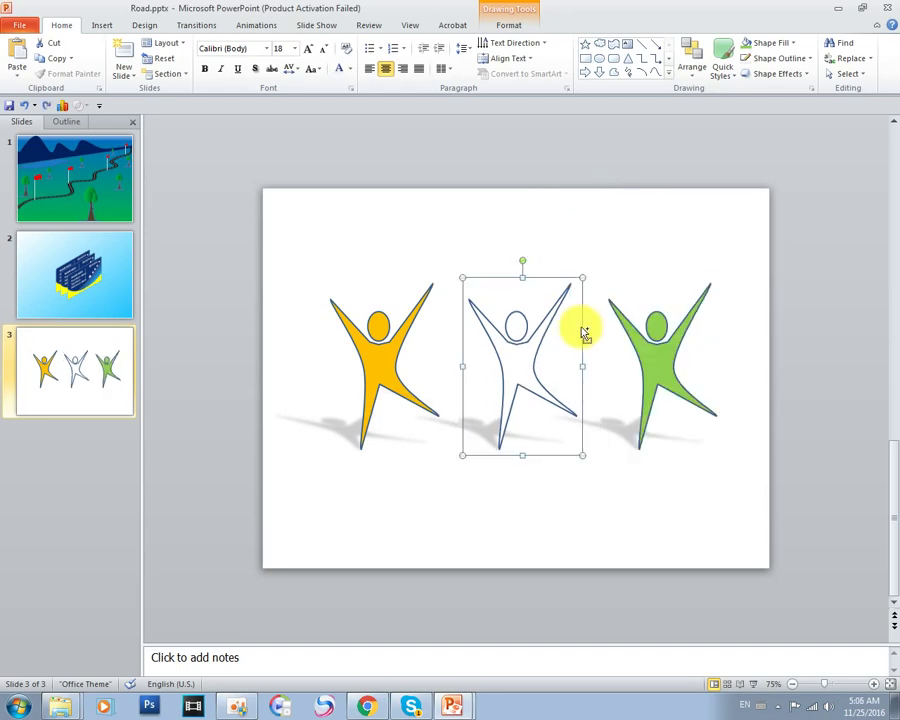
left_click(638, 477)
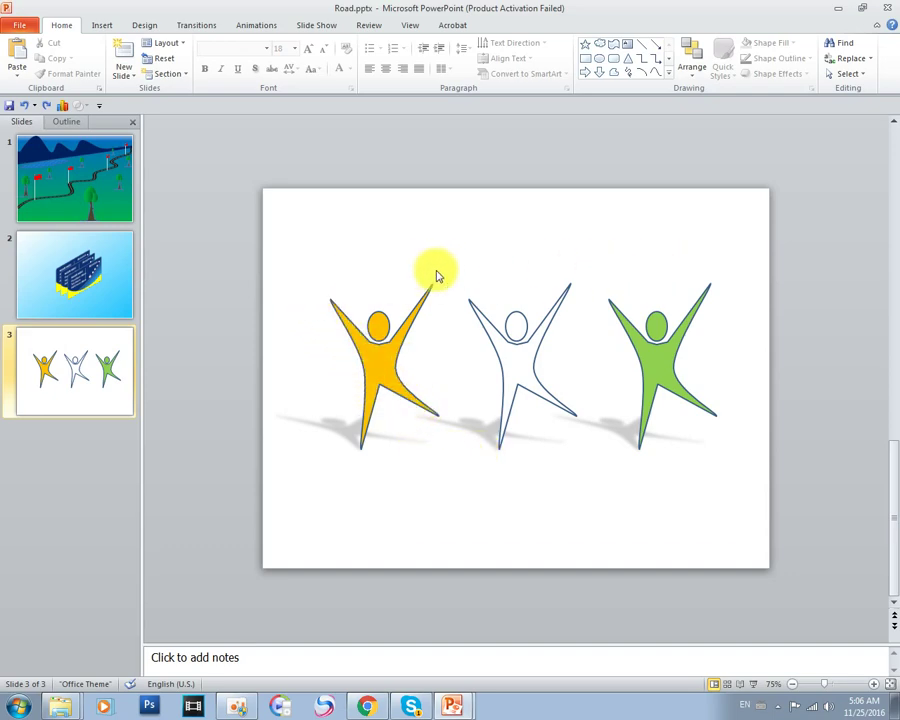
left_click(102, 25)
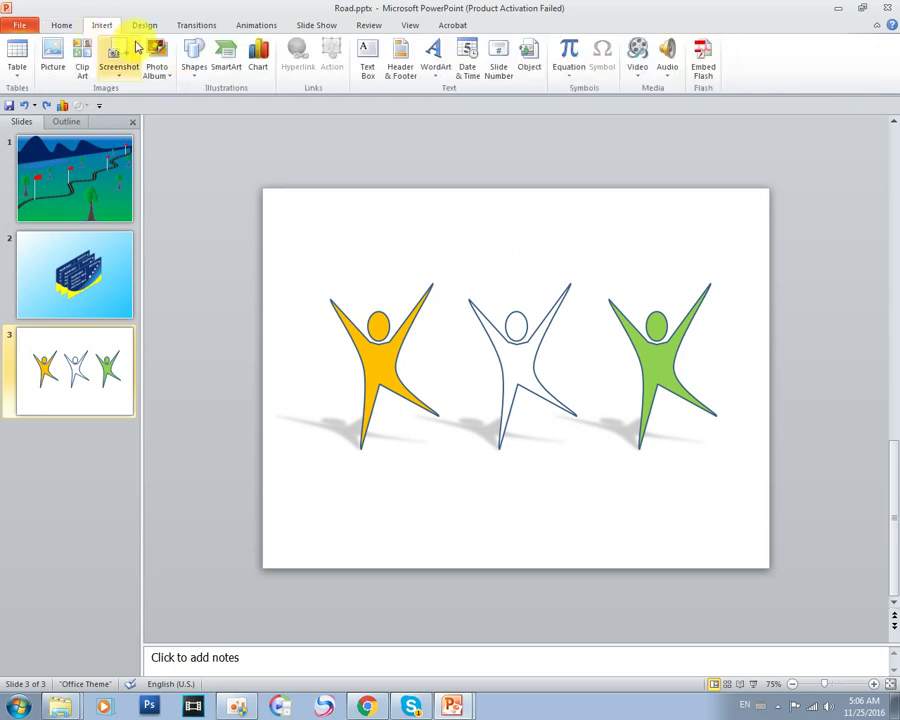
left_click(193, 68)
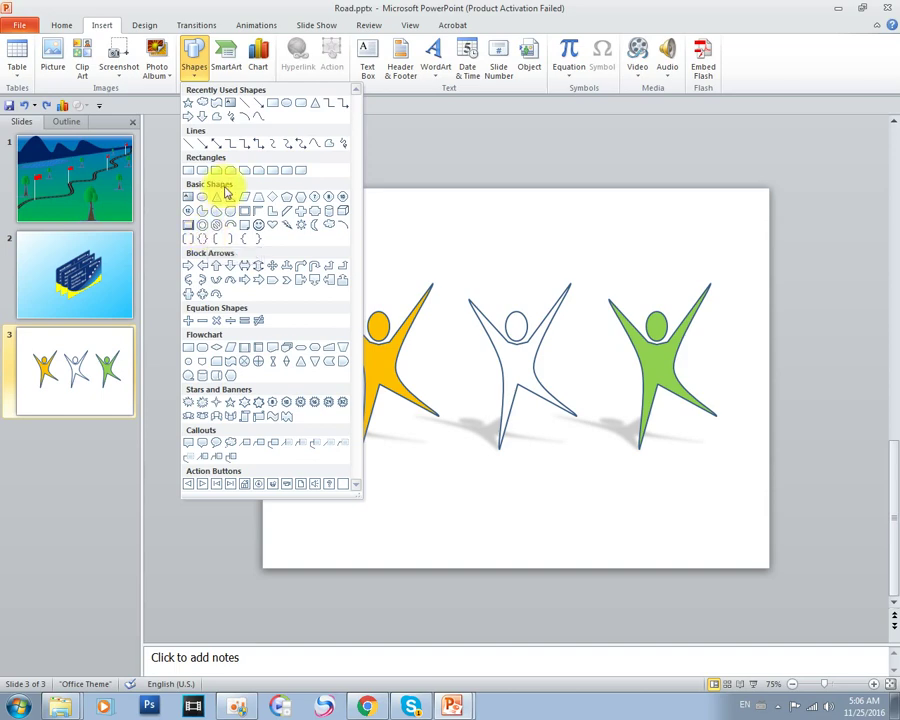
left_click(273, 108)
mouse_move(444, 256)
left_mouse_down()
mouse_move(578, 284)
mouse_move(518, 290)
mouse_move(675, 273)
mouse_move(664, 282)
left_mouse_up()
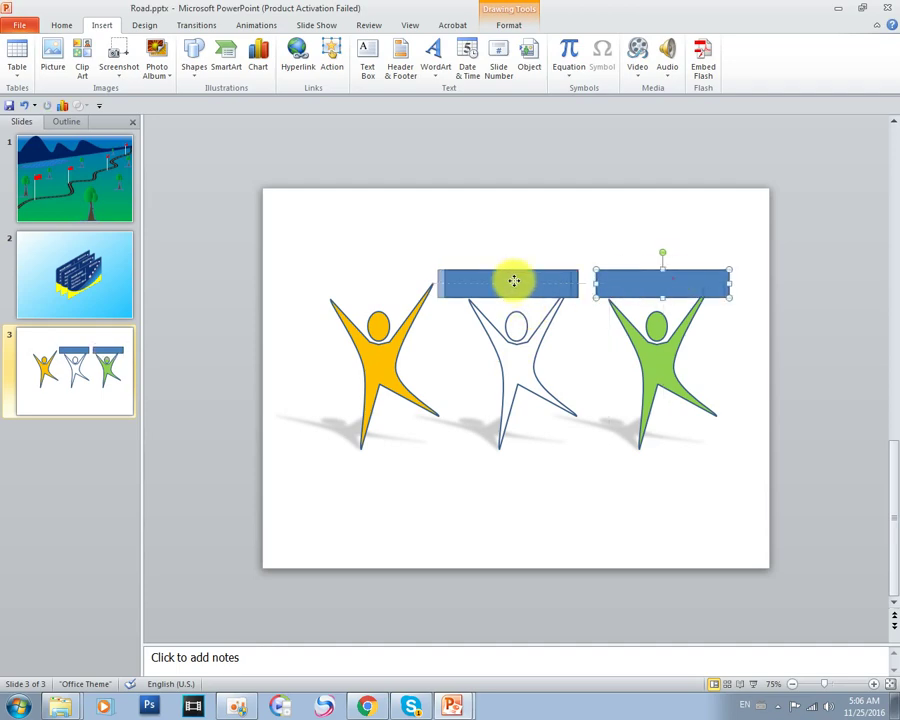
left_click_drag(516, 280, 367, 281, "ctrl")
left_click(558, 461)
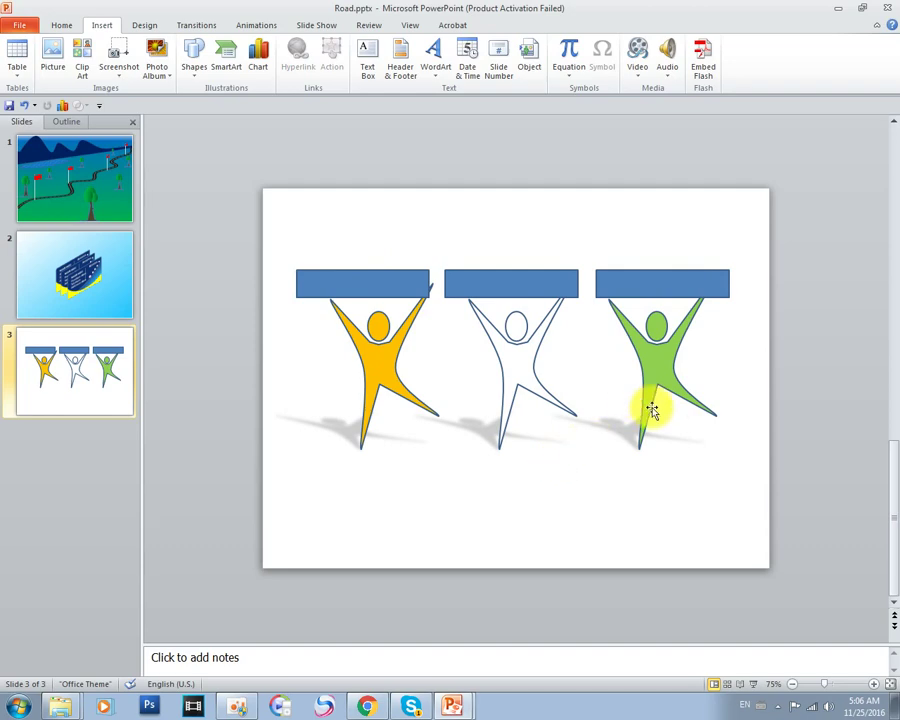
left_click_drag(482, 280, 488, 226)
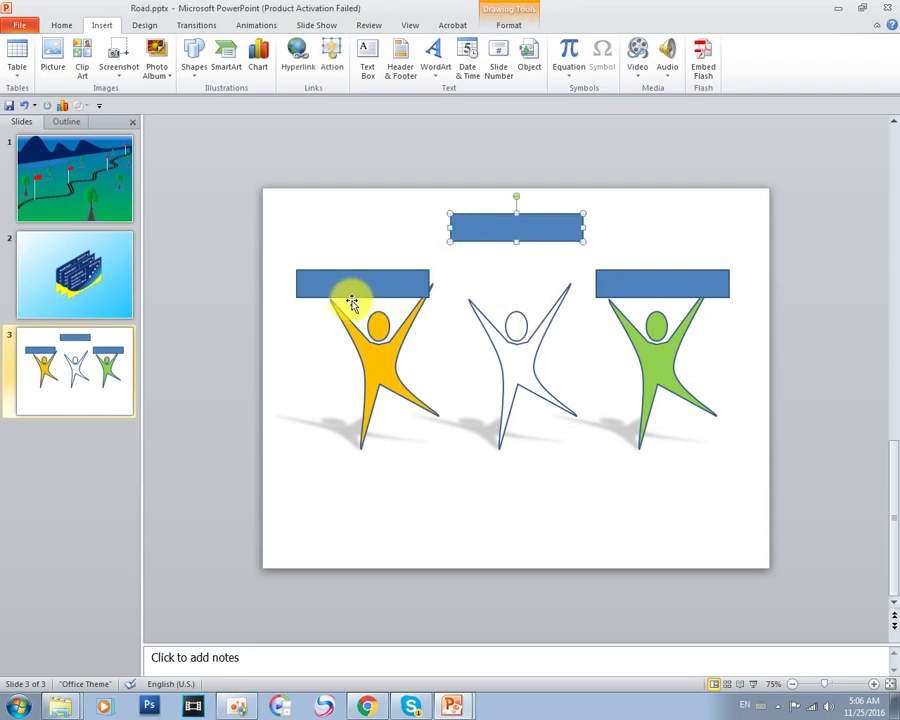
left_click_drag(352, 303, 367, 246)
mouse_move(654, 281)
left_mouse_down()
mouse_move(642, 239)
mouse_move(602, 248)
left_mouse_up()
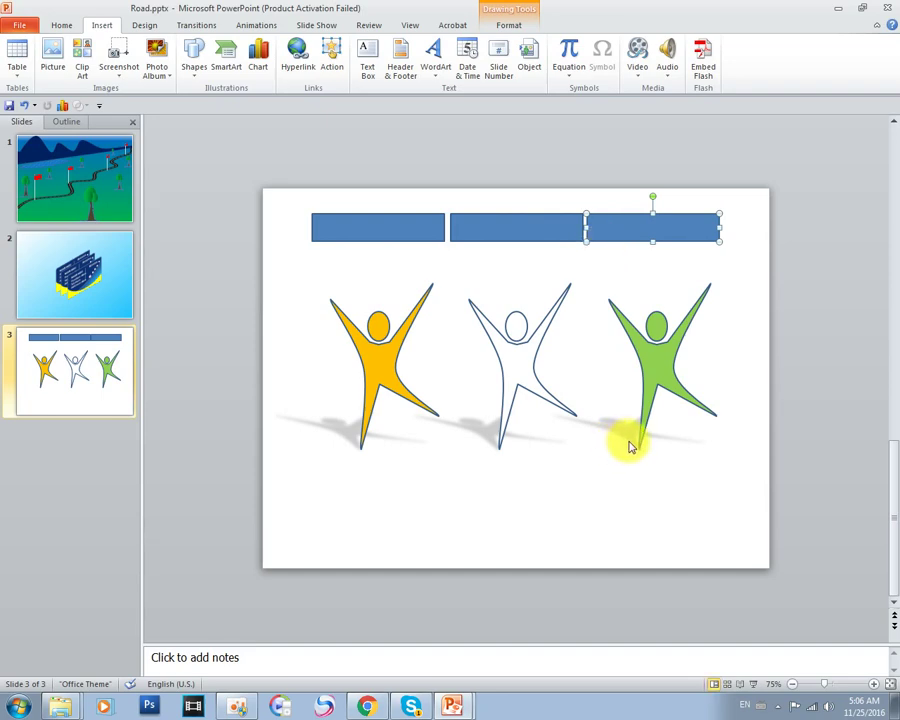
left_click(384, 346)
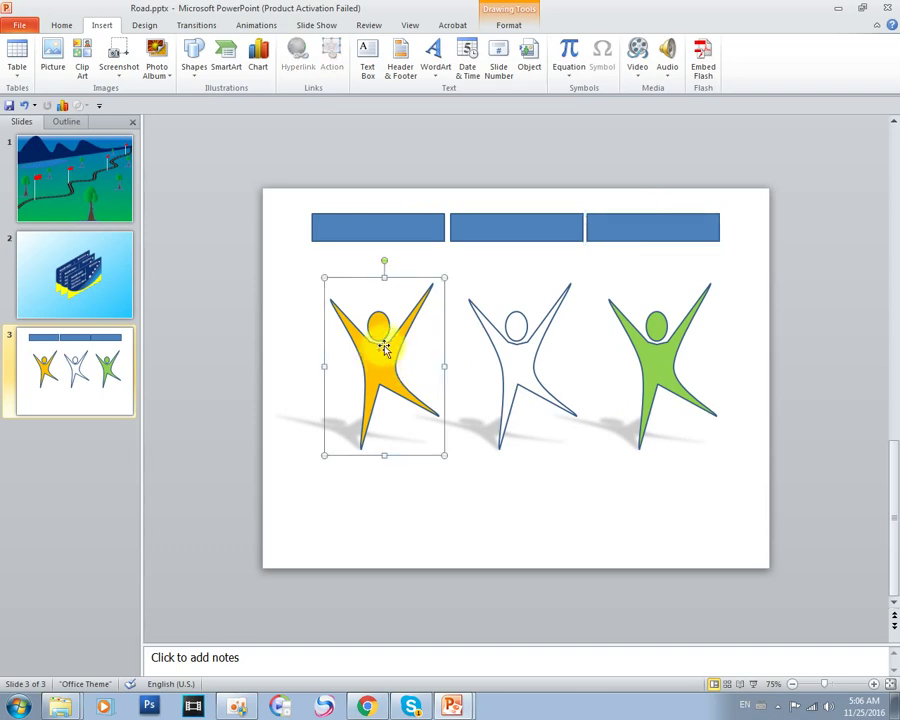
left_click(380, 230)
left_click(516, 225)
left_click(436, 226)
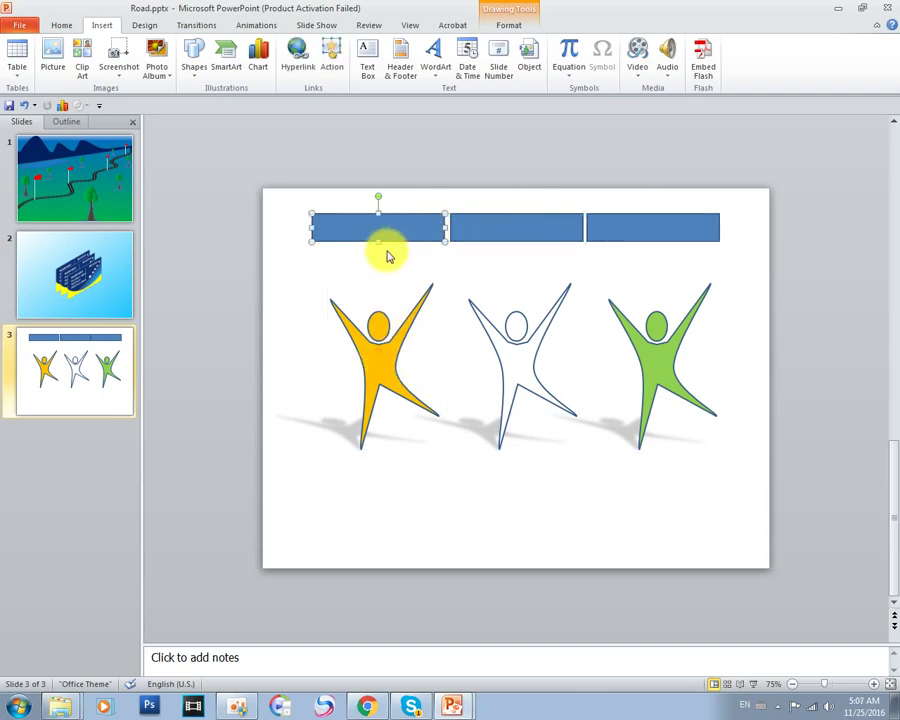
left_click(516, 228, "shift")
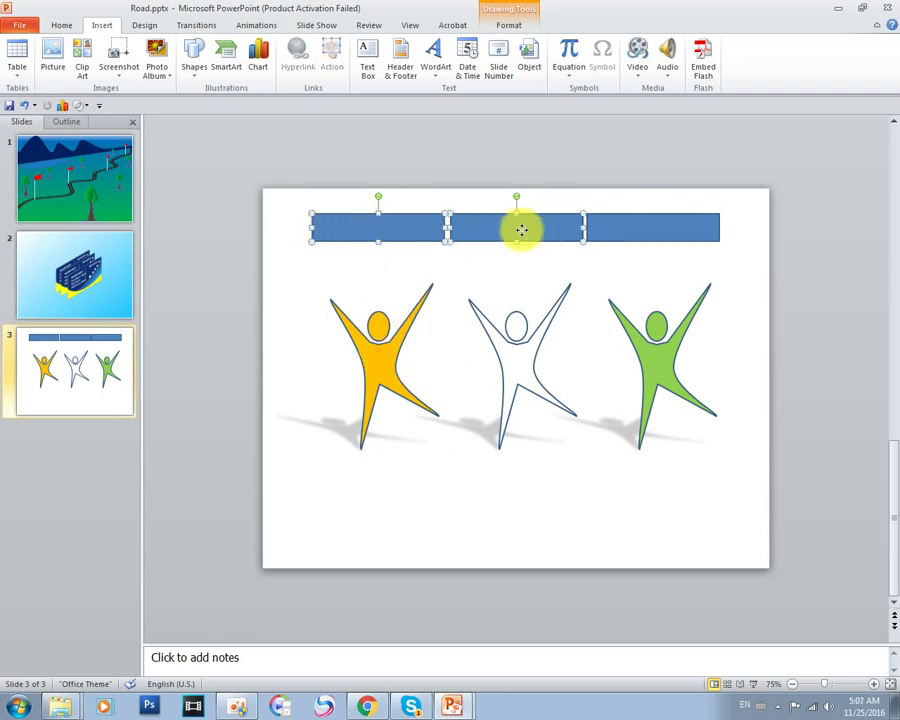
left_click(634, 230, "shift")
key("Delete")
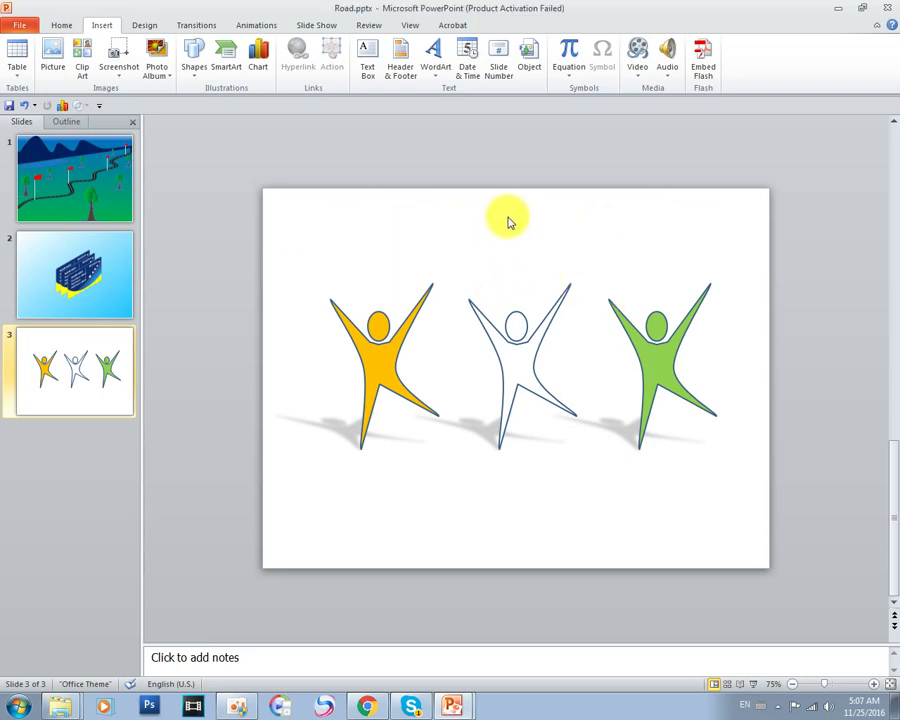
Draw a blue oval over the three figures and send it behind them.
left_click(194, 68)
left_click(288, 104)
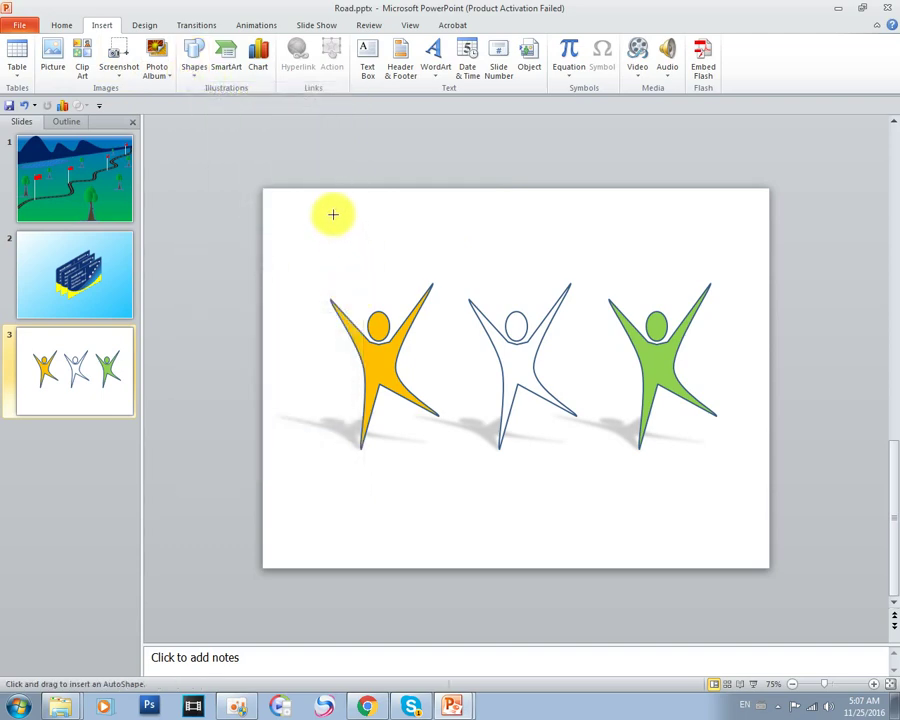
left_click_drag(331, 213, 716, 567)
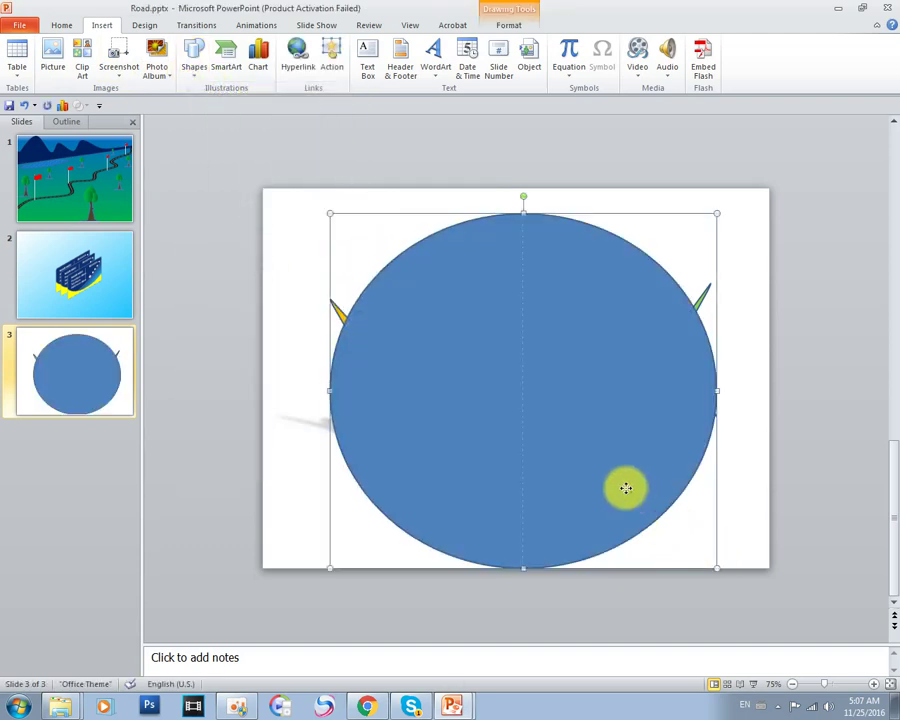
mouse_move(624, 484)
left_mouse_down()
mouse_move(550, 442)
mouse_move(568, 432)
left_mouse_up()
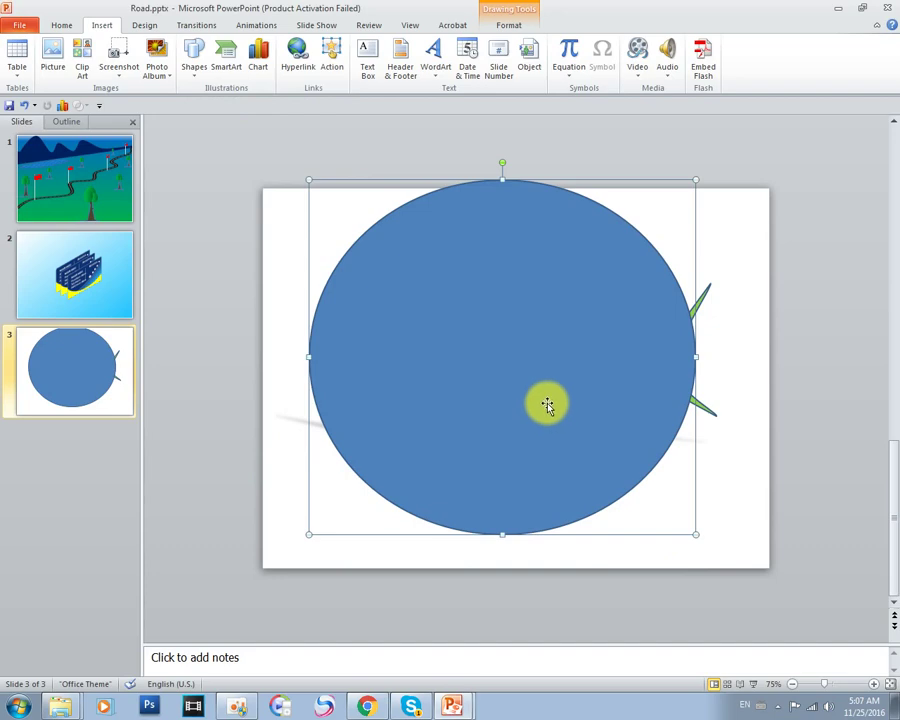
right_click(526, 382)
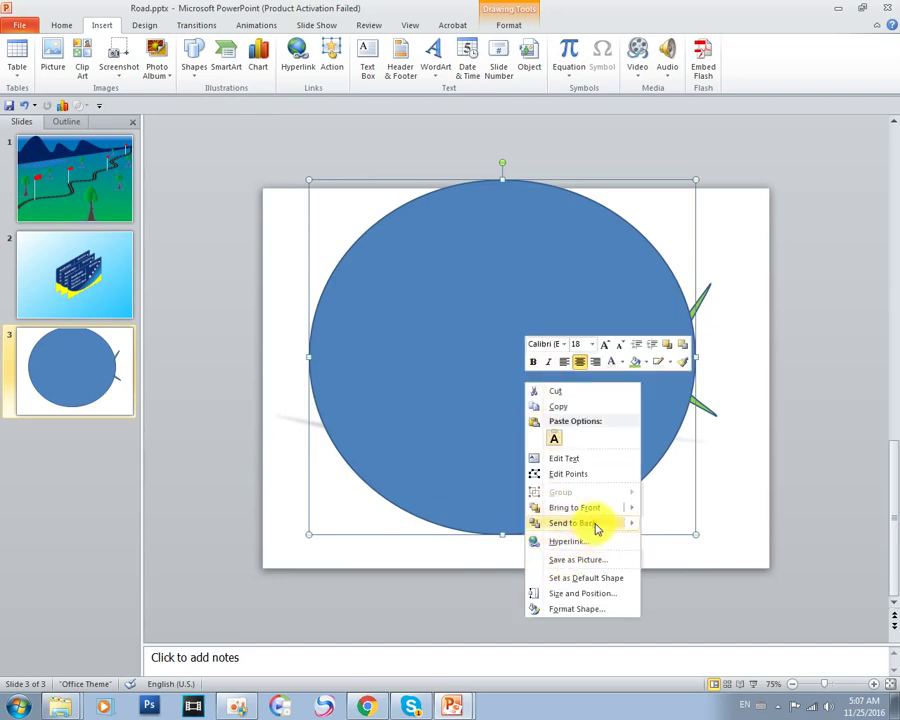
mouse_move(573, 523)
left_click(648, 526)
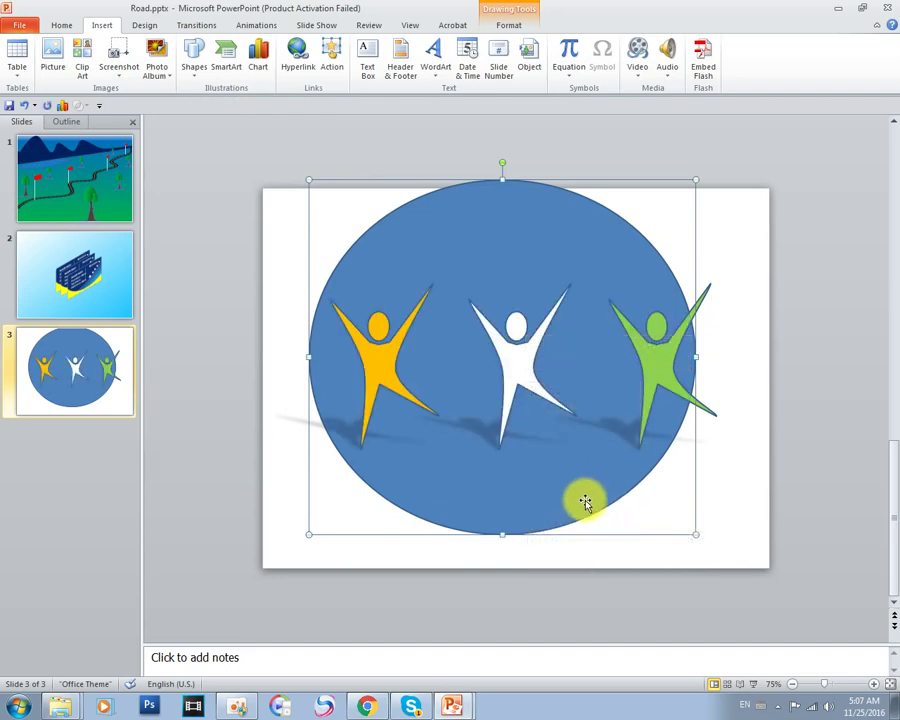
Stretch the oval to about 7.58" × 9.25" so it fills most of the slide.
left_click_drag(585, 503, 599, 511)
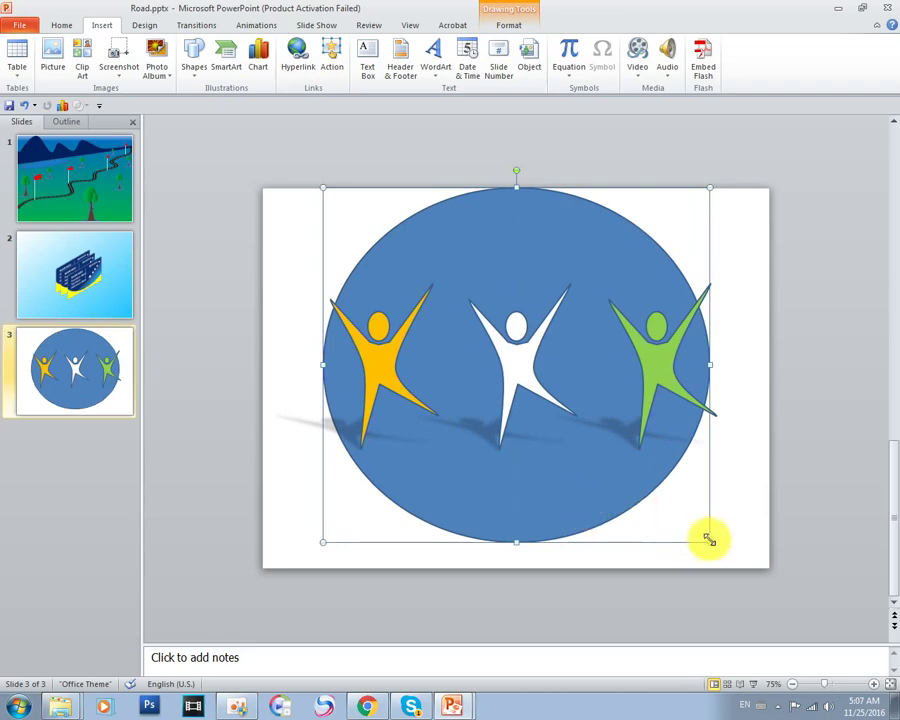
left_click_drag(708, 540, 731, 560)
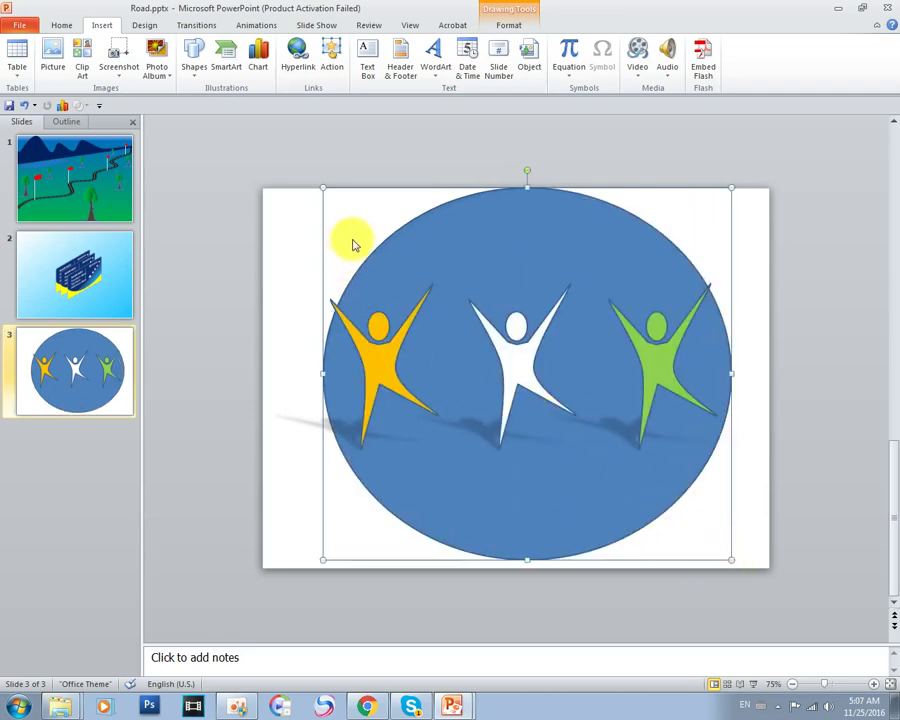
left_click_drag(323, 187, 309, 176)
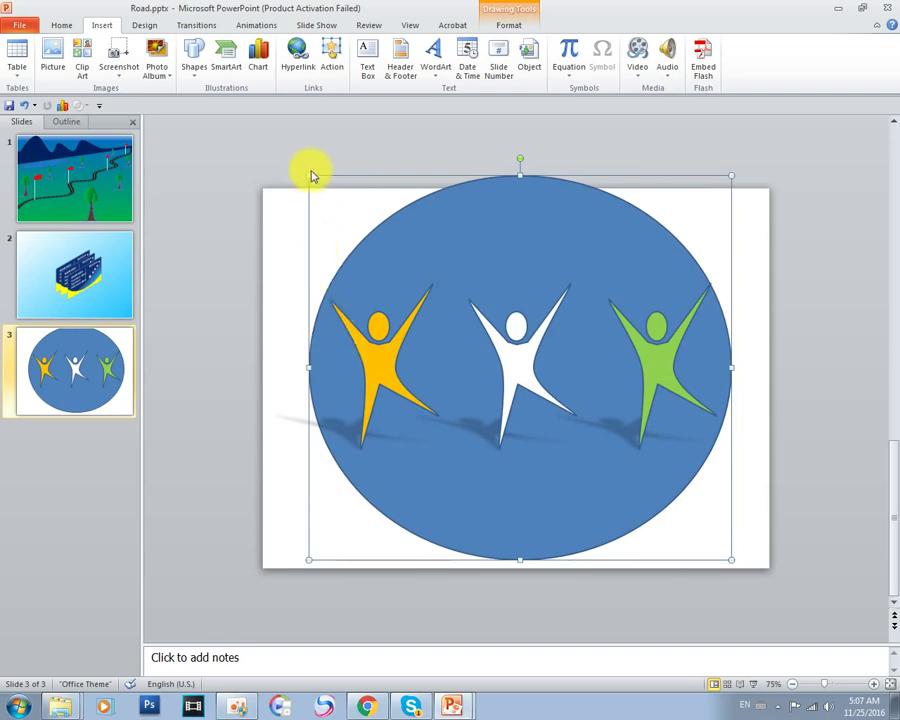
left_click_drag(305, 176, 263, 176)
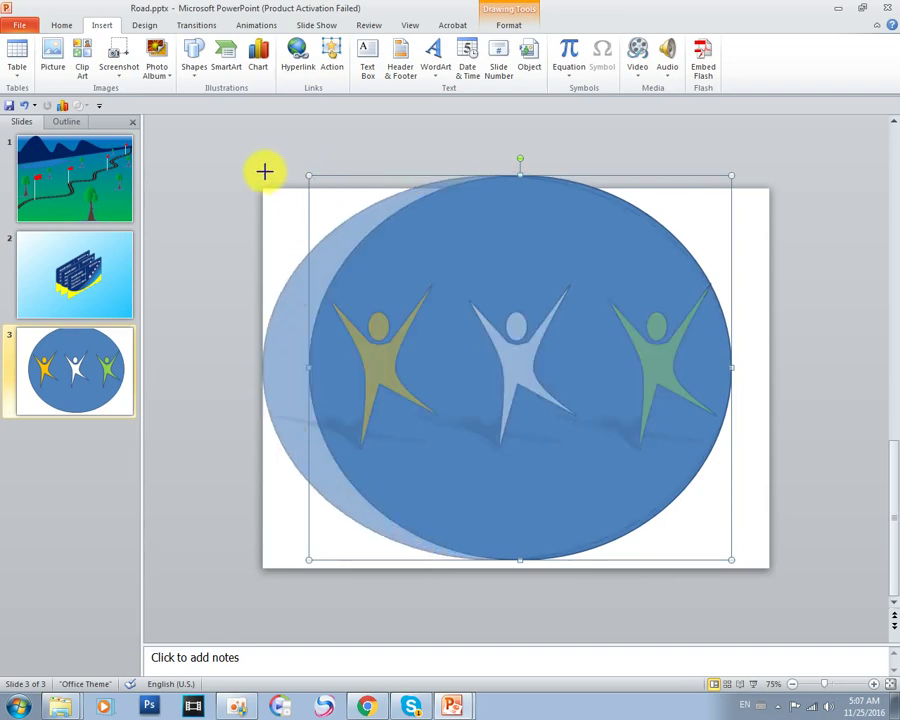
left_click(180, 222)
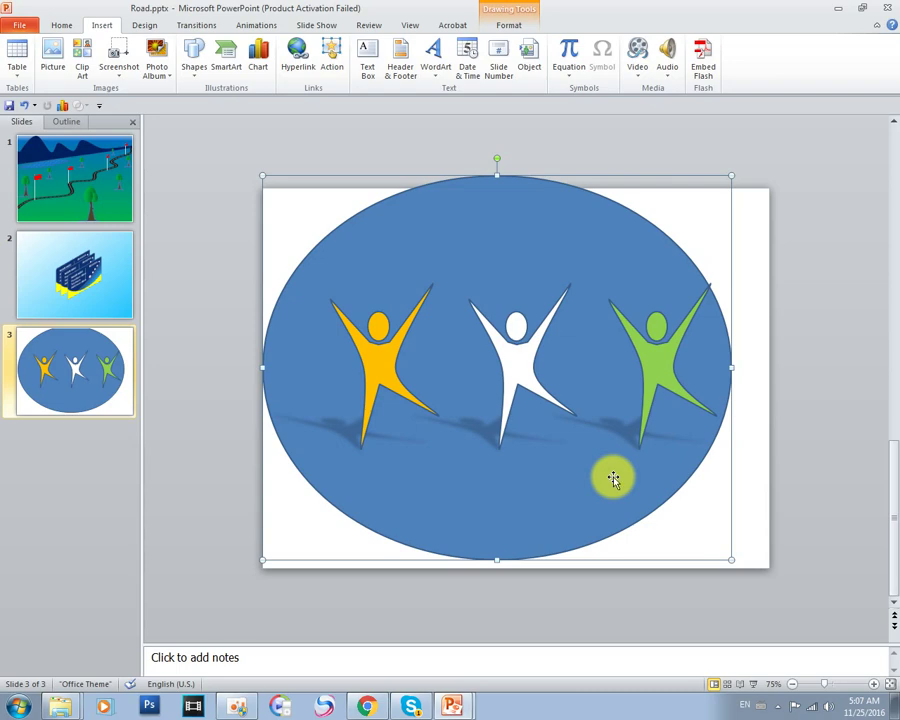
double_click(486, 259)
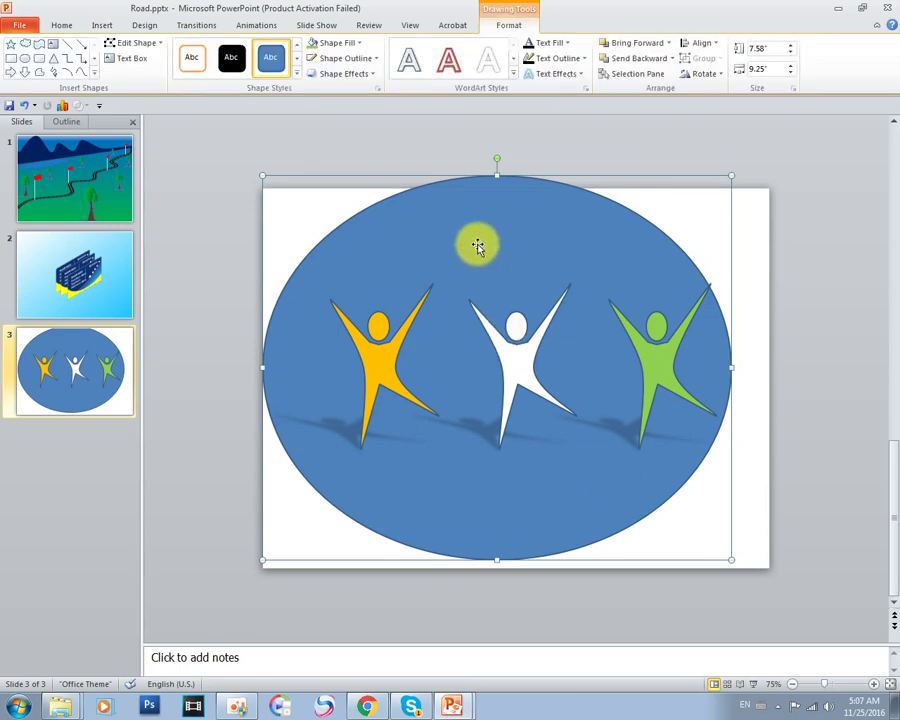
Switch the oval to a gradient fill in its Format Shape settings.
right_click(476, 240)
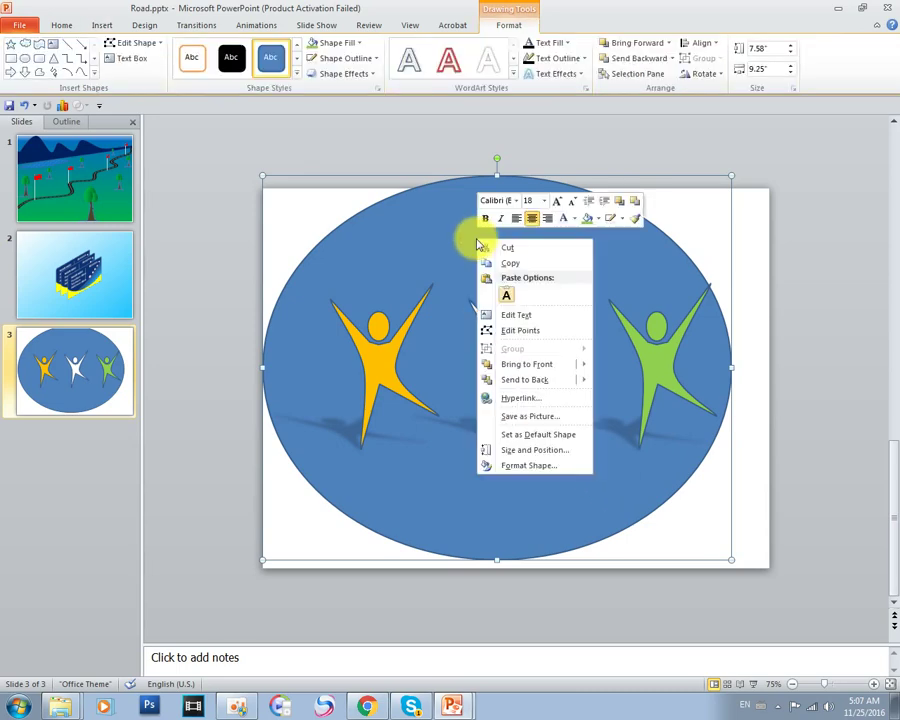
left_click(530, 463)
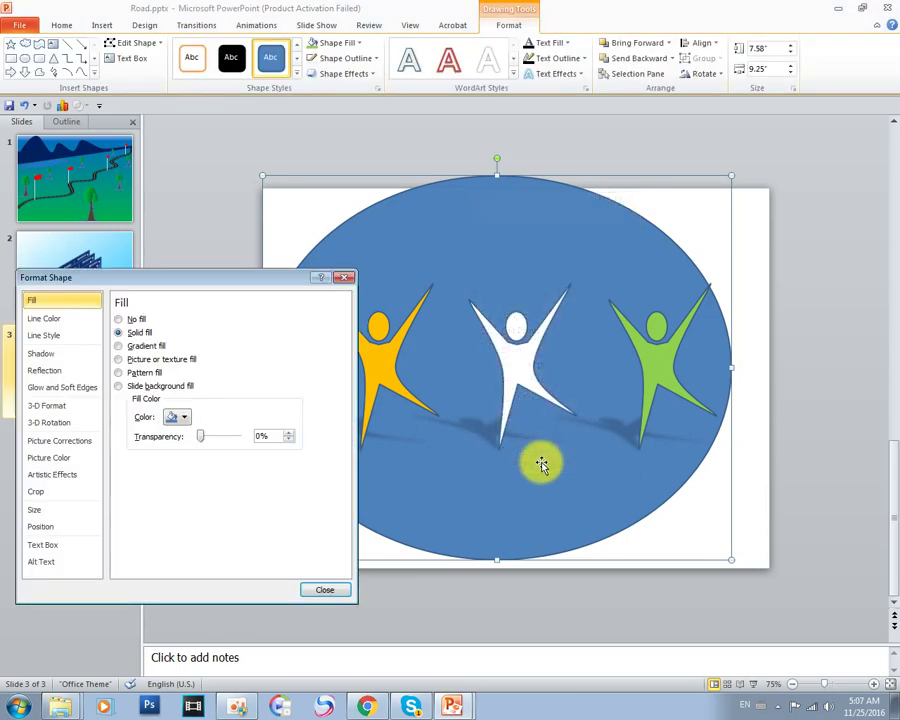
left_click(140, 346)
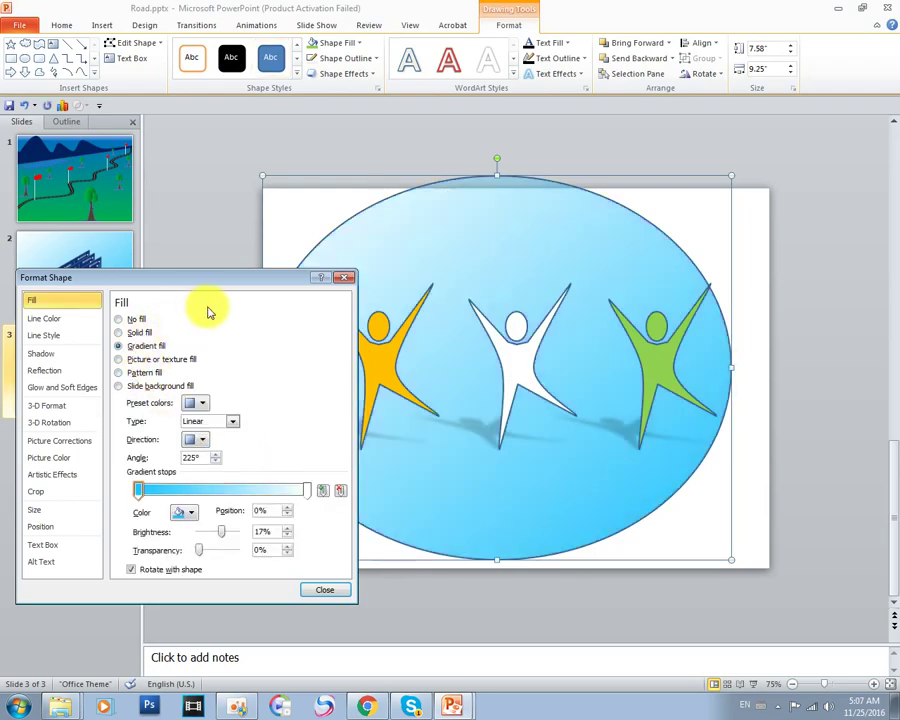
mouse_move(217, 277)
left_mouse_down()
mouse_move(793, 388)
mouse_move(221, 229)
mouse_move(208, 177)
left_mouse_up()
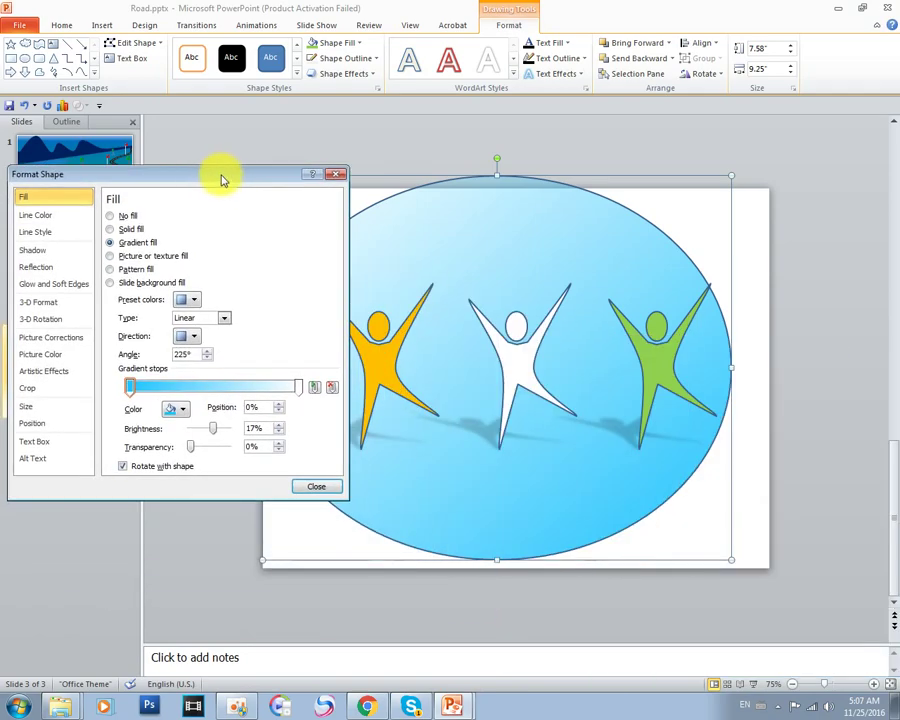
Add a darker blue gradient stop at 43%, move another stop to 54%, and close.
left_click(203, 388)
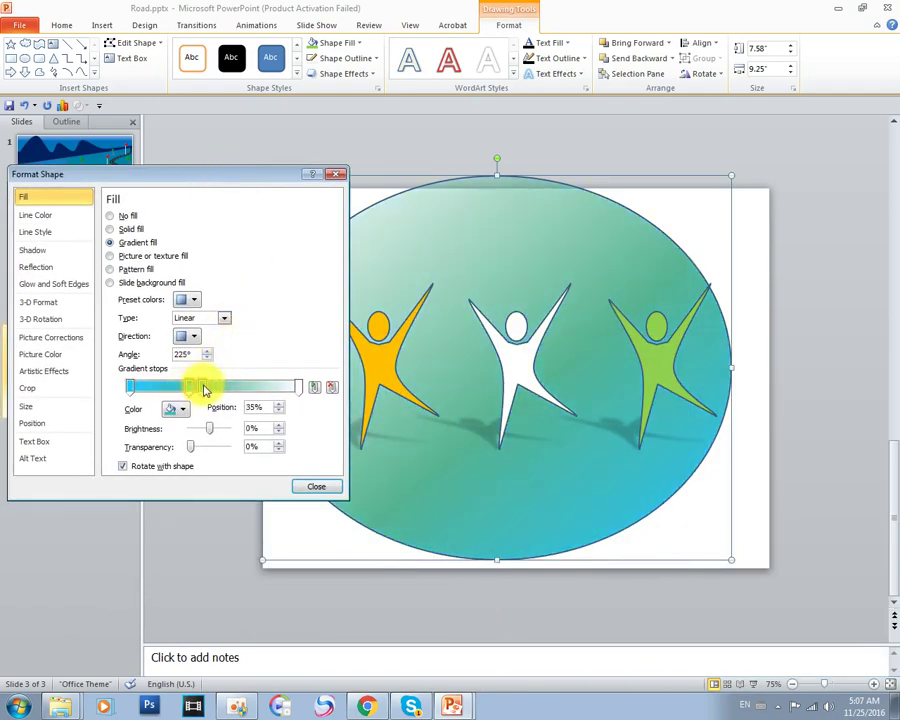
mouse_move(195, 393)
left_mouse_down()
mouse_move(205, 393)
mouse_move(140, 388)
left_mouse_up()
left_click(183, 410)
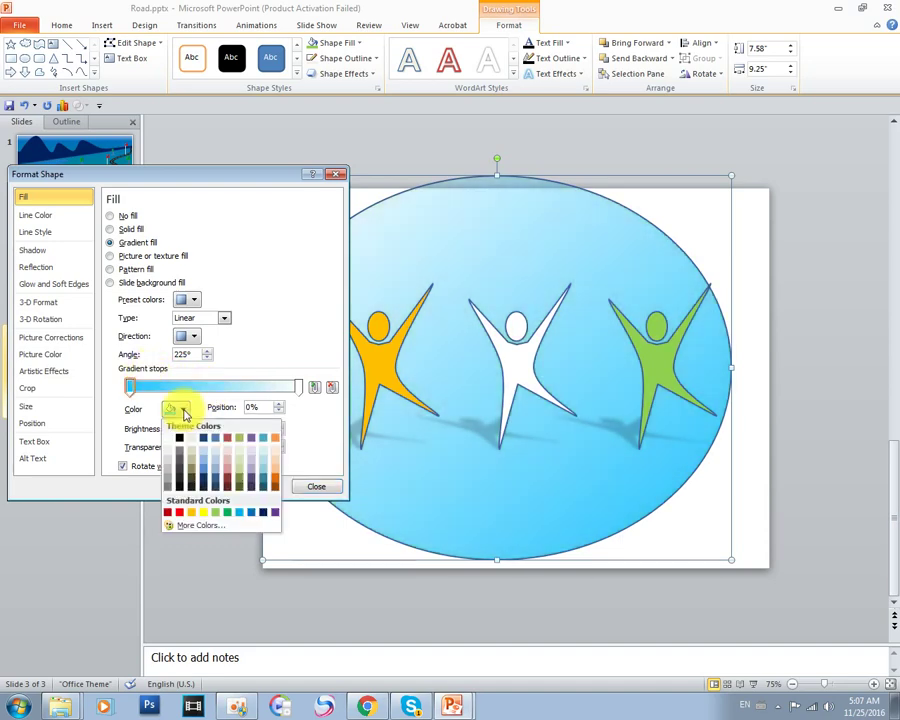
left_click(257, 513)
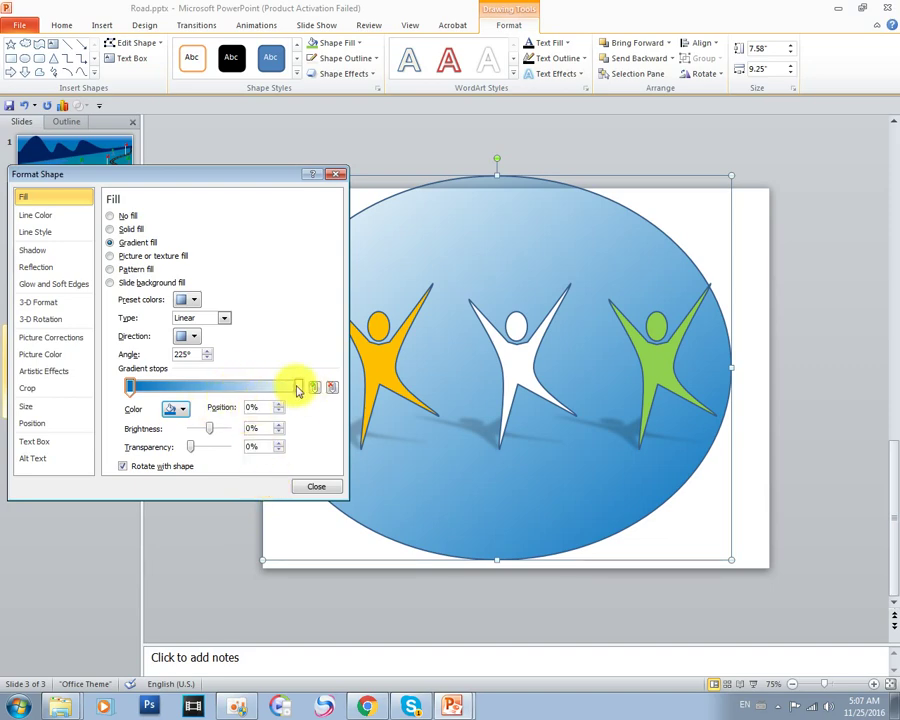
mouse_move(297, 389)
left_mouse_down()
mouse_move(219, 390)
mouse_move(273, 398)
left_mouse_up()
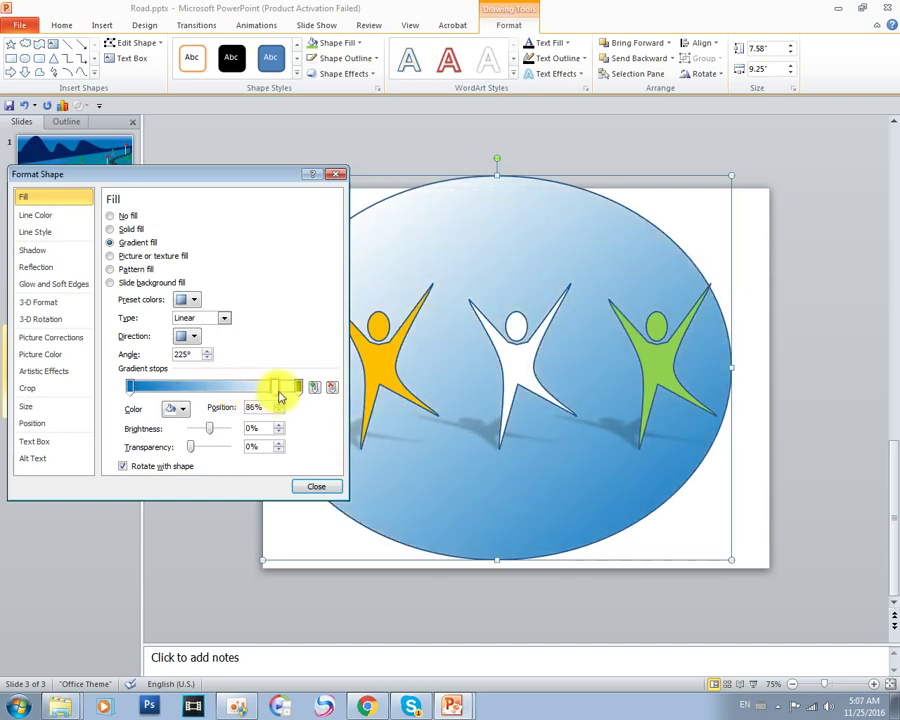
left_click(312, 490)
Select the oval with all three figures, try shrinking them, undo, and nudge them right.
left_click(167, 484)
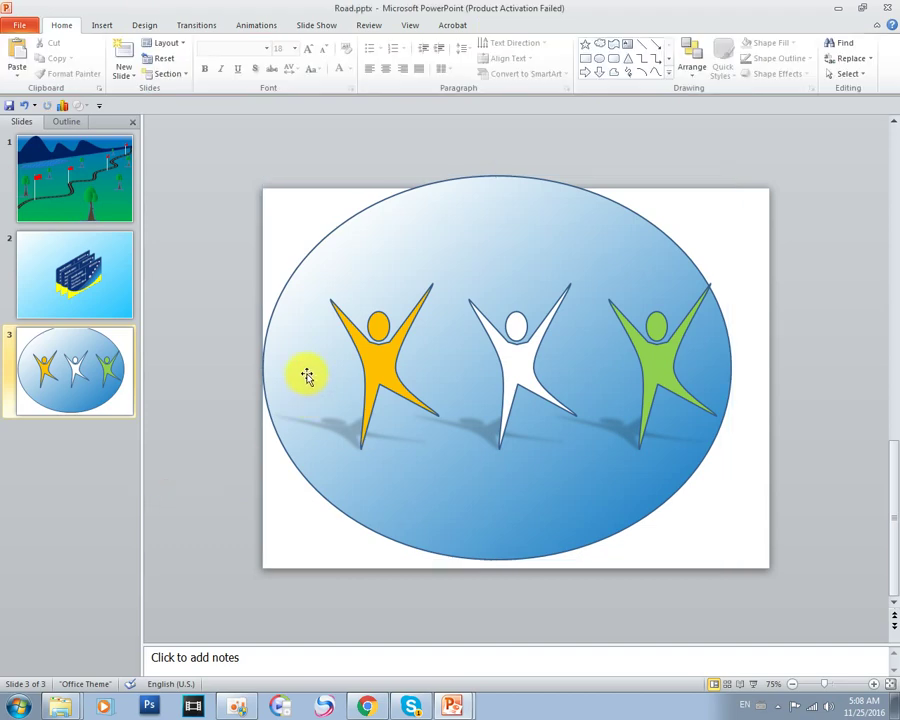
mouse_move(208, 158)
left_mouse_down()
mouse_move(302, 326)
mouse_move(773, 597)
left_mouse_up()
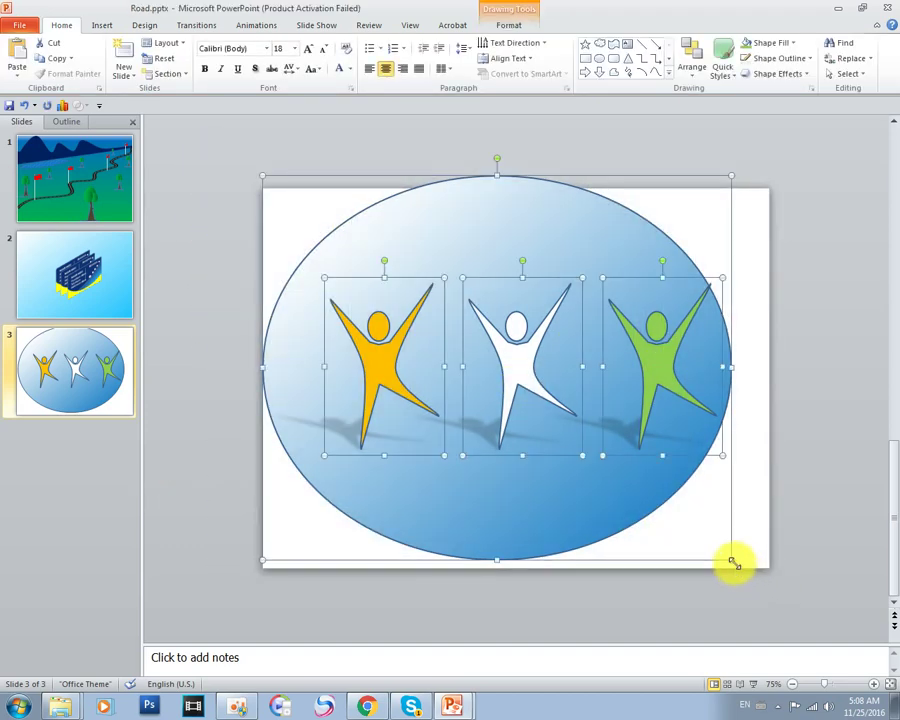
left_click_drag(732, 560, 576, 472)
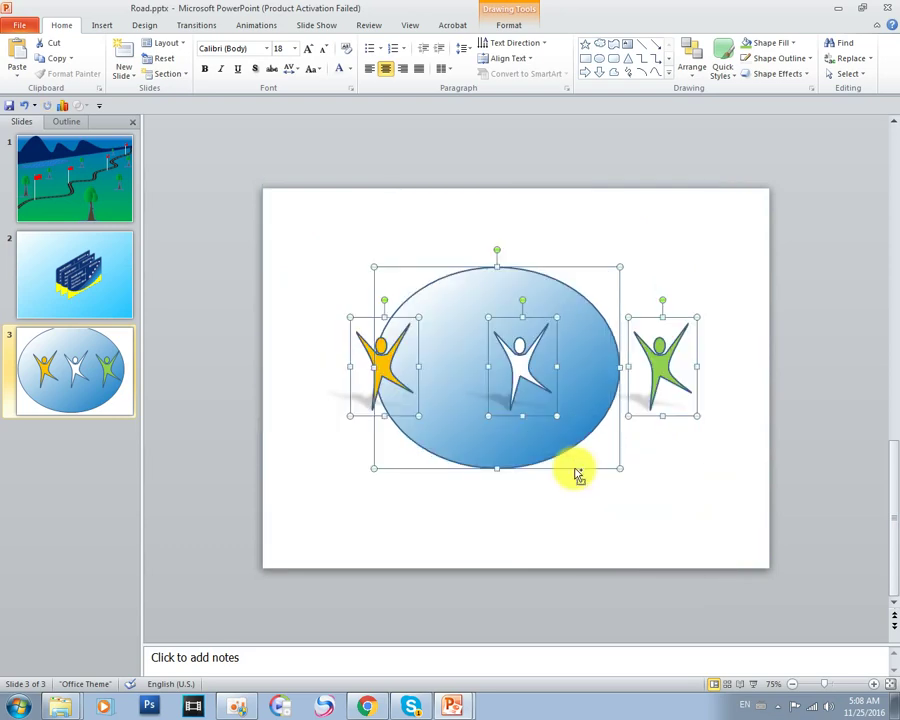
key("ctrl+z")
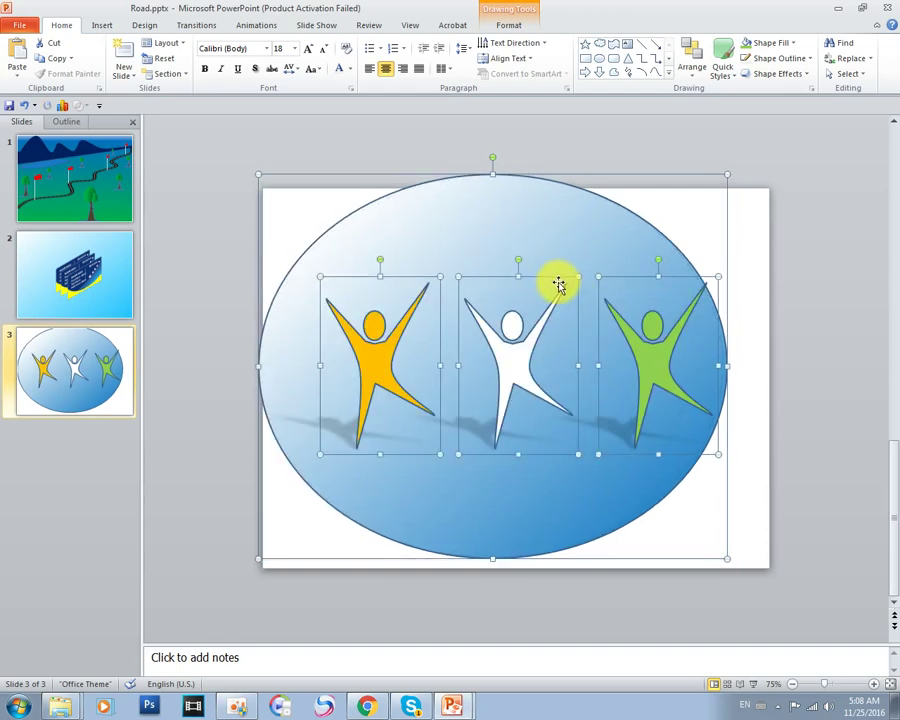
left_click(688, 325)
left_click(680, 327)
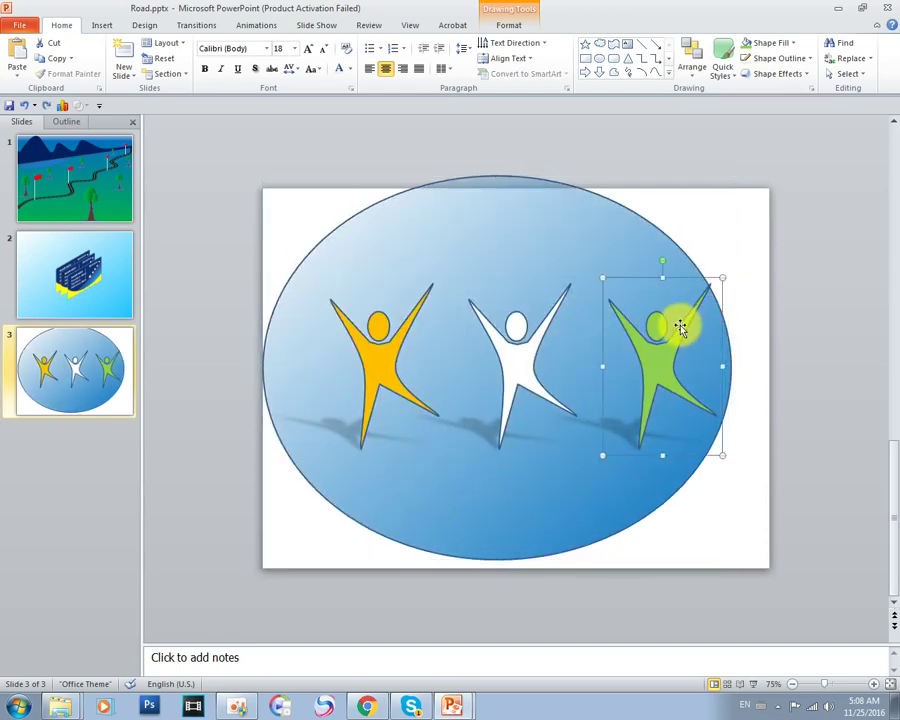
left_click_drag(518, 510, 537, 522)
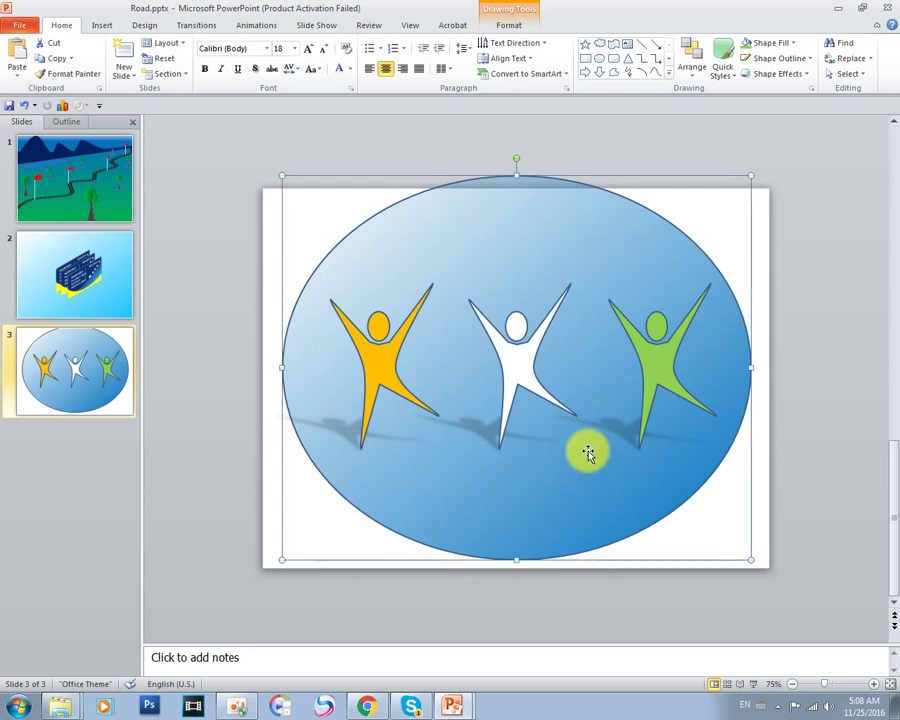
Group the yellow, white and green stick figures into one object.
left_click(643, 366)
left_click(510, 374, "shift")
left_click(372, 362, "shift")
left_click(375, 250)
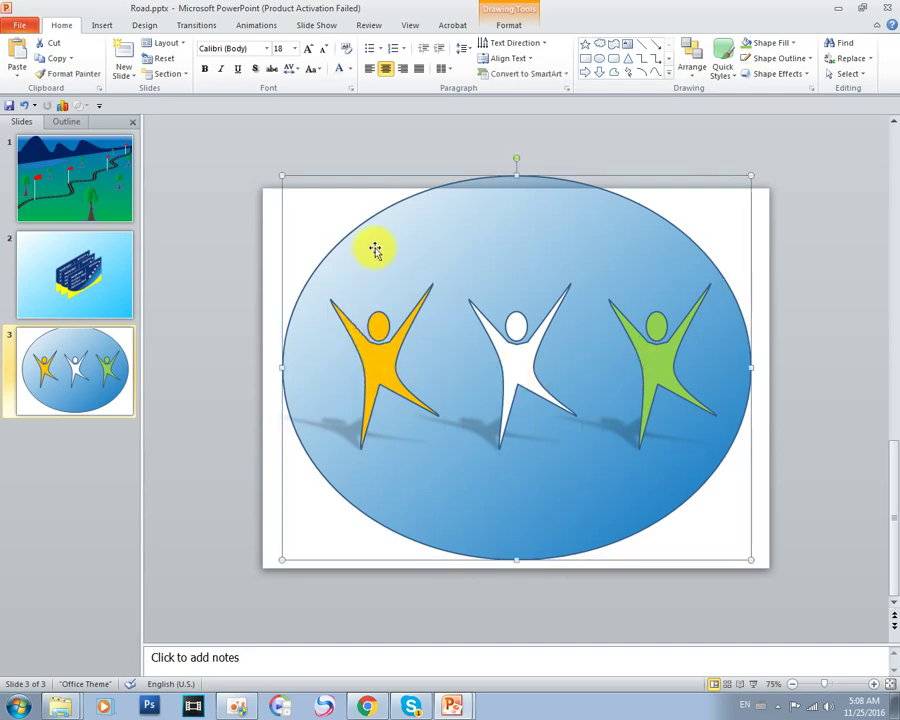
left_click(385, 340)
left_click(490, 336, "shift")
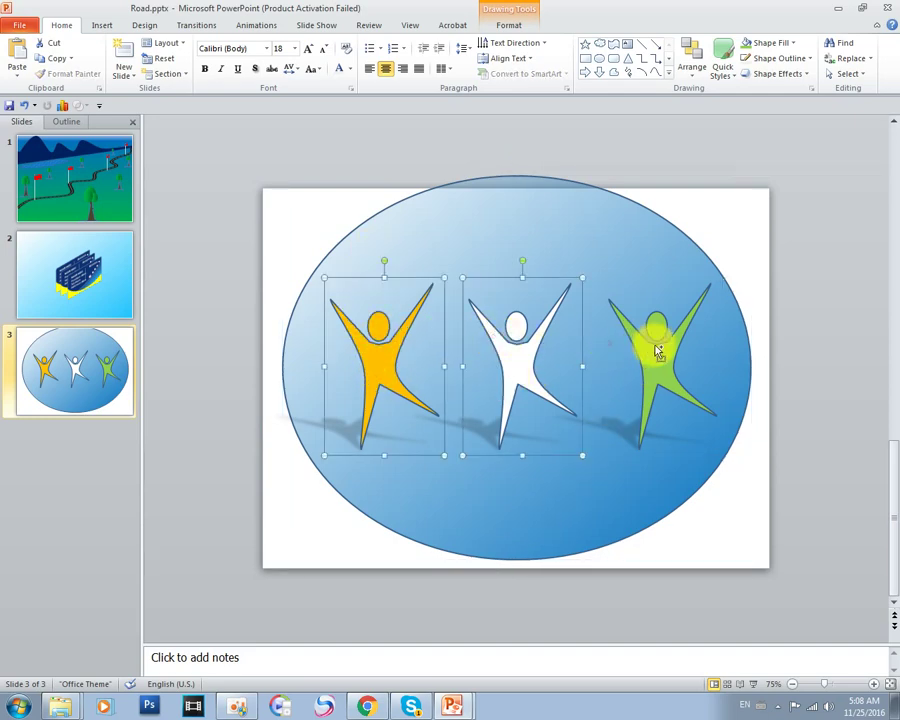
left_click(642, 355, "shift")
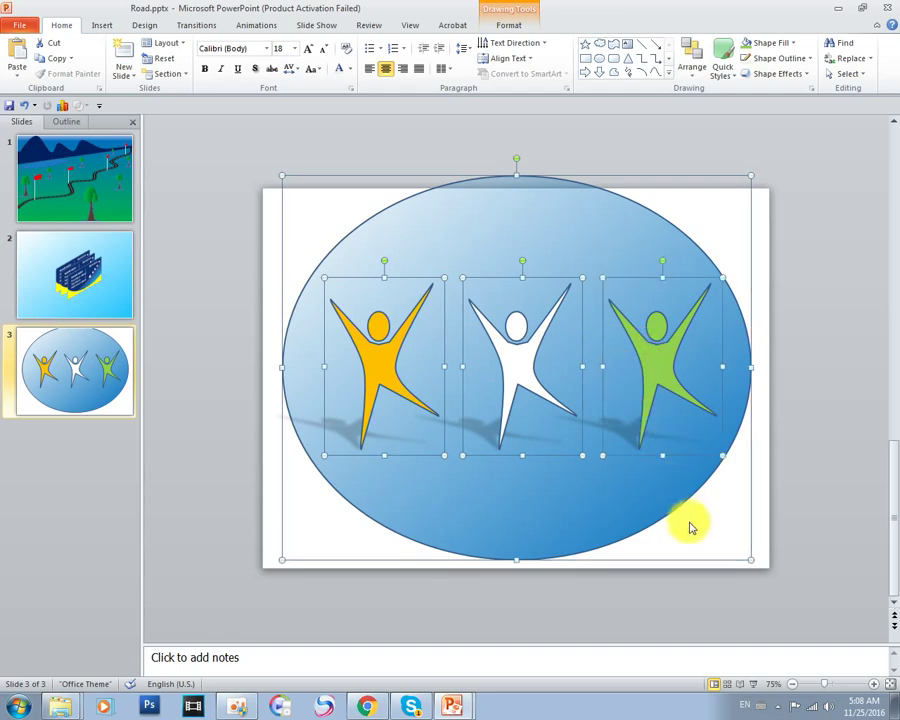
right_click(645, 388)
mouse_move(700, 457)
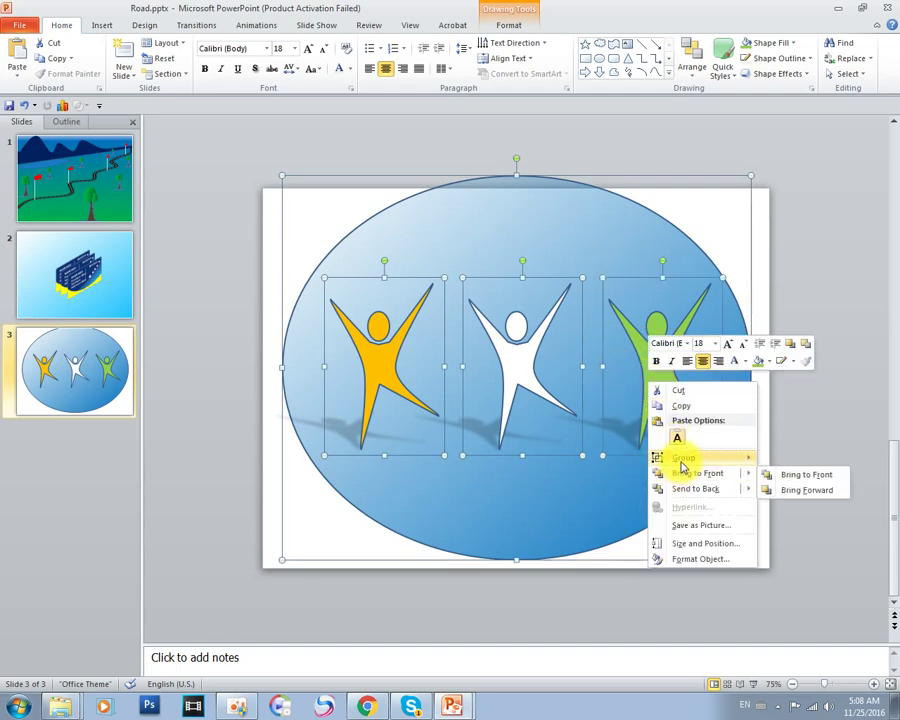
left_click(789, 461)
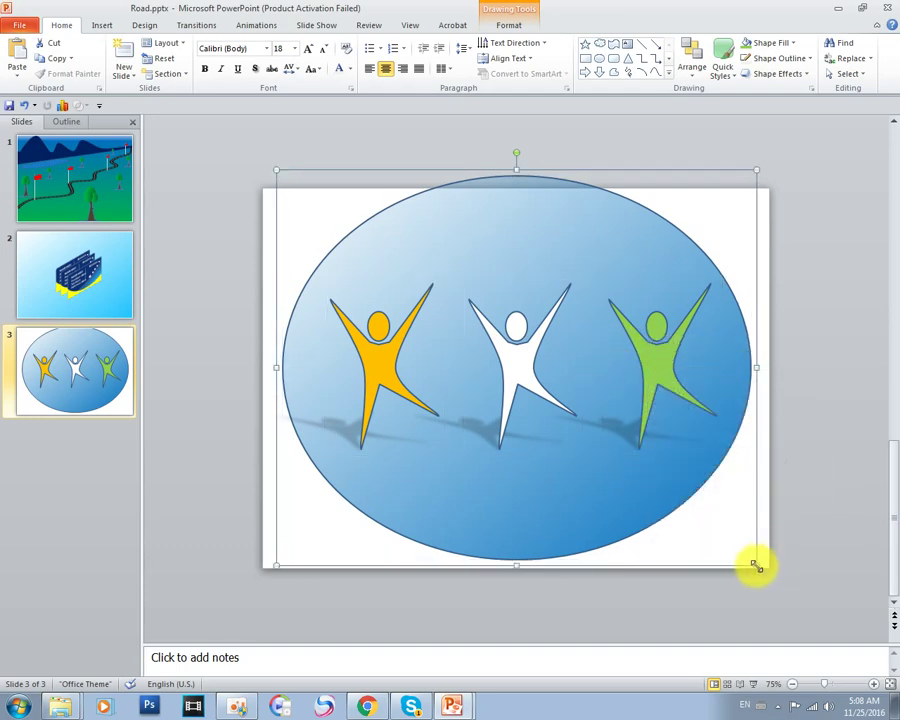
Shrink the oval logo to about 2.11" × 2.58" near the middle of the slide.
left_click_drag(755, 565, 600, 437)
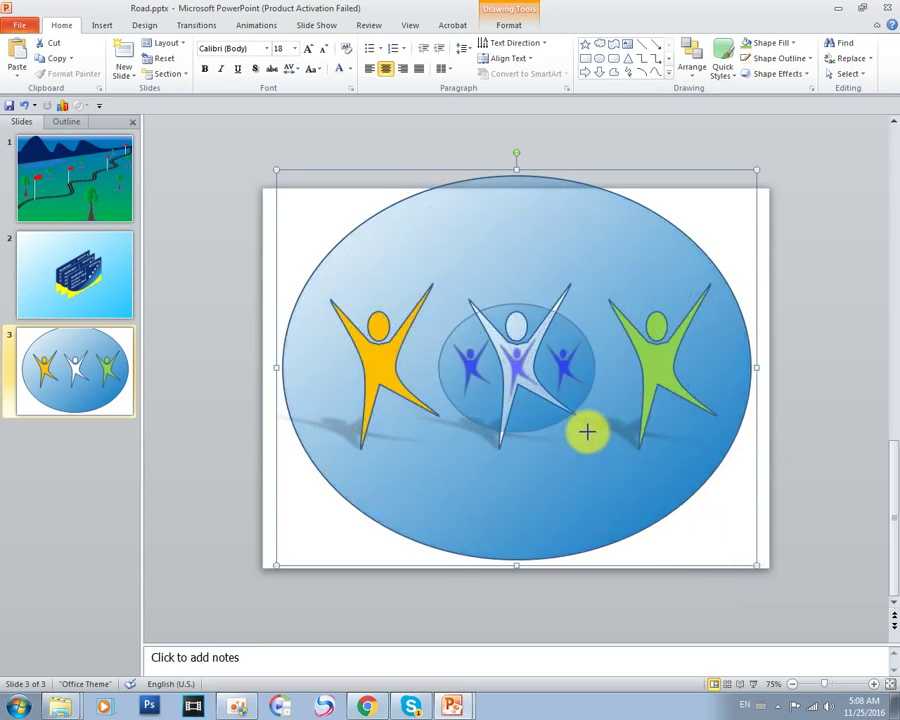
left_click_drag(510, 402, 448, 355)
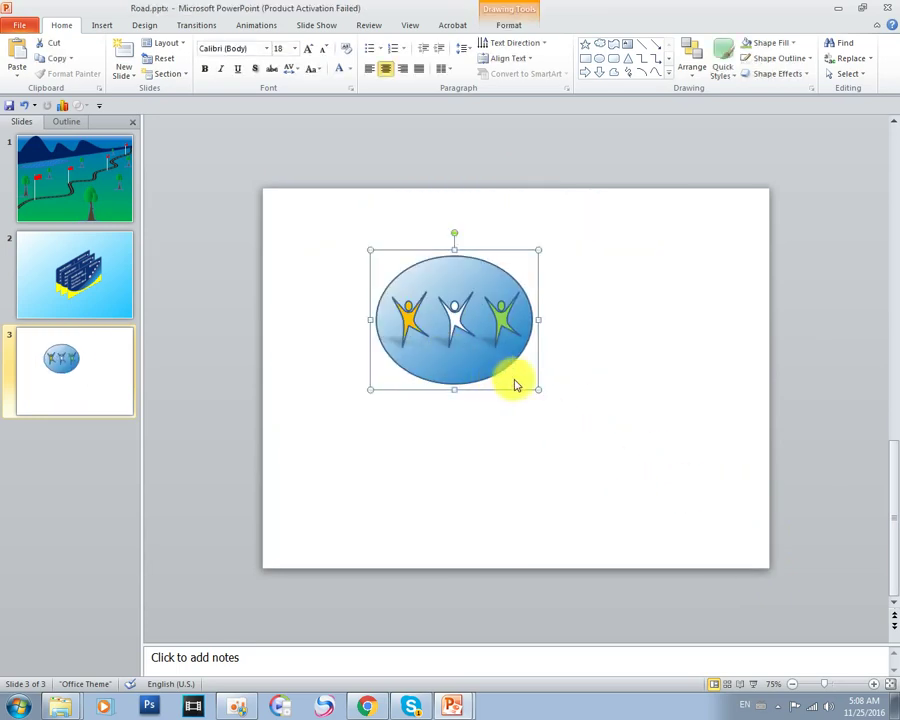
mouse_move(535, 390)
left_mouse_down()
mouse_move(522, 376)
mouse_move(620, 365)
mouse_move(558, 367)
left_mouse_up()
Select the grouped emblem and bring up its Shape Effects shadow choices.
left_click(606, 408)
double_click(558, 367)
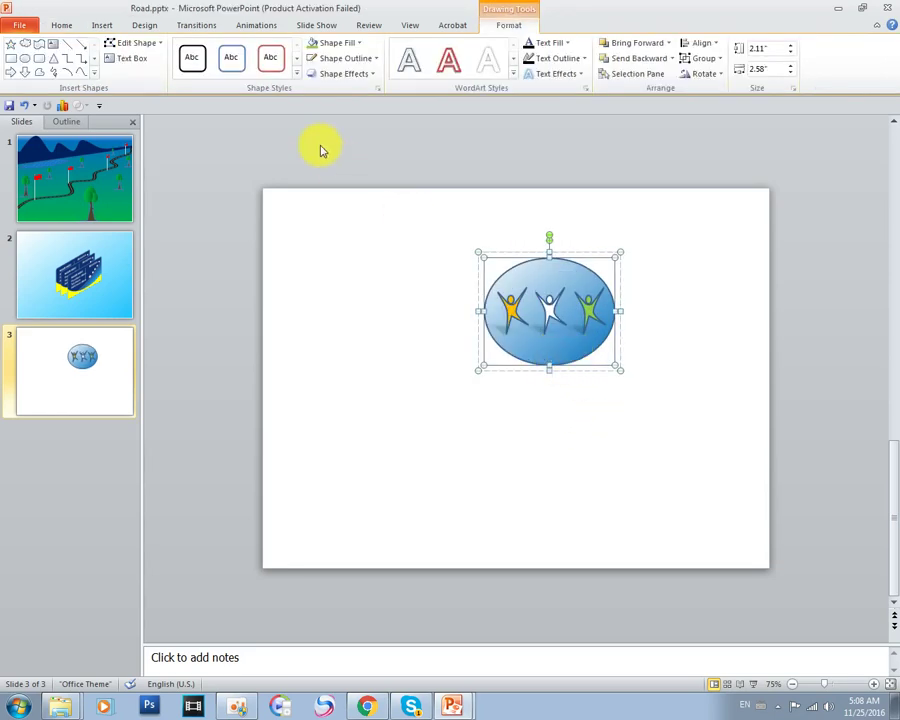
left_click(591, 404)
double_click(559, 356)
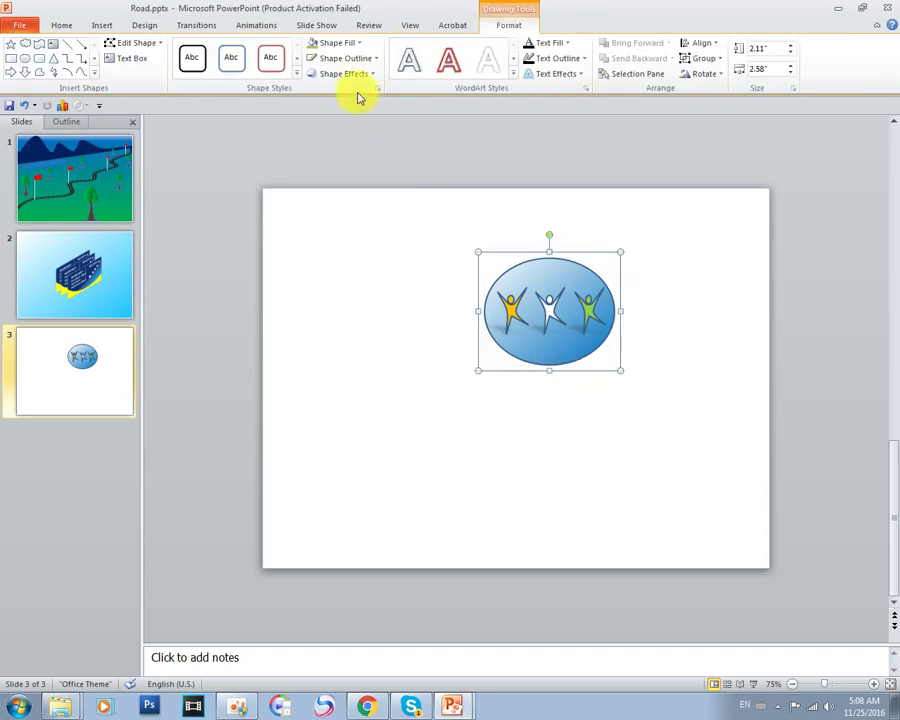
left_click(360, 73)
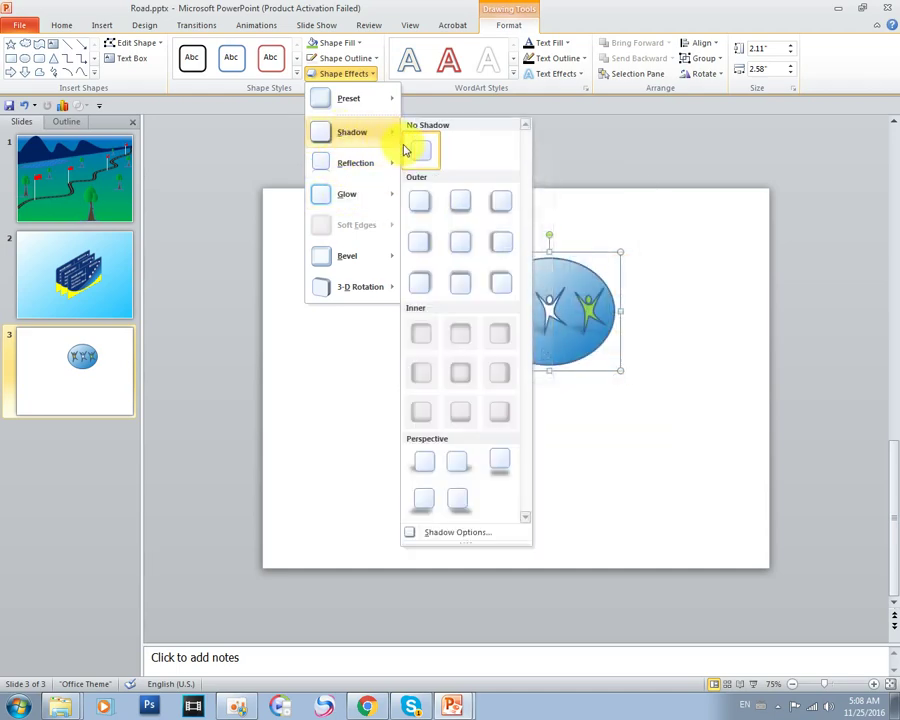
mouse_move(352, 132)
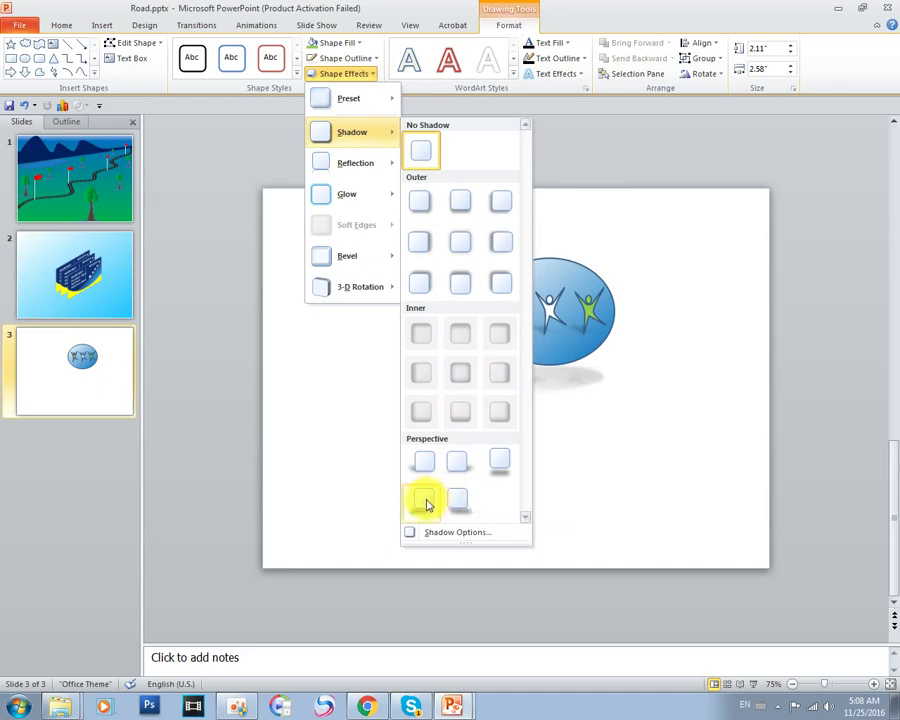
Apply the Perspective Below shadow to the logo.
left_click(511, 477)
left_click(702, 480)
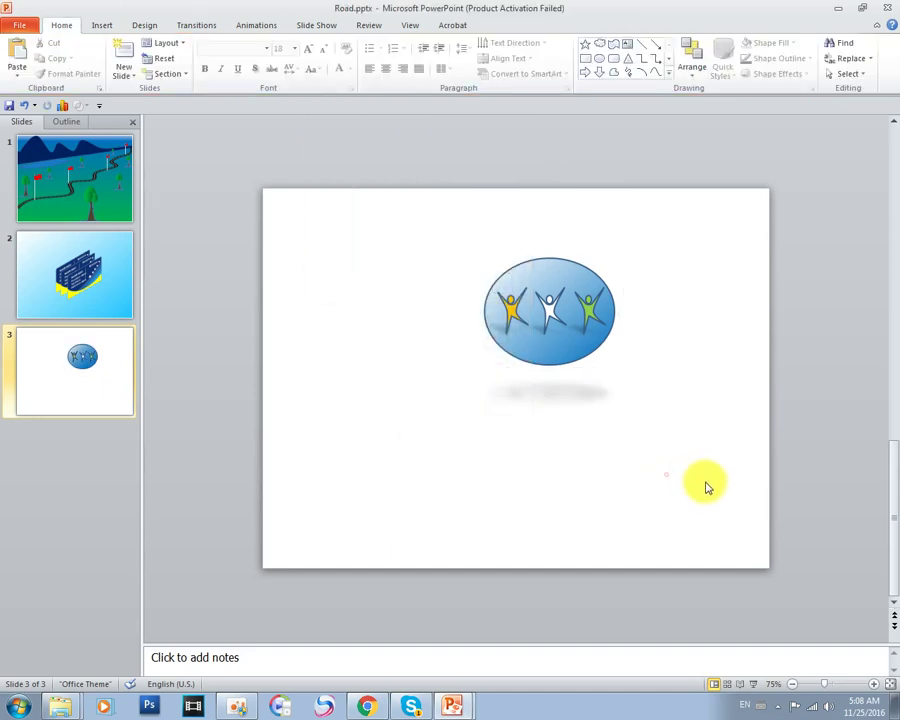
left_click(567, 340)
left_click_drag(567, 340, 662, 287)
left_click(648, 428)
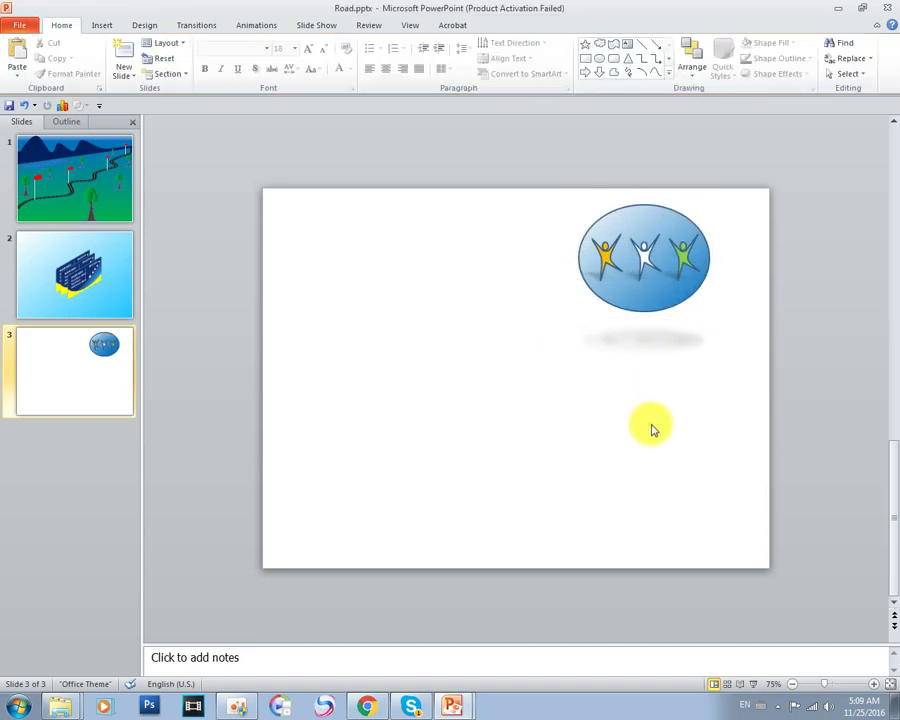
Enlarge the logo to 3.17" × 3.74" and move it to the slide's left side.
mouse_move(618, 284)
left_mouse_down()
mouse_move(421, 331)
mouse_move(587, 317)
mouse_move(555, 406)
mouse_move(652, 481)
mouse_move(556, 384)
left_mouse_up()
left_click(660, 474)
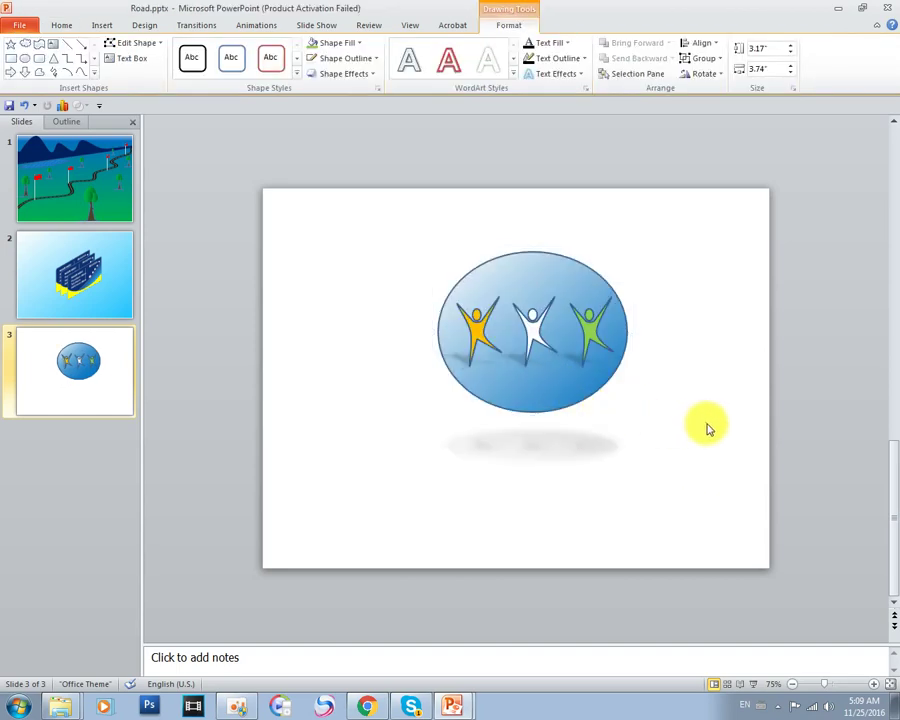
left_click(707, 426)
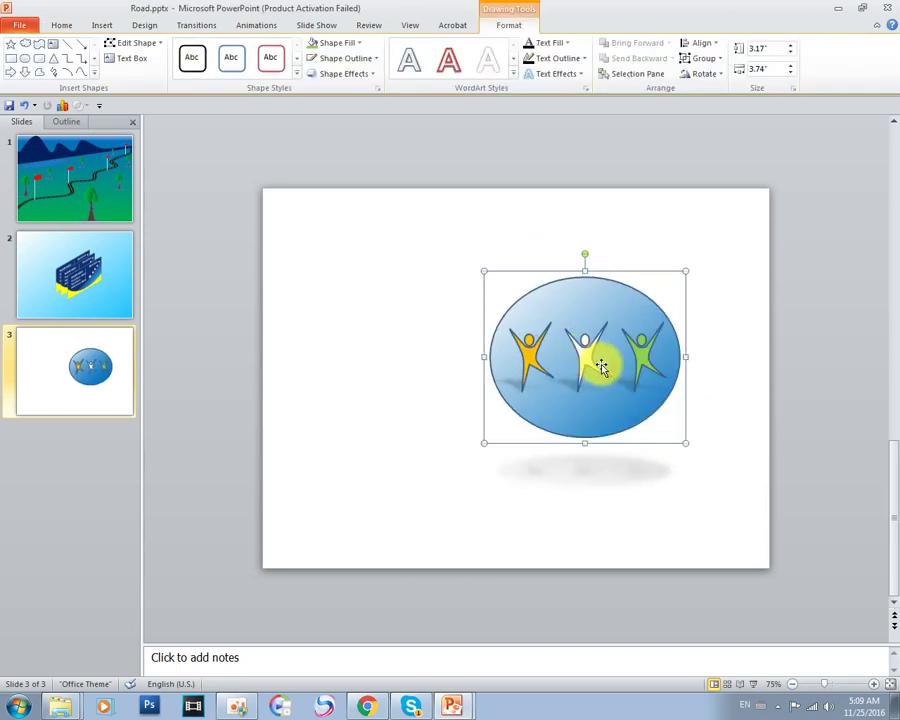
left_click_drag(532, 333, 469, 334)
left_click(675, 390)
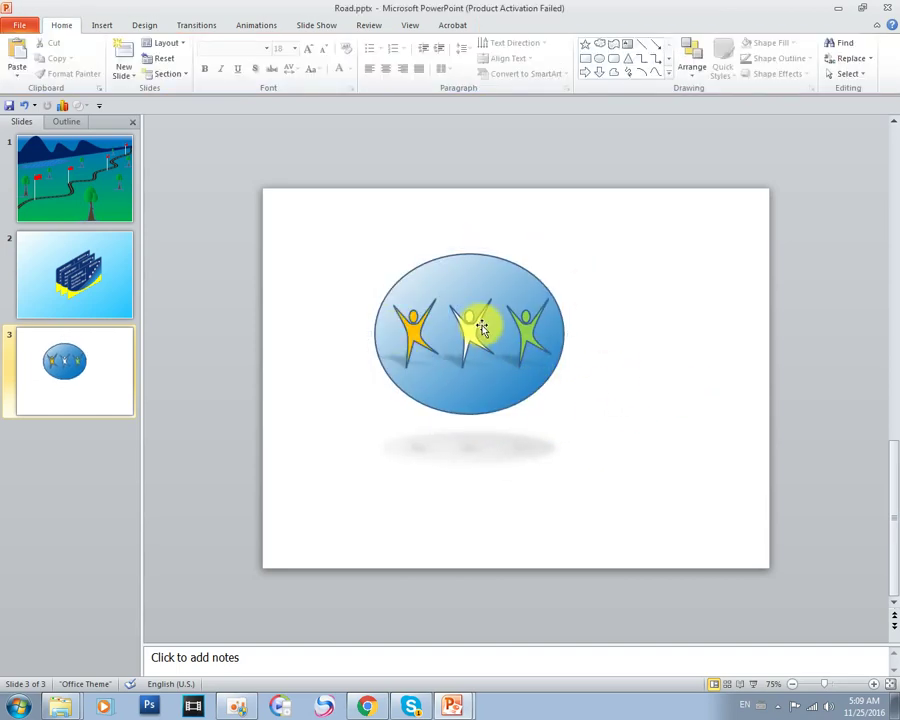
left_click_drag(517, 358, 442, 358)
left_click(649, 362)
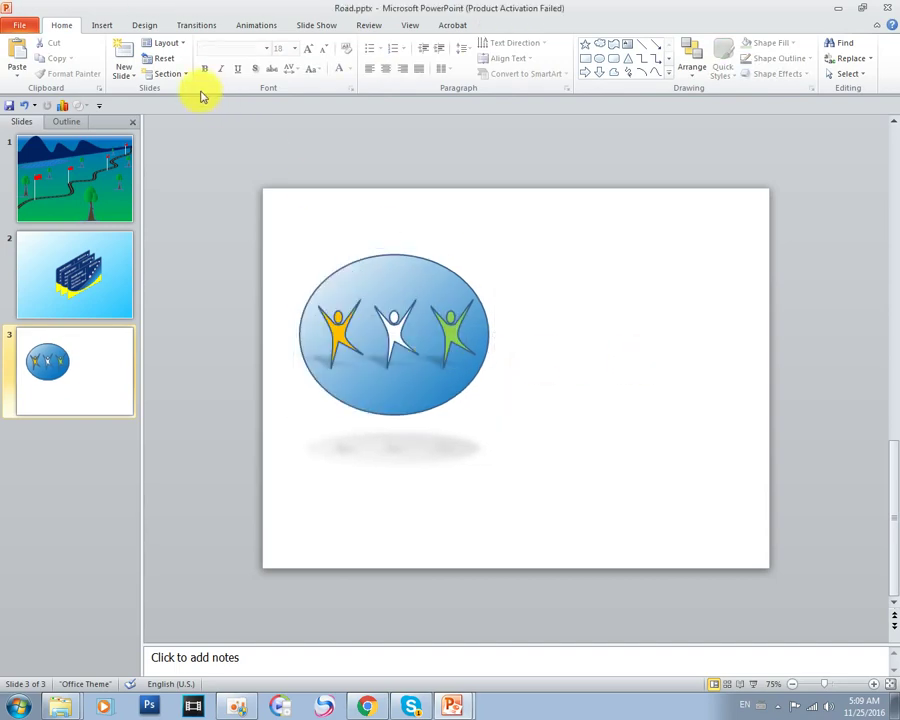
left_click(104, 26)
left_click(195, 60)
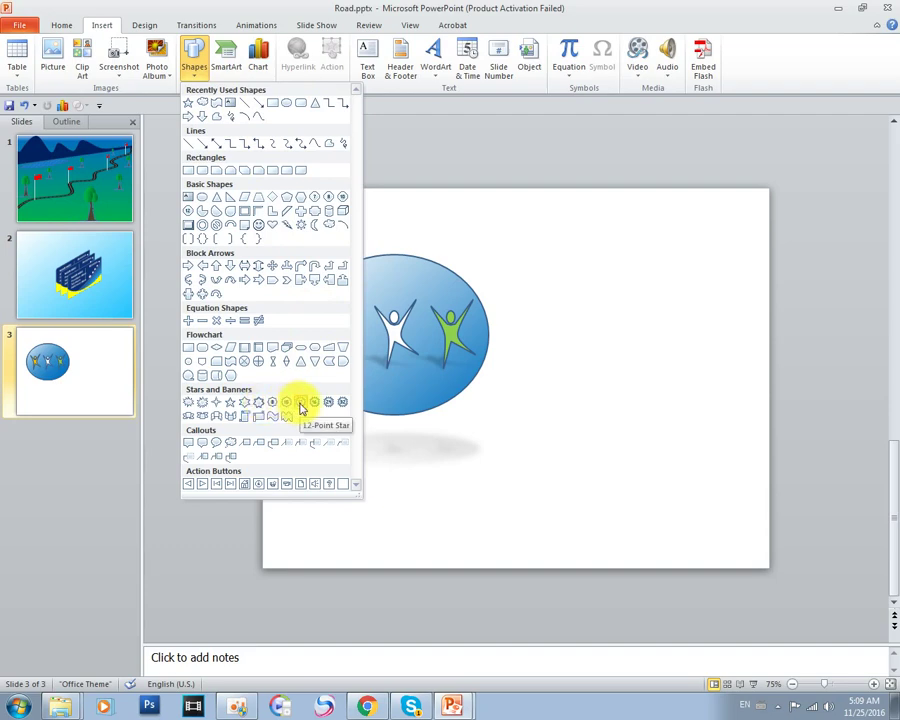
Draw a 24-point star right of the logo, resize it, and pinch its points into thin rays.
left_click(320, 405)
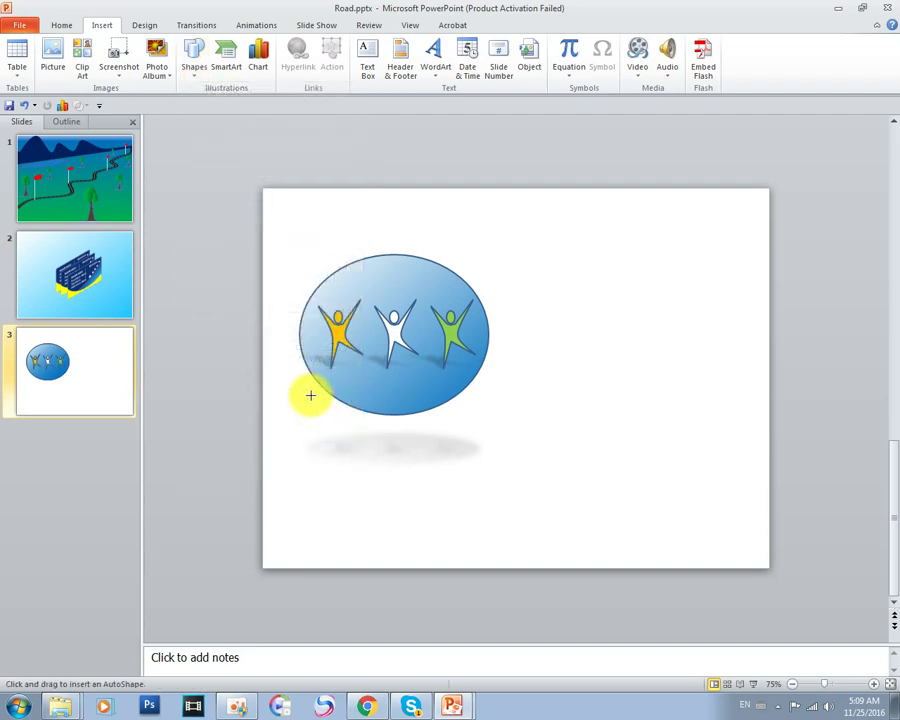
left_click(195, 75)
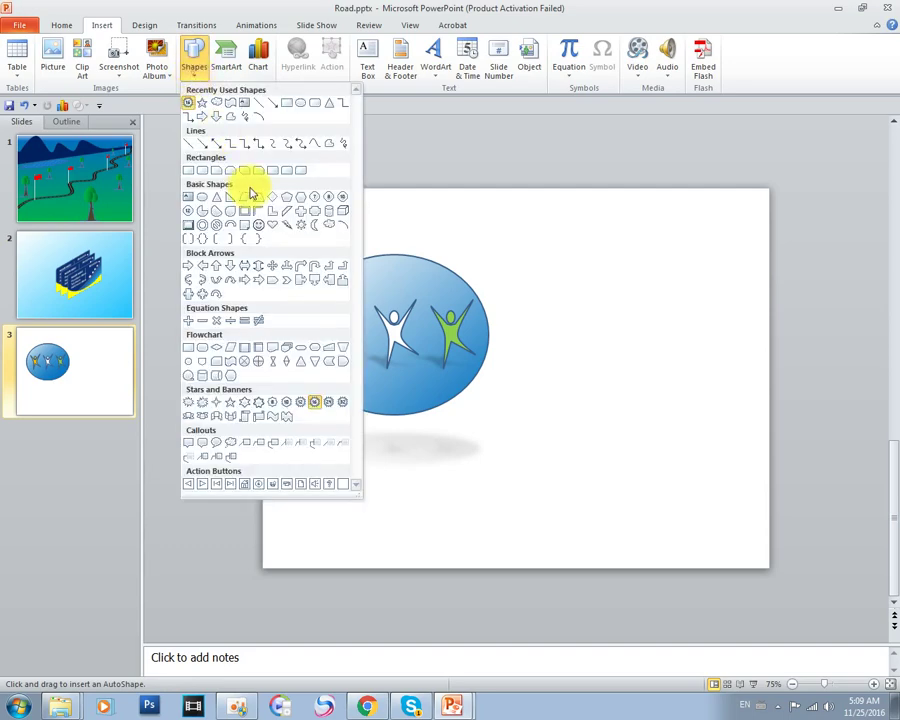
left_click(328, 405)
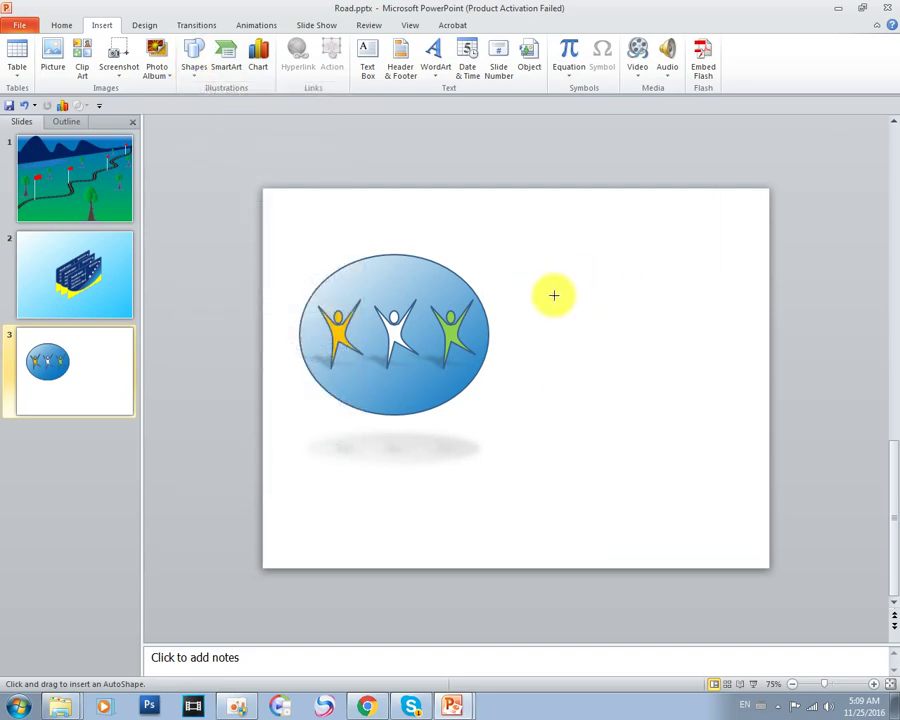
left_click_drag(555, 294, 717, 451)
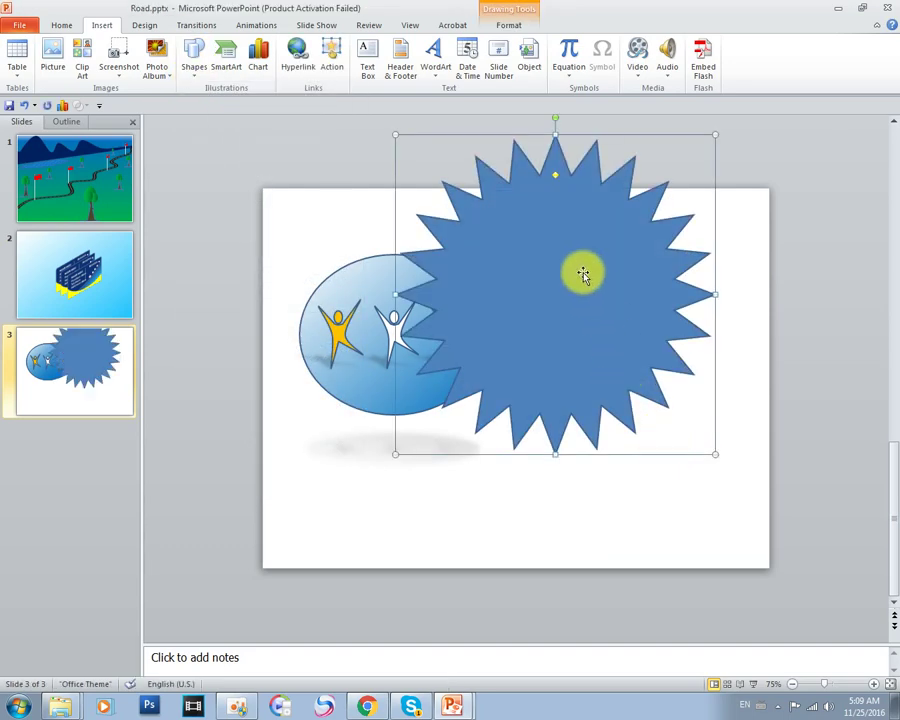
left_click_drag(580, 274, 625, 362)
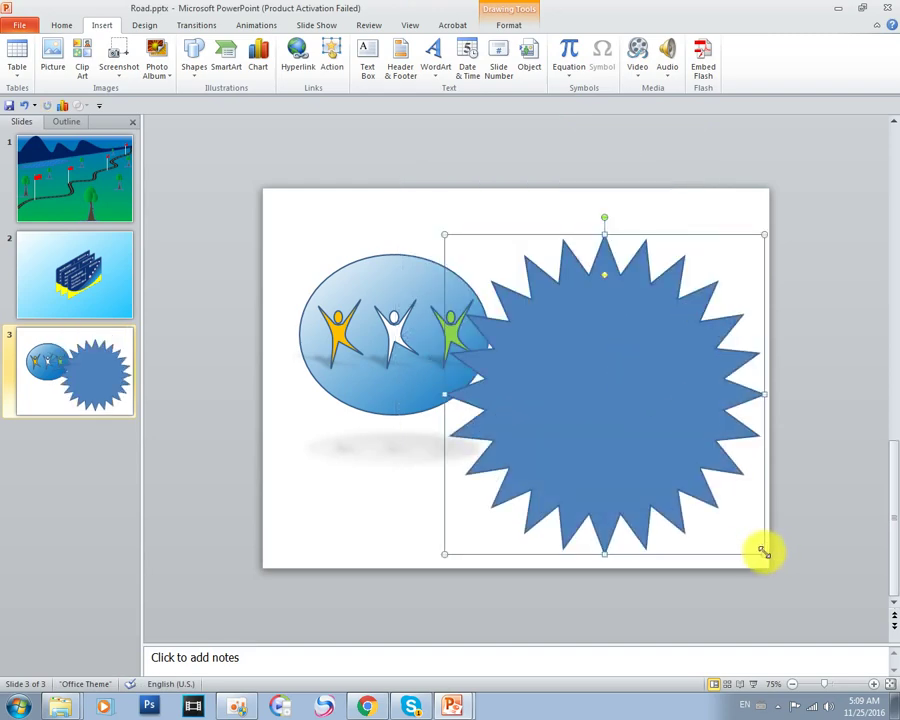
left_click_drag(763, 551, 704, 493)
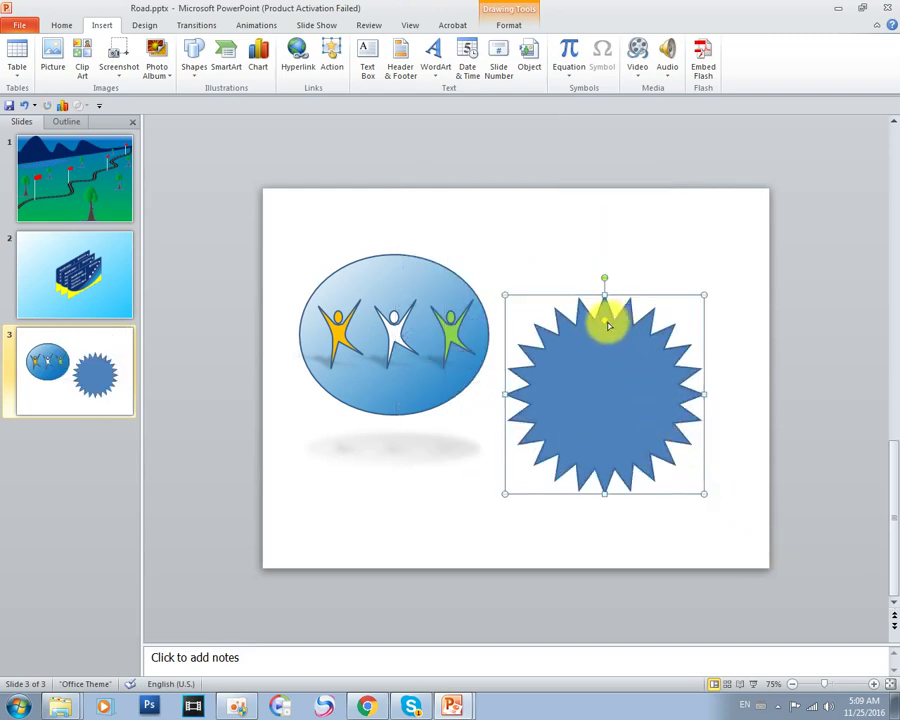
mouse_move(605, 322)
left_mouse_down()
mouse_move(606, 391)
mouse_move(589, 348)
mouse_move(605, 341)
mouse_move(630, 438)
mouse_move(611, 380)
mouse_move(607, 398)
mouse_move(622, 428)
mouse_move(598, 397)
left_mouse_up()
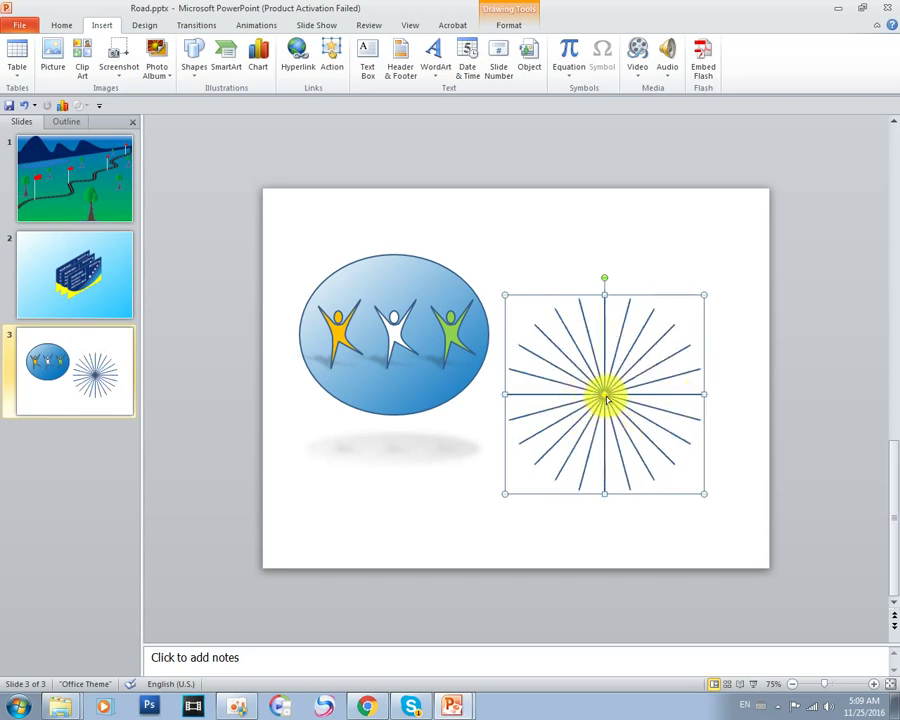
Give the starburst a yellow shape outline.
double_click(558, 320)
left_click(340, 48)
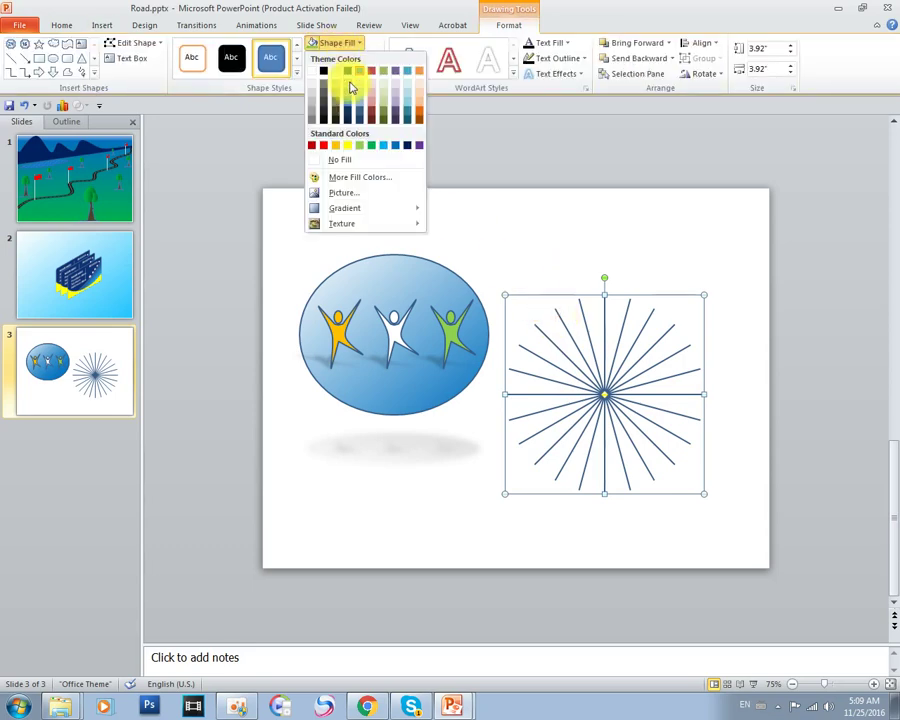
left_click(345, 45)
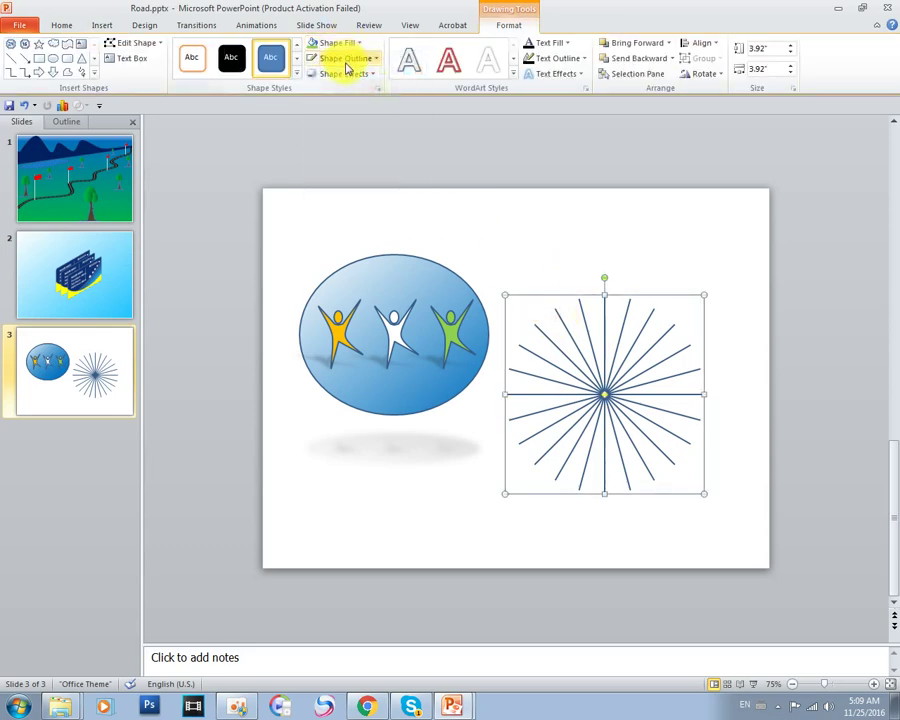
left_click(342, 58)
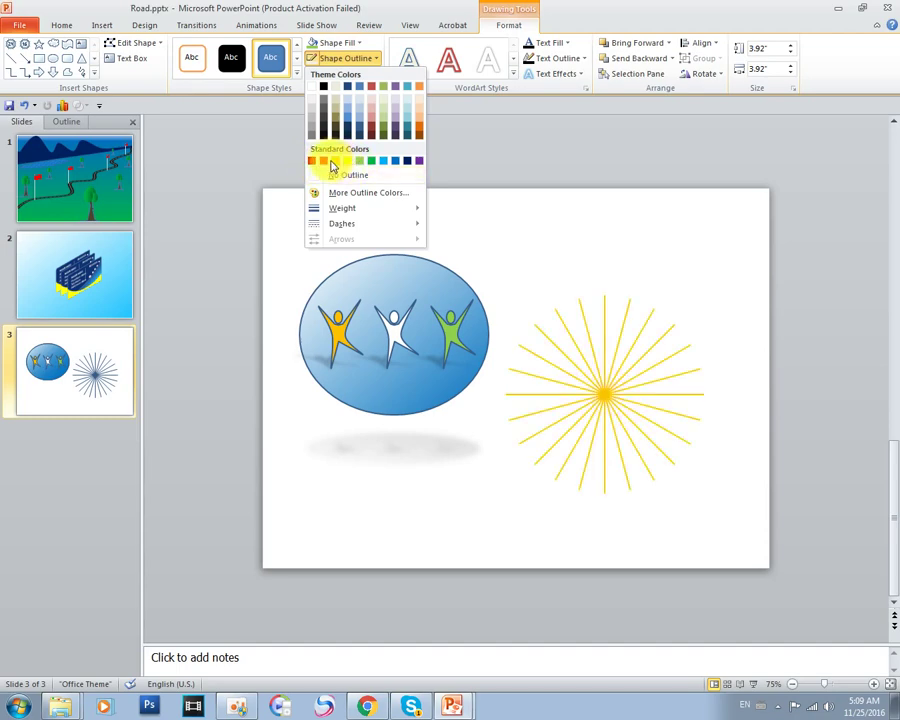
left_click(336, 163)
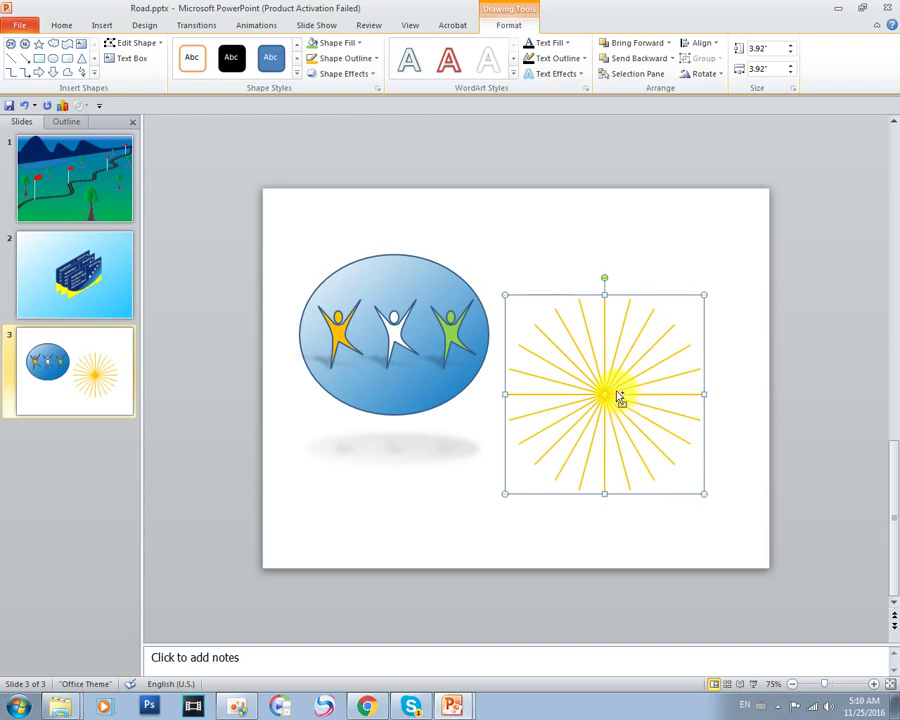
Overlay a slightly rotated copy of the starburst with a light green outline.
key("ctrl+v")
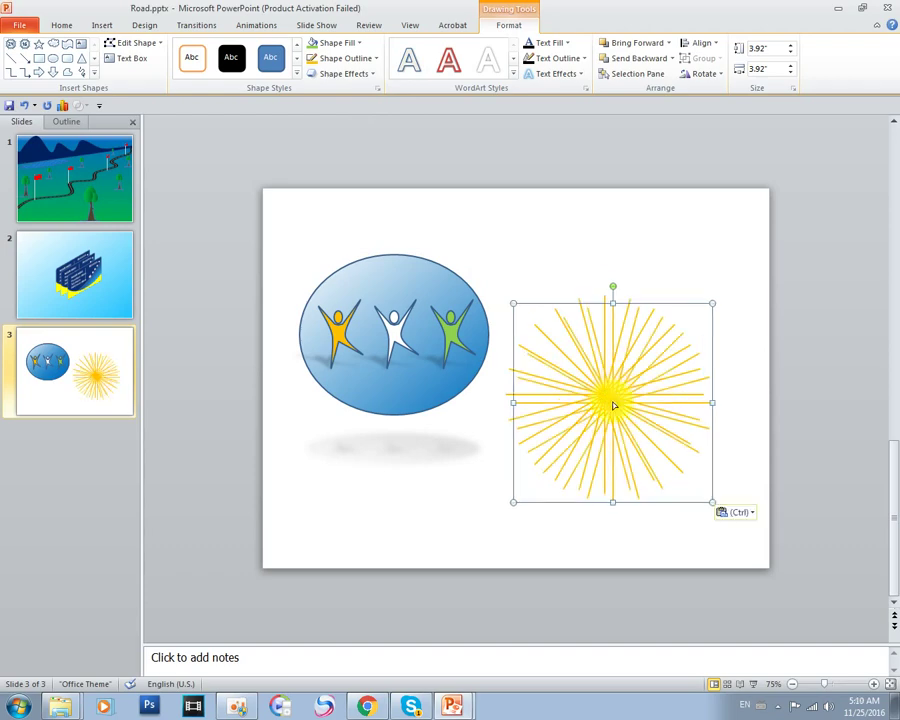
left_click_drag(625, 404, 613, 397)
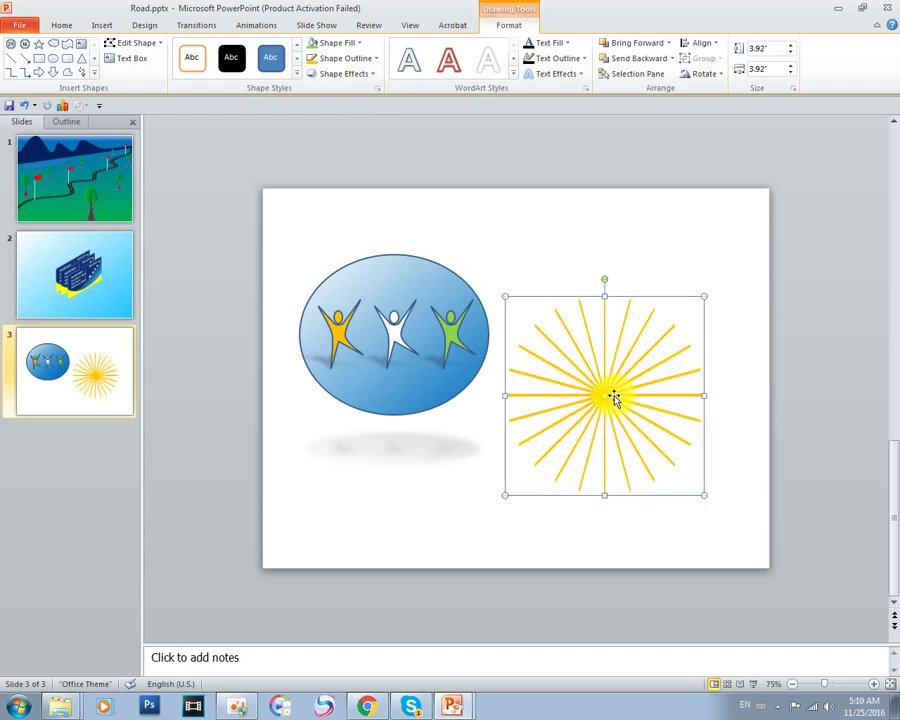
left_click_drag(605, 280, 616, 280)
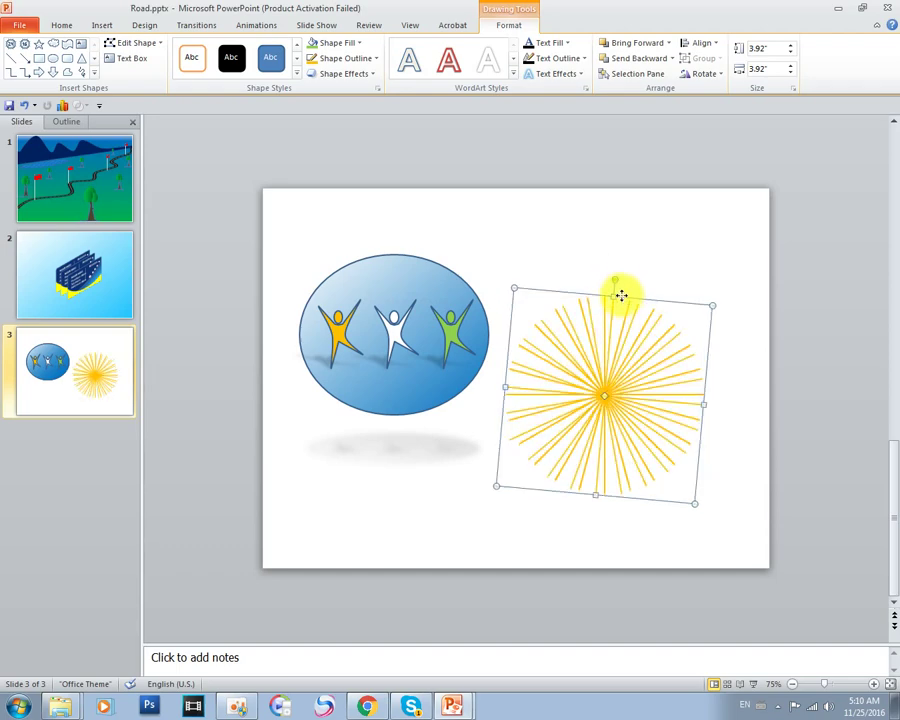
left_click(370, 58)
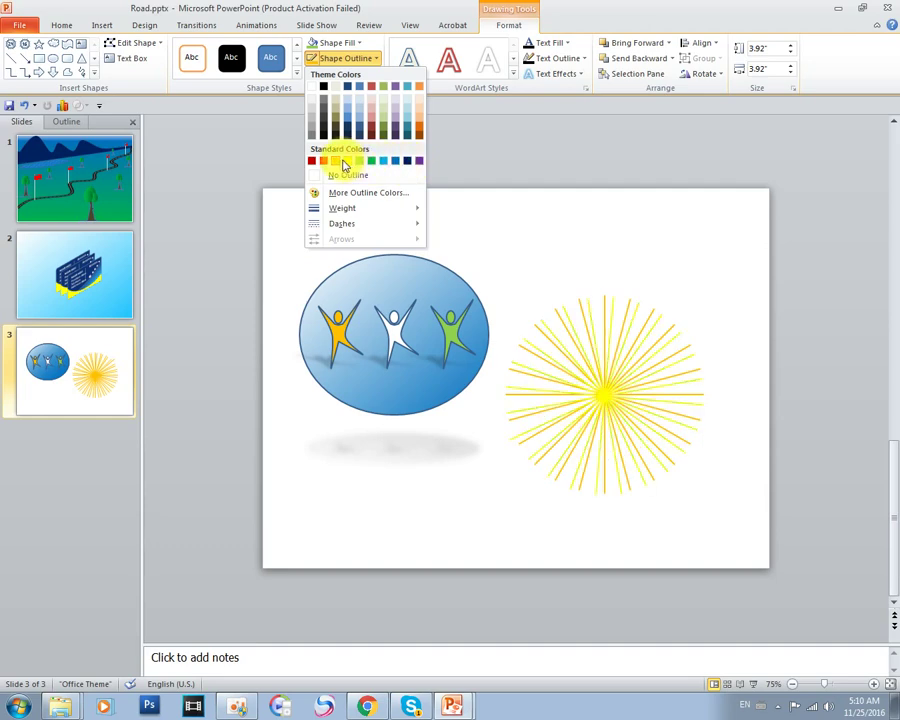
left_click(358, 165)
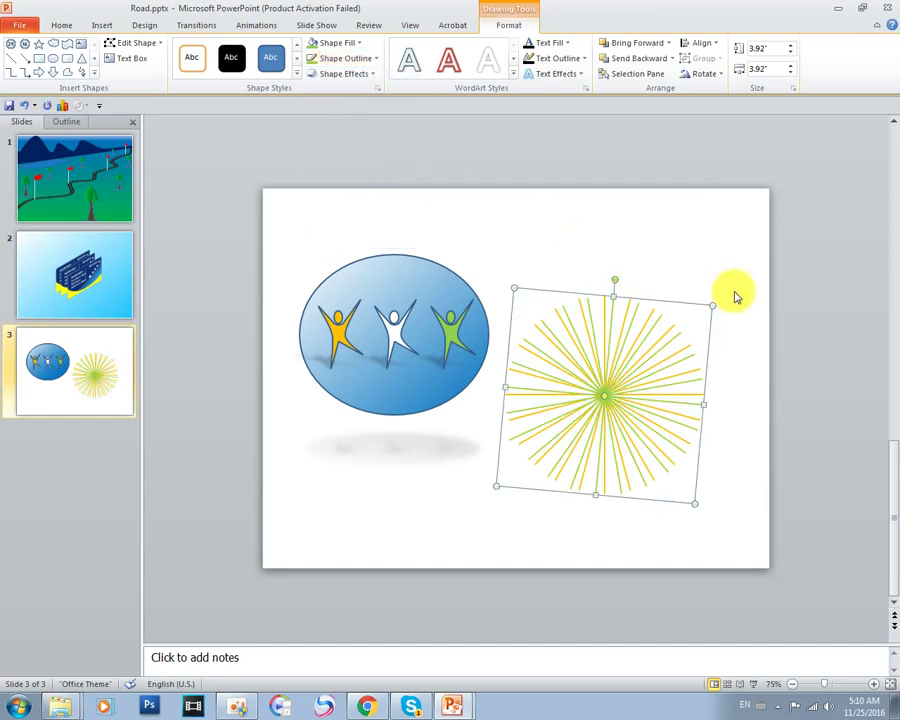
left_click(678, 238)
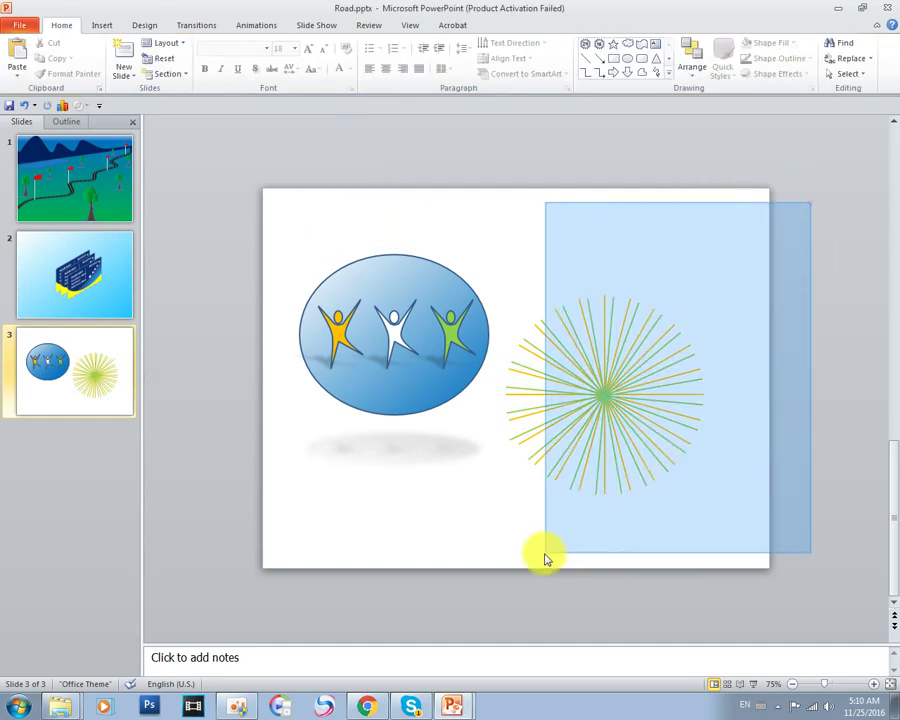
Select both starburst layers and shrink them about their centre.
left_click_drag(812, 201, 460, 590)
left_click_drag(604, 396, 627, 356)
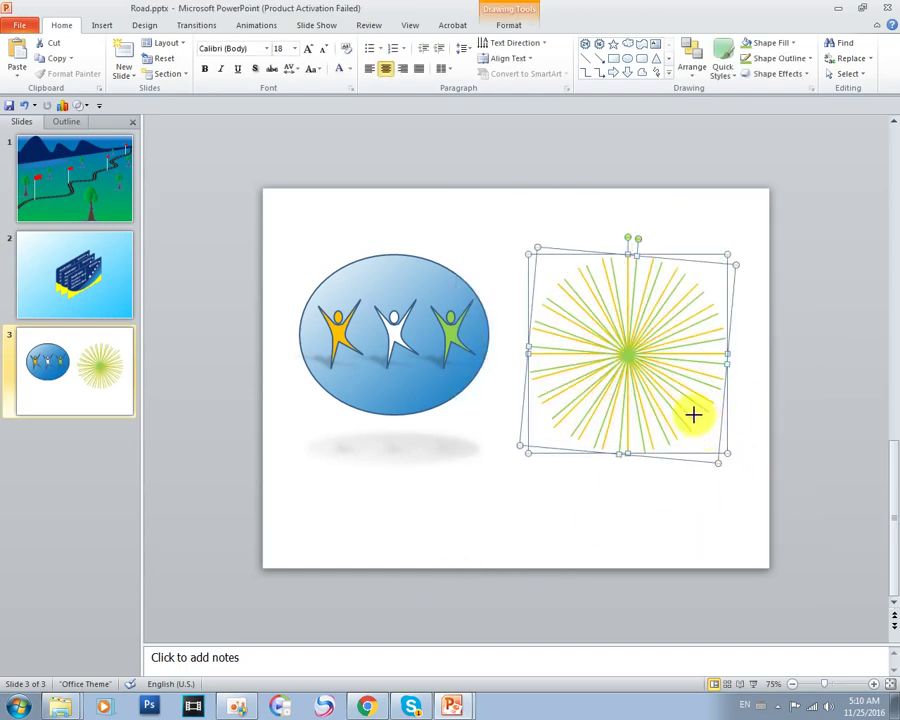
left_click_drag(728, 451, 672, 398)
left_click(712, 414)
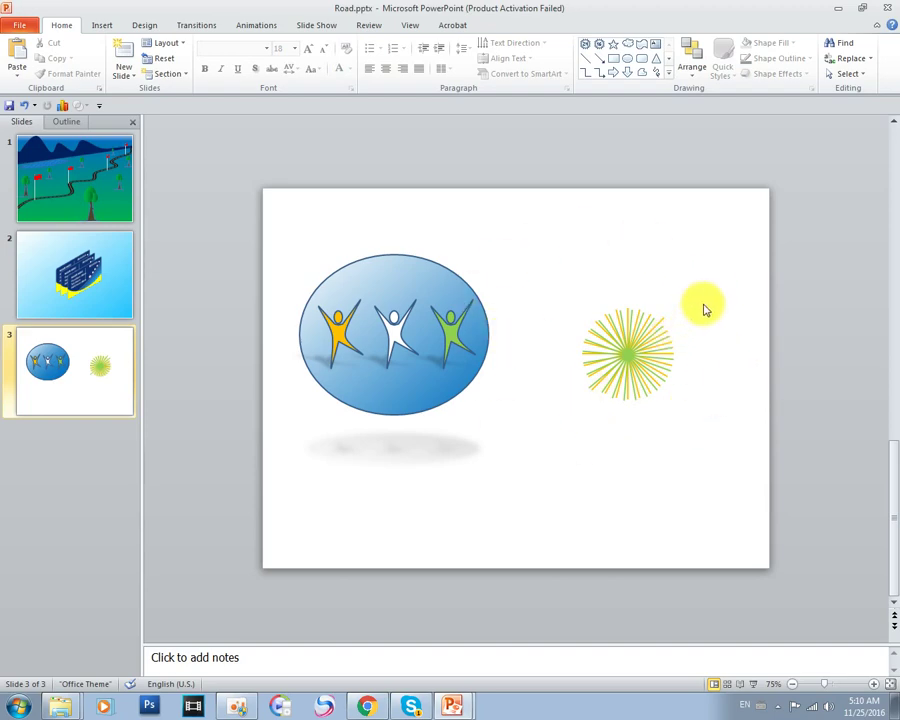
Undo the stray copy and place the two-tone starburst level with the emblem.
left_click_drag(743, 292, 510, 482)
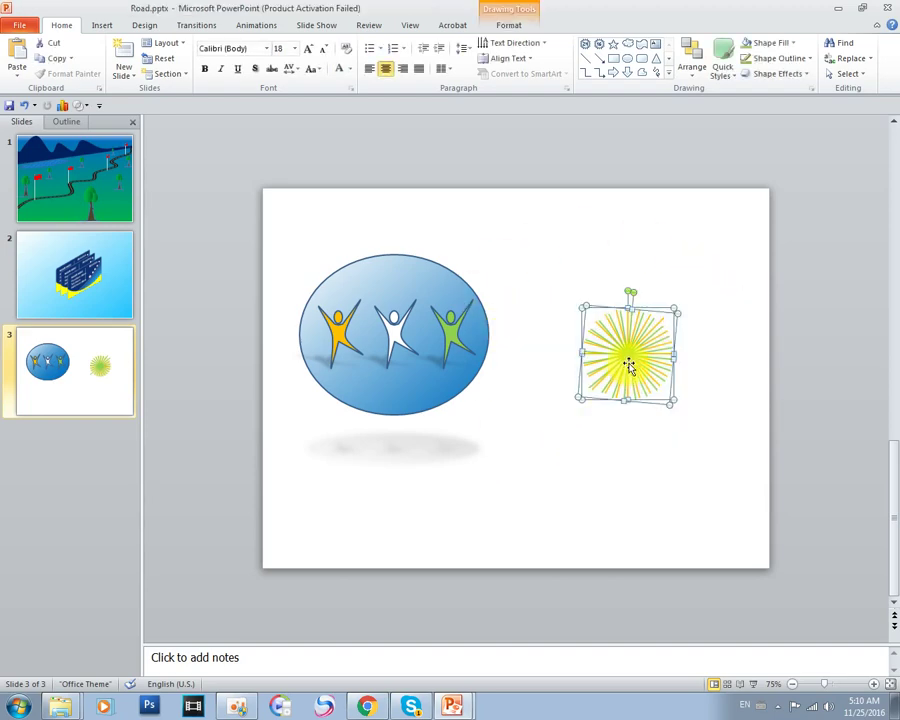
left_click(691, 352)
mouse_move(628, 366)
left_mouse_down()
mouse_move(595, 295)
mouse_move(386, 236)
left_mouse_up()
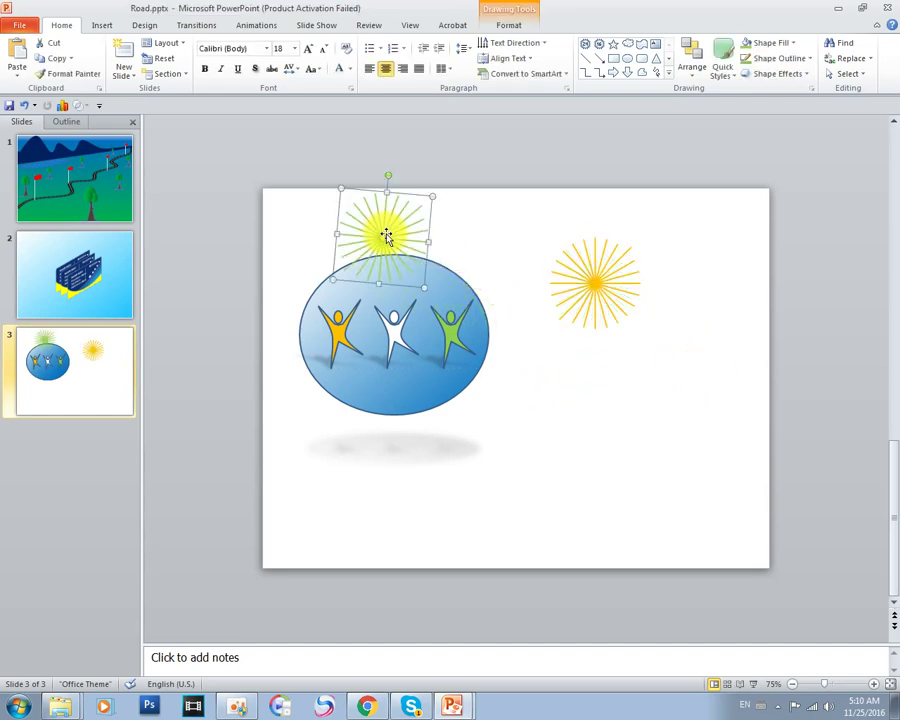
left_click(790, 374)
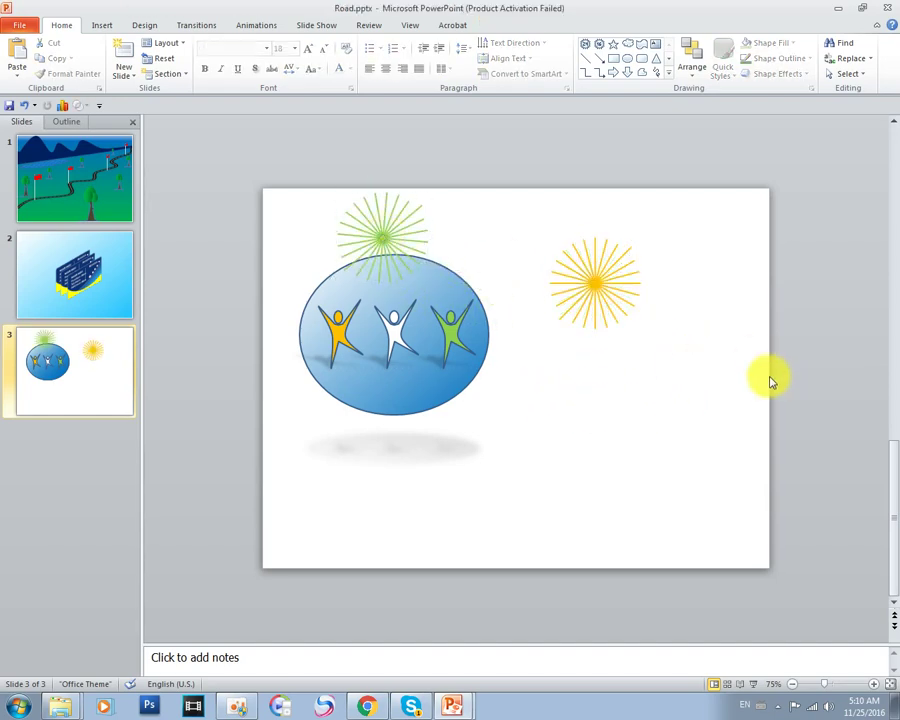
key("ctrl+z")
left_click(760, 380)
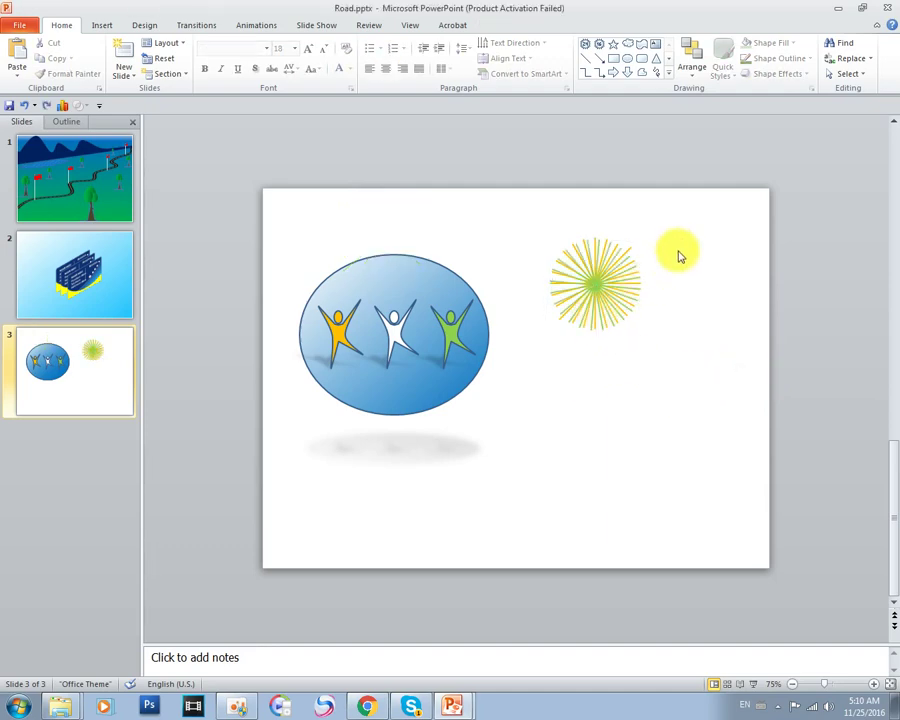
left_click_drag(693, 225, 520, 373)
left_click_drag(604, 320, 599, 392)
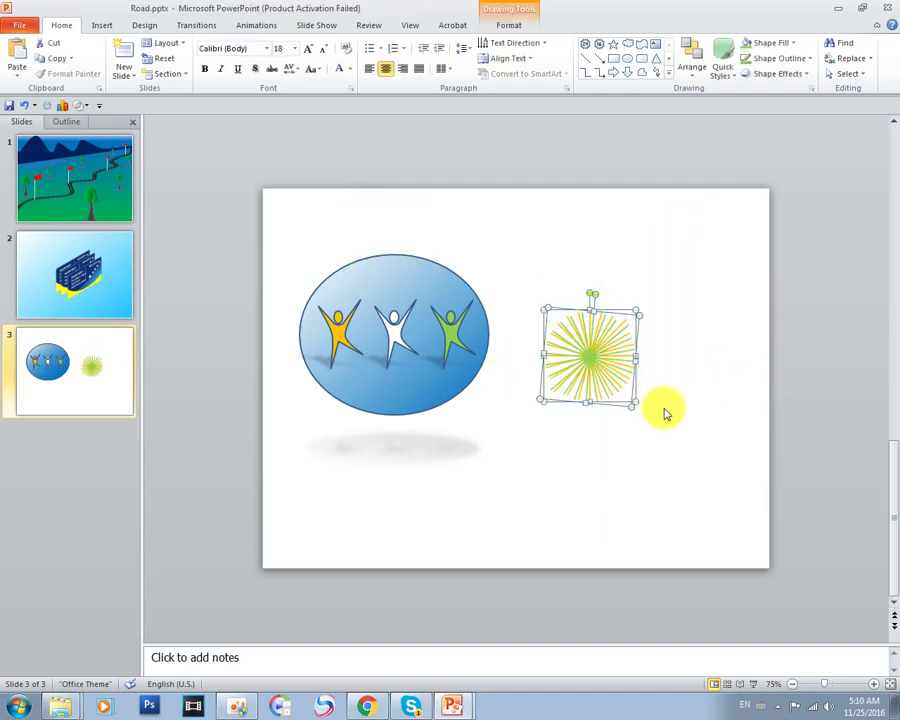
left_click(685, 425)
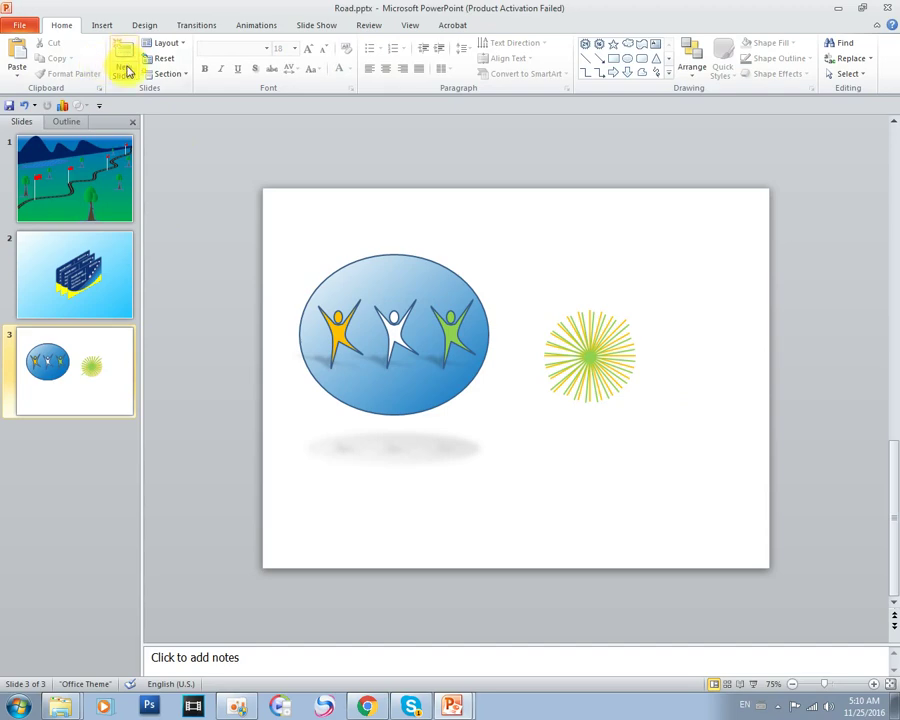
left_click(104, 25)
Draw a block arc, open it into a thick C, and wrap it around the starburst.
left_click(196, 64)
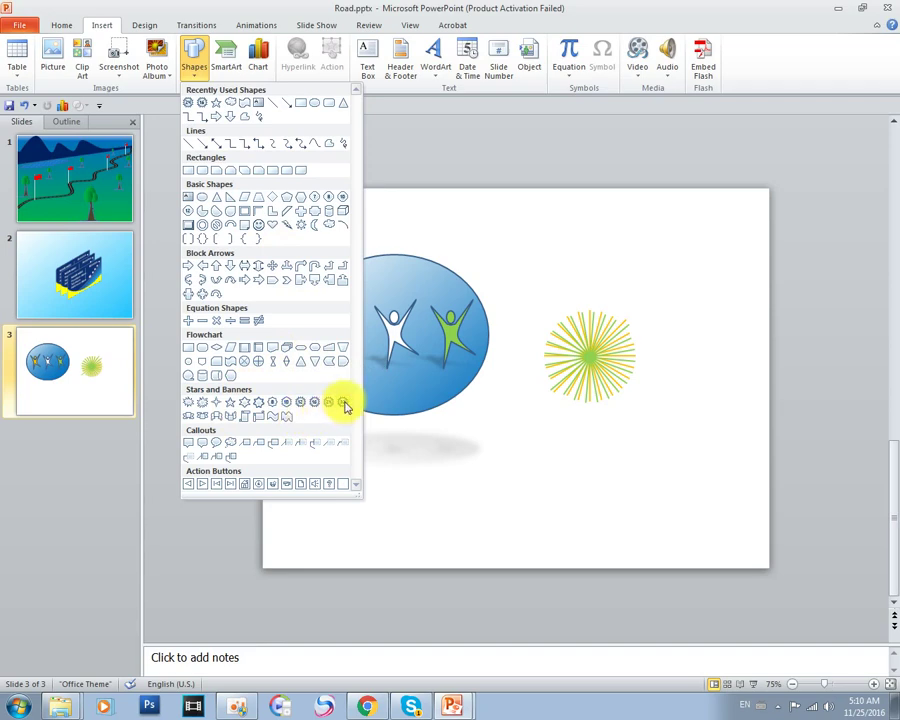
left_click(232, 228)
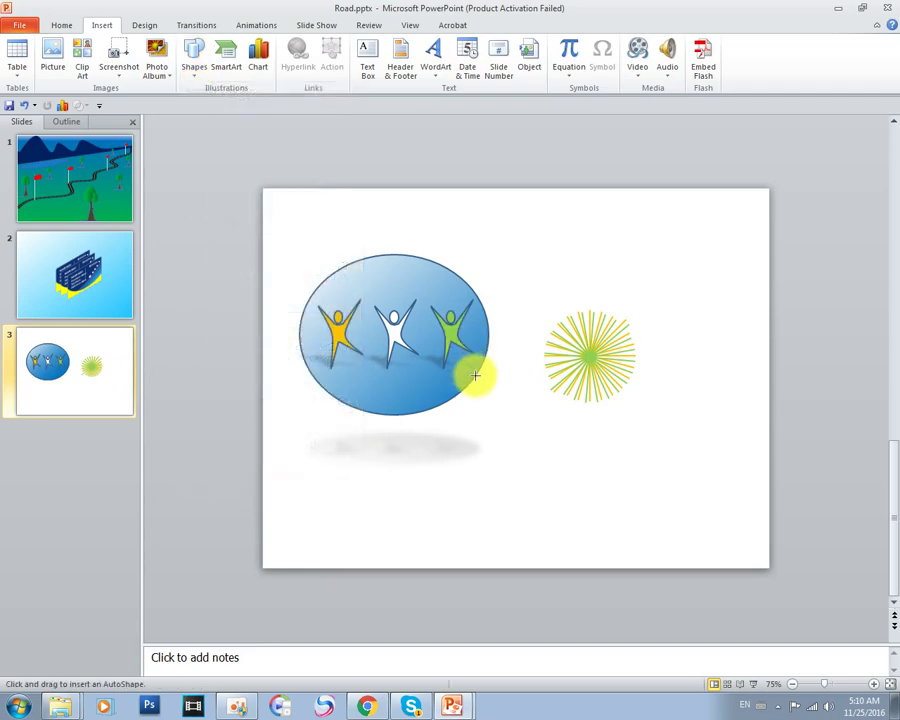
left_click_drag(604, 228, 723, 348)
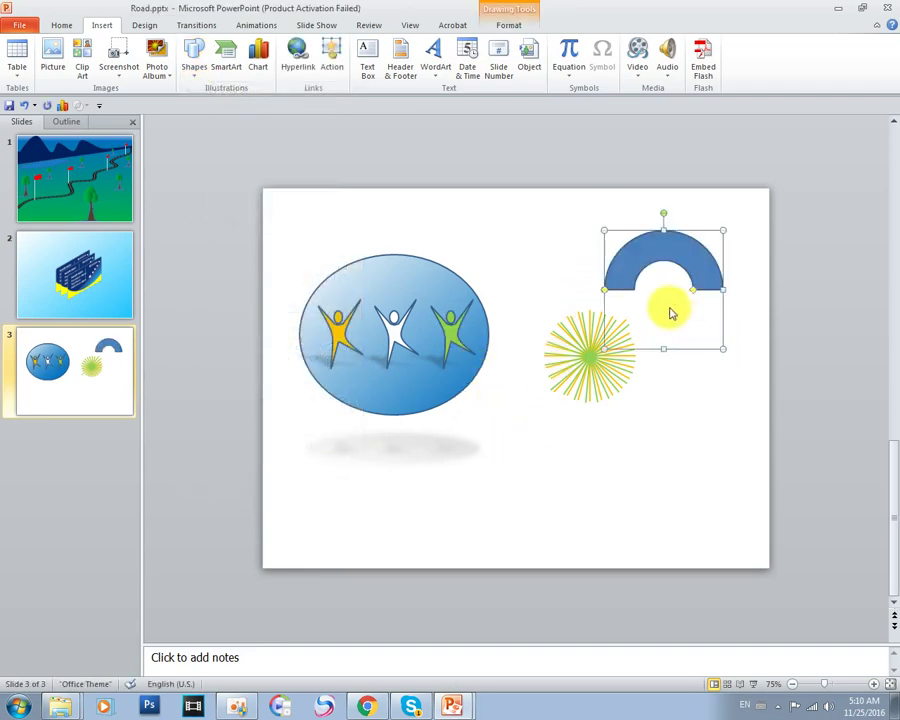
mouse_move(707, 297)
left_mouse_down()
mouse_move(648, 301)
mouse_move(733, 339)
mouse_move(719, 402)
left_mouse_up()
left_click(719, 402)
left_click_drag(680, 330, 578, 538)
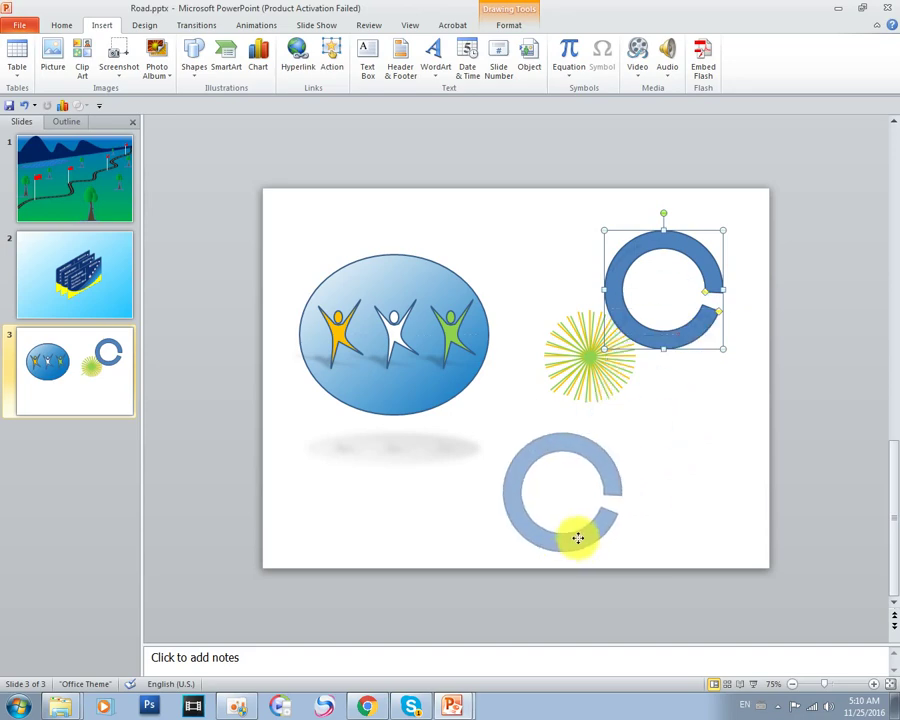
left_click_drag(607, 458, 620, 316)
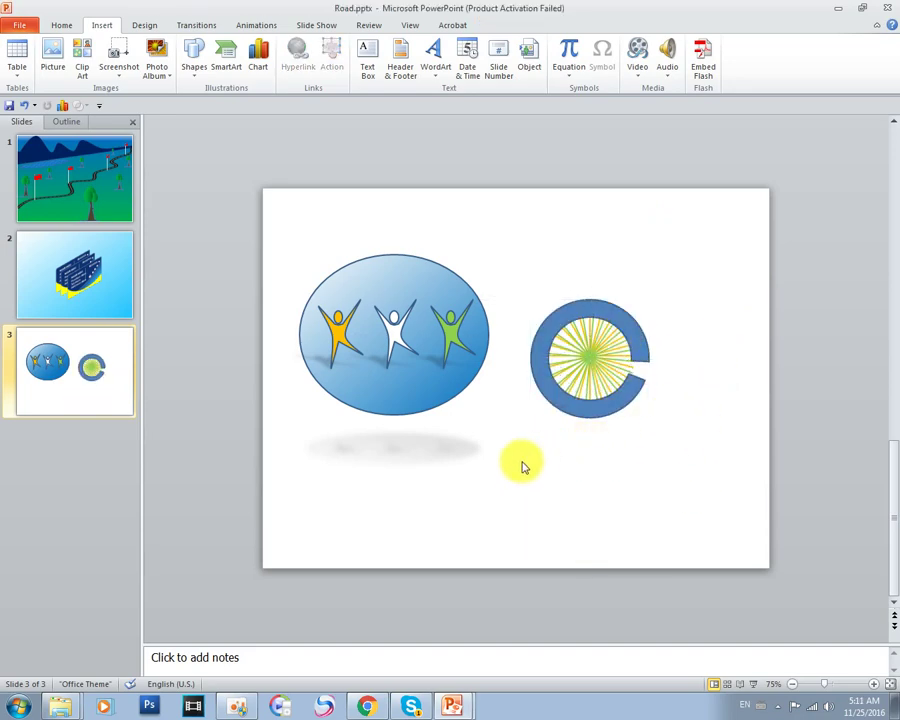
Make the blue block arc's band much thinner using its yellow handle.
left_click(600, 408)
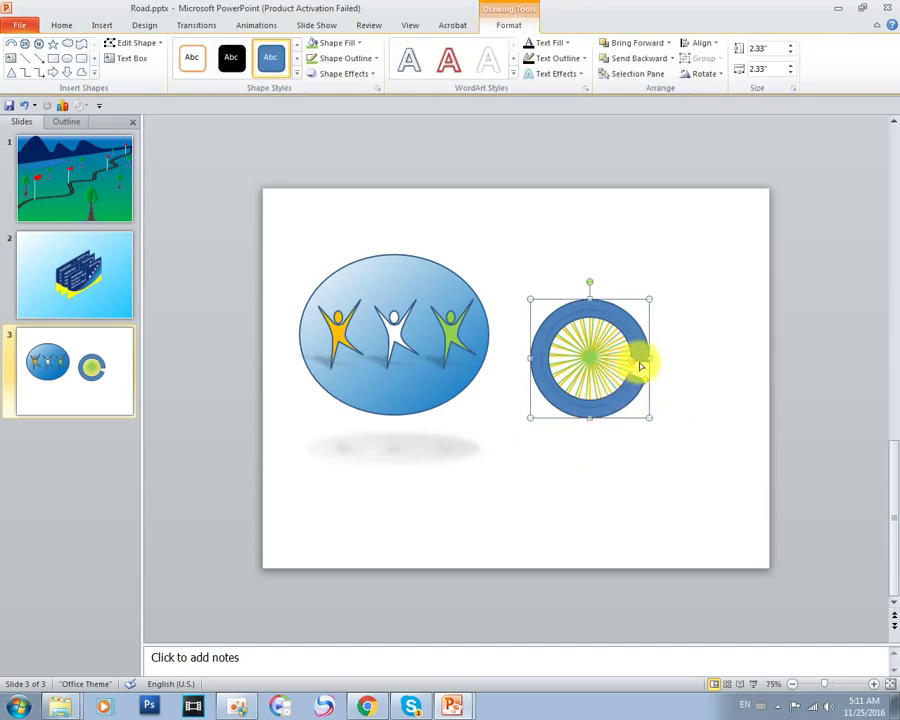
left_click_drag(644, 366, 647, 357)
left_click(717, 376)
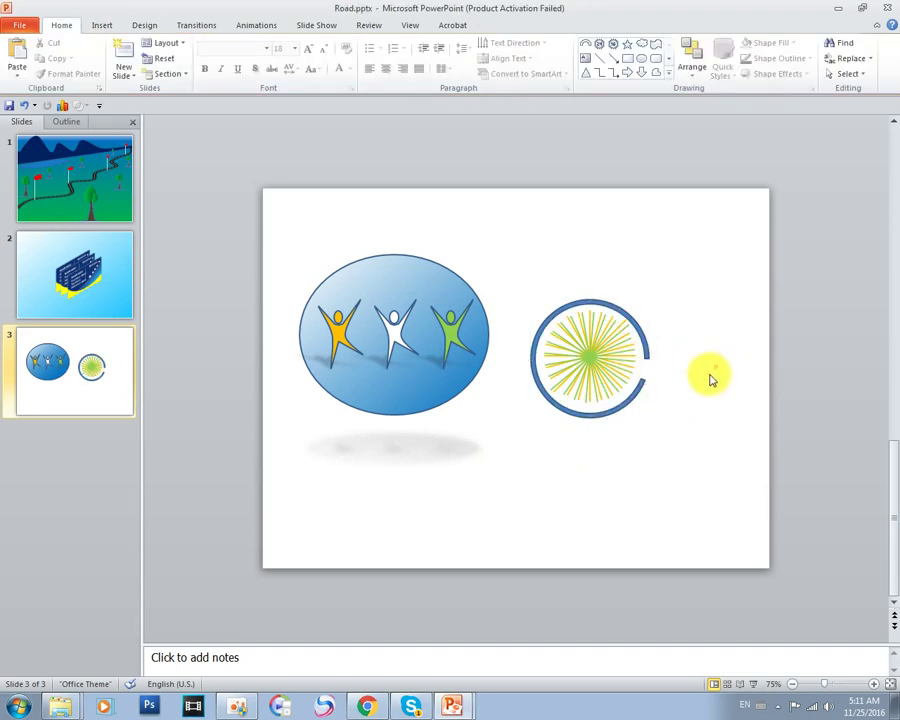
Open the thin ring into a C shape and move it off the starburst to the lower right.
left_click(644, 345)
mouse_move(644, 345)
left_mouse_down()
mouse_move(575, 467)
mouse_move(609, 497)
left_mouse_up()
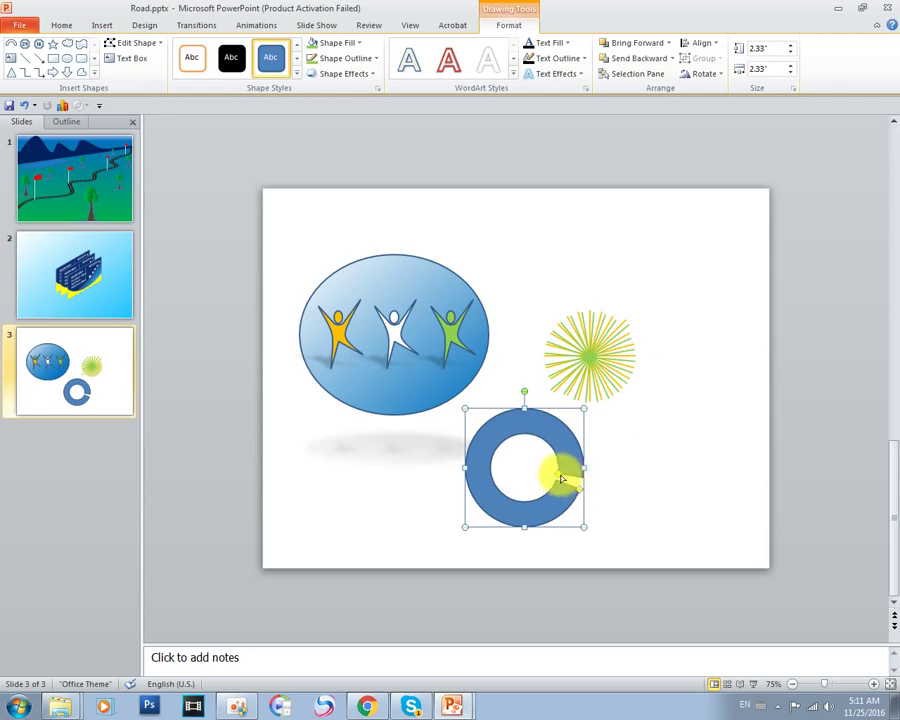
left_click_drag(572, 470, 643, 467)
left_click(643, 467)
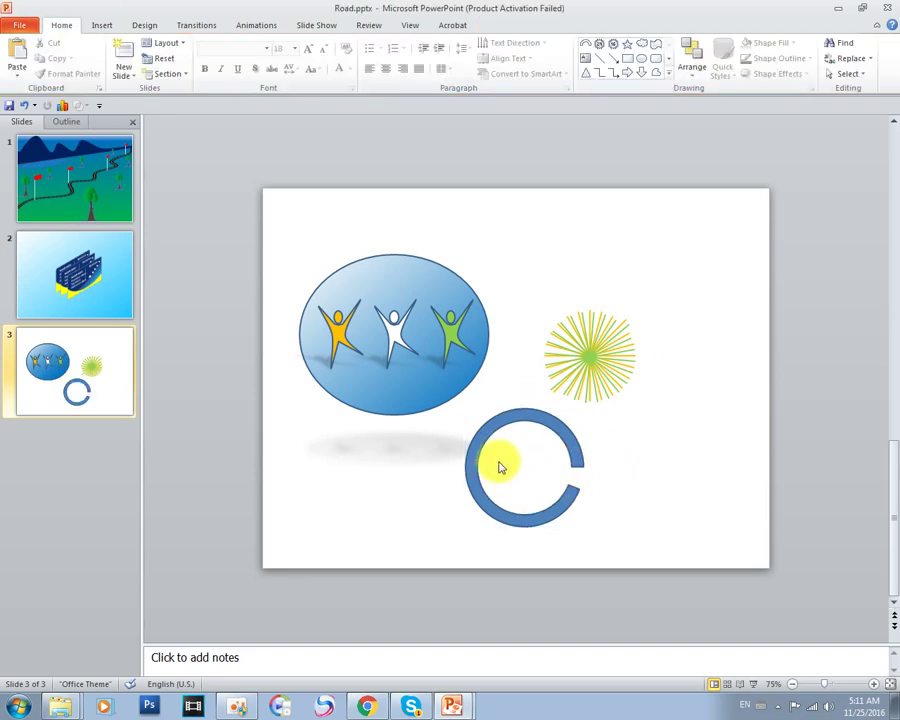
left_click_drag(555, 427, 708, 420)
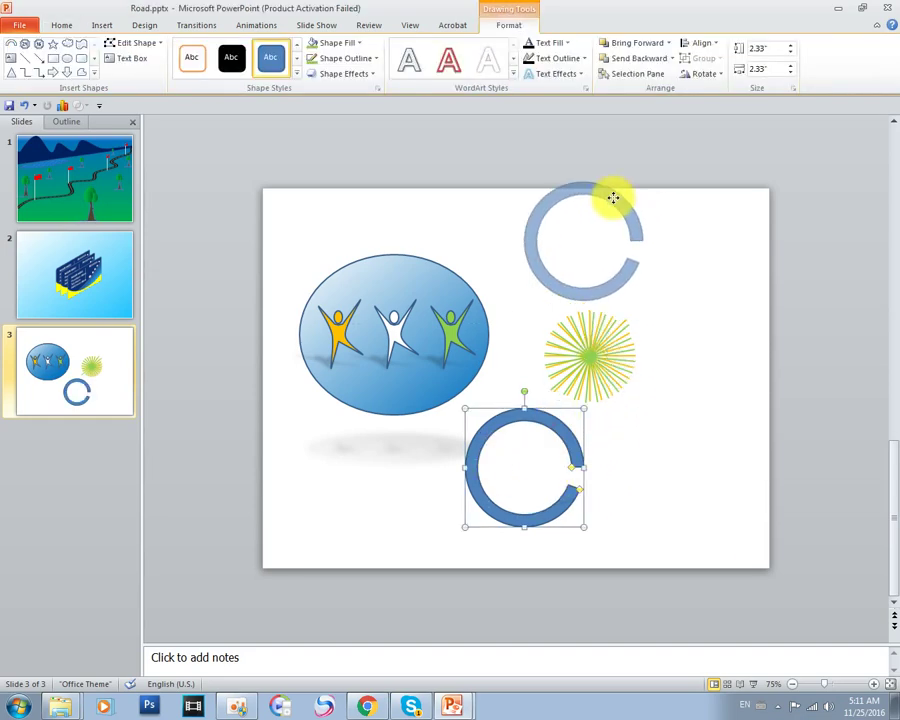
left_click(524, 468)
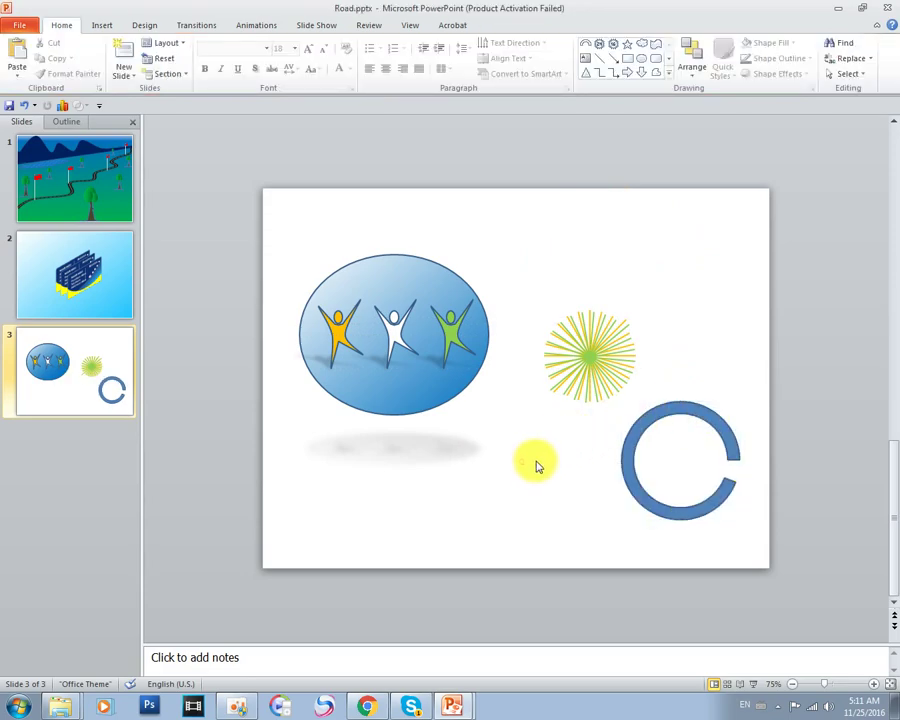